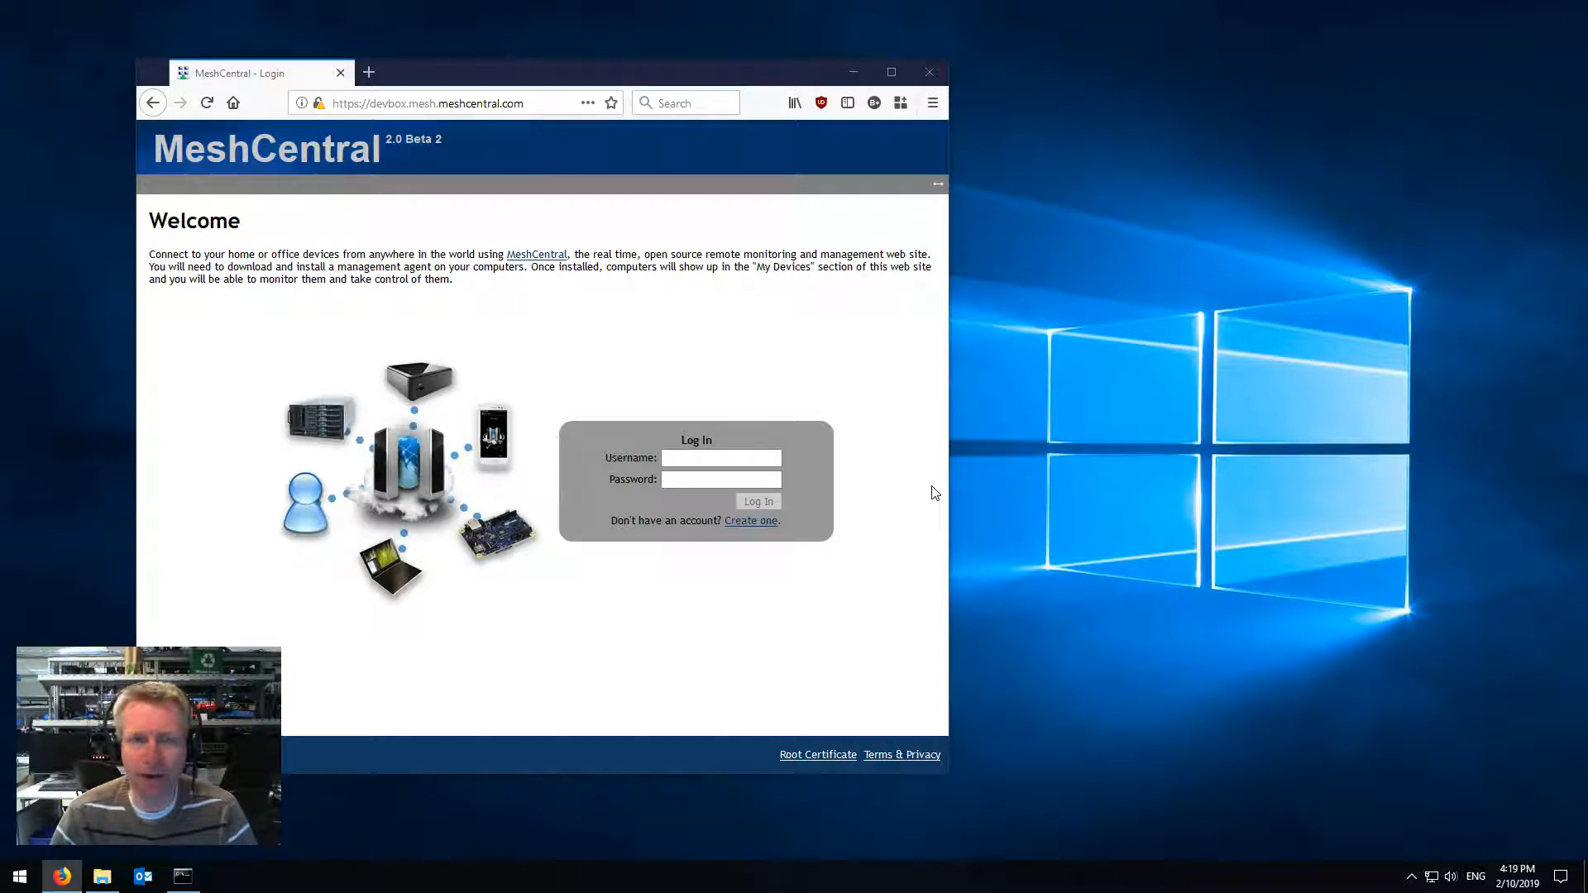
- Sign in as admin with the remembered username and password to reach My Devices
click(744, 461)
text(ad)
key(Down)
key(Return)
key(Tab)
text(••••••••)
key(Return)
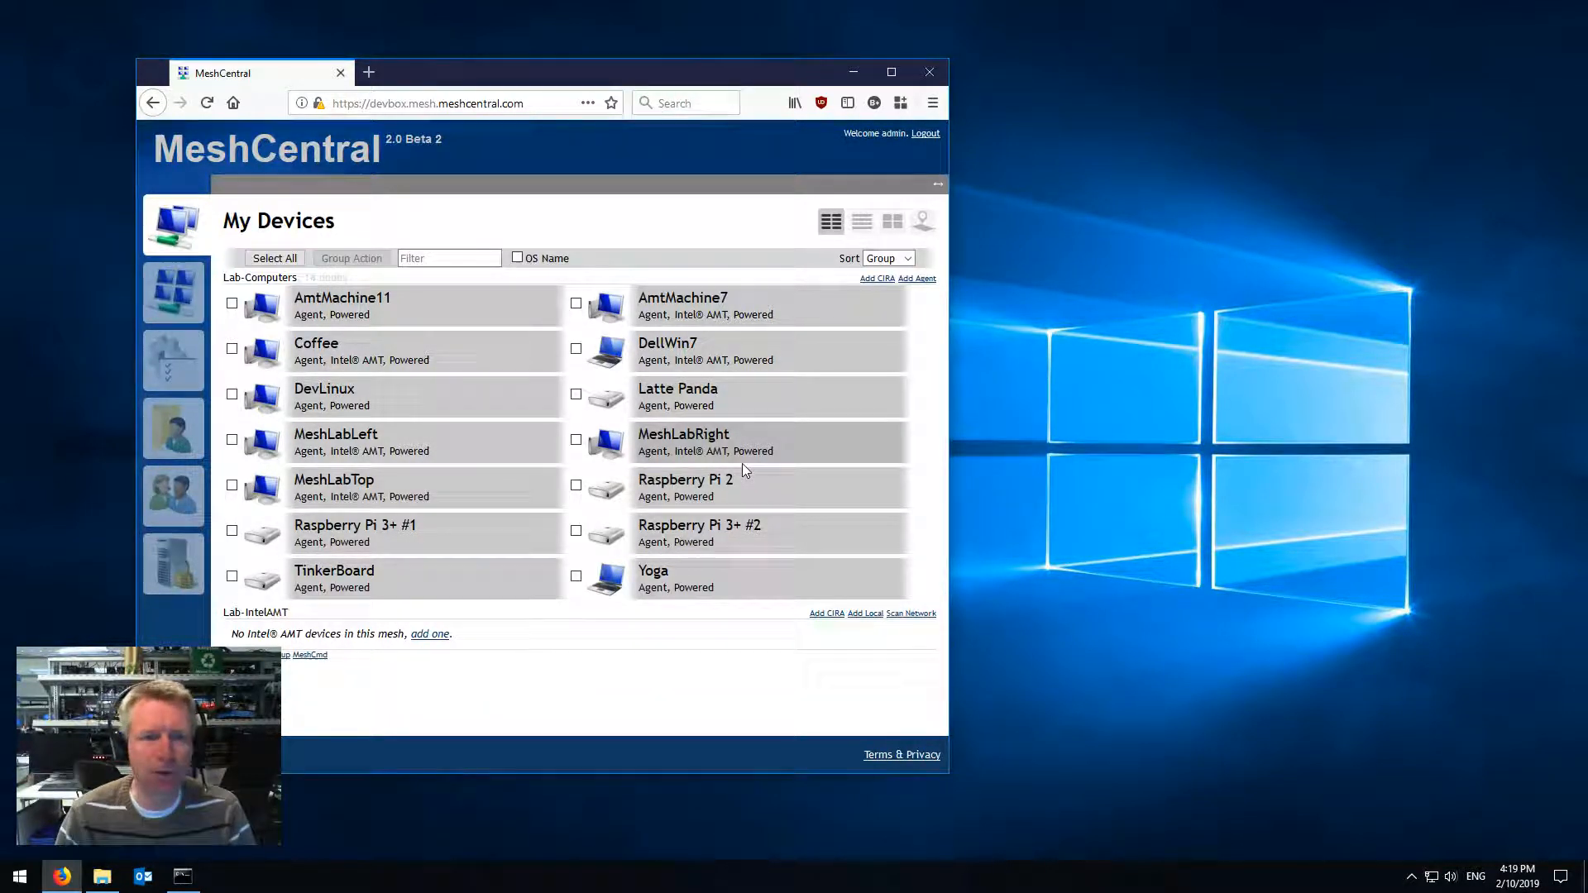
- From My Account, start authenticator app setup to show its QR code and secret
click(189, 295)
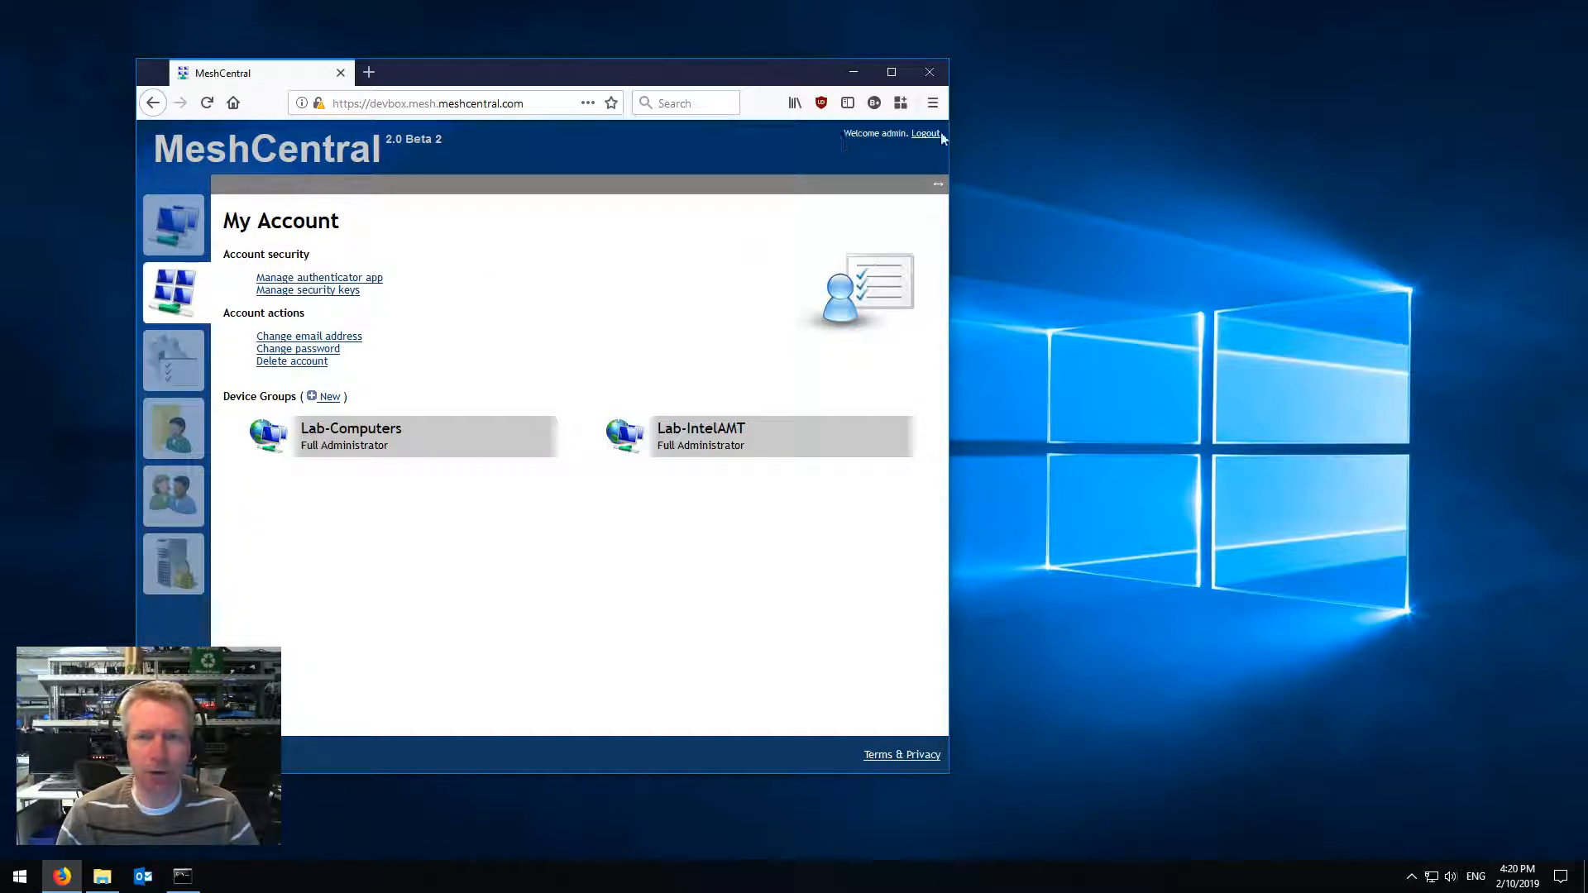
click(368, 281)
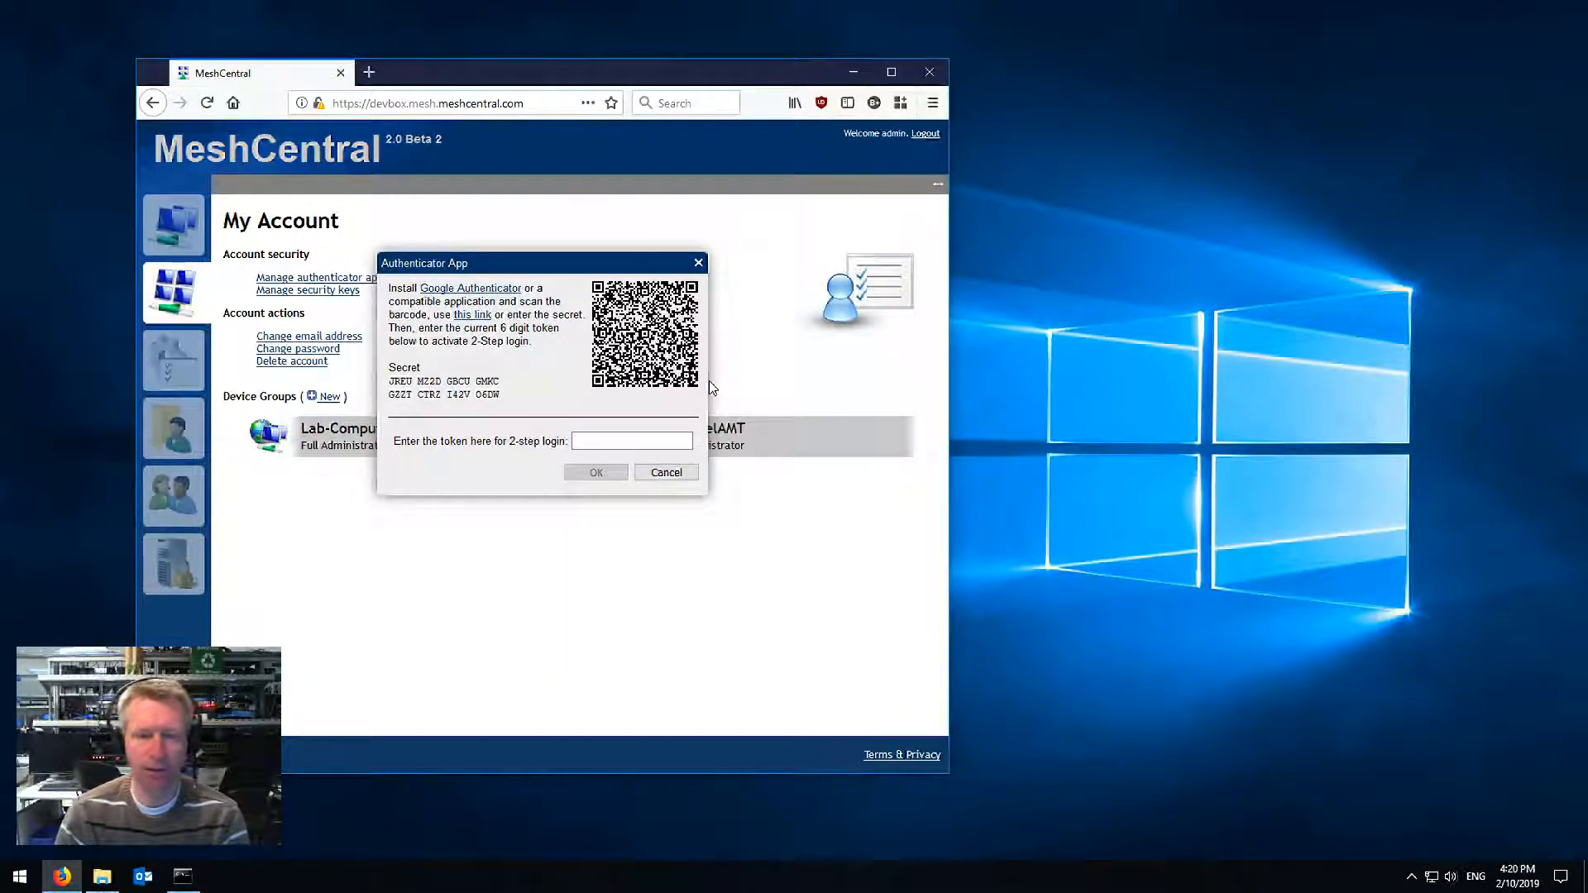
- Enter the 6-digit app token and confirm, activating authenticator 2-step login
click(644, 440)
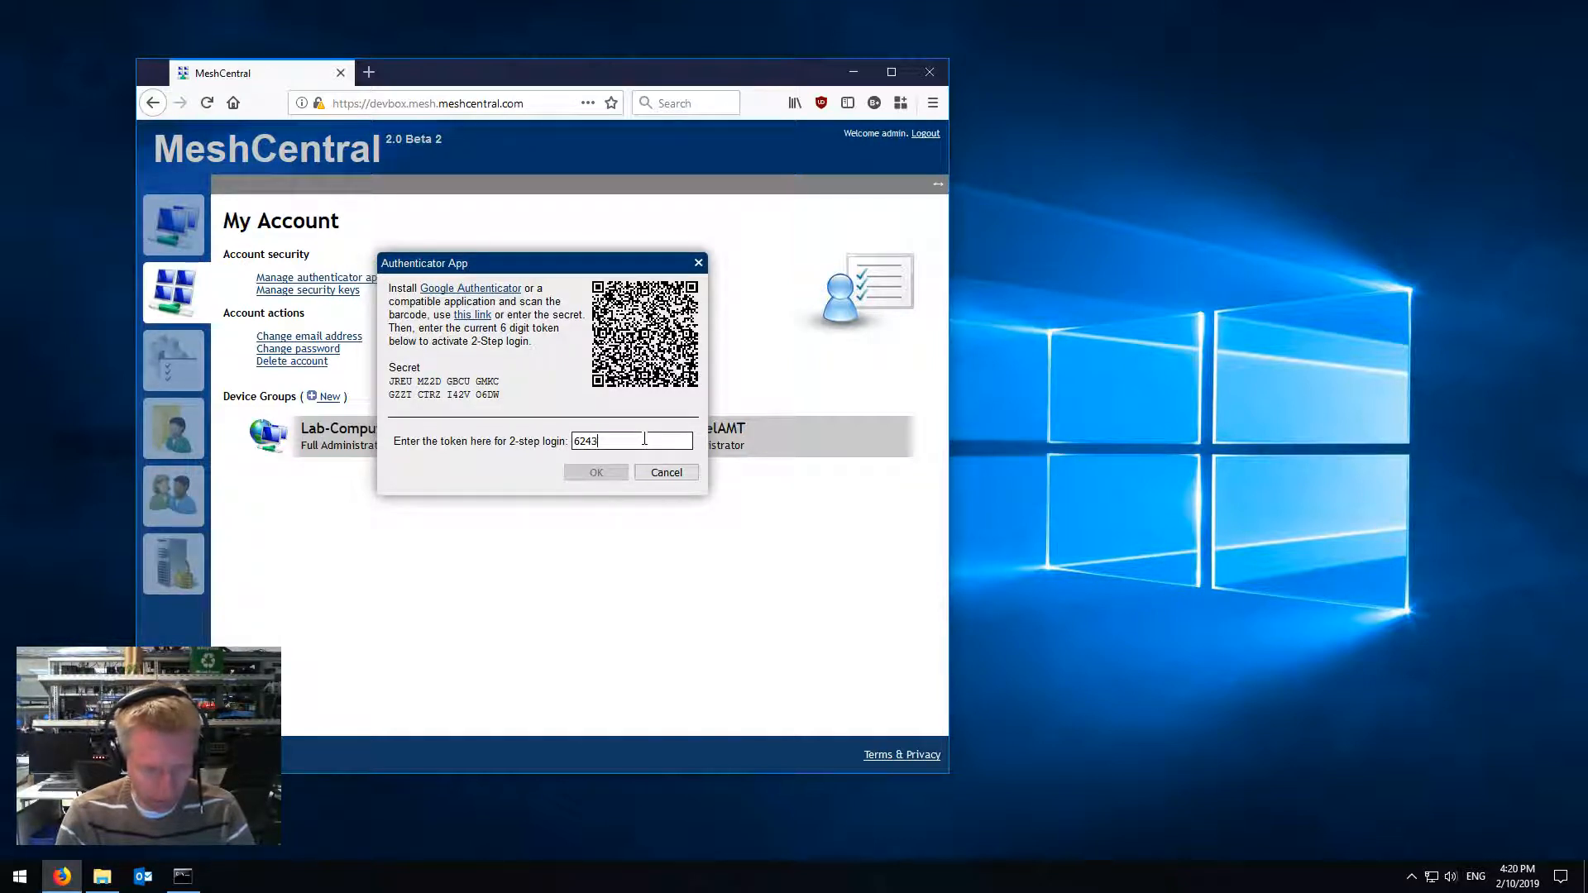
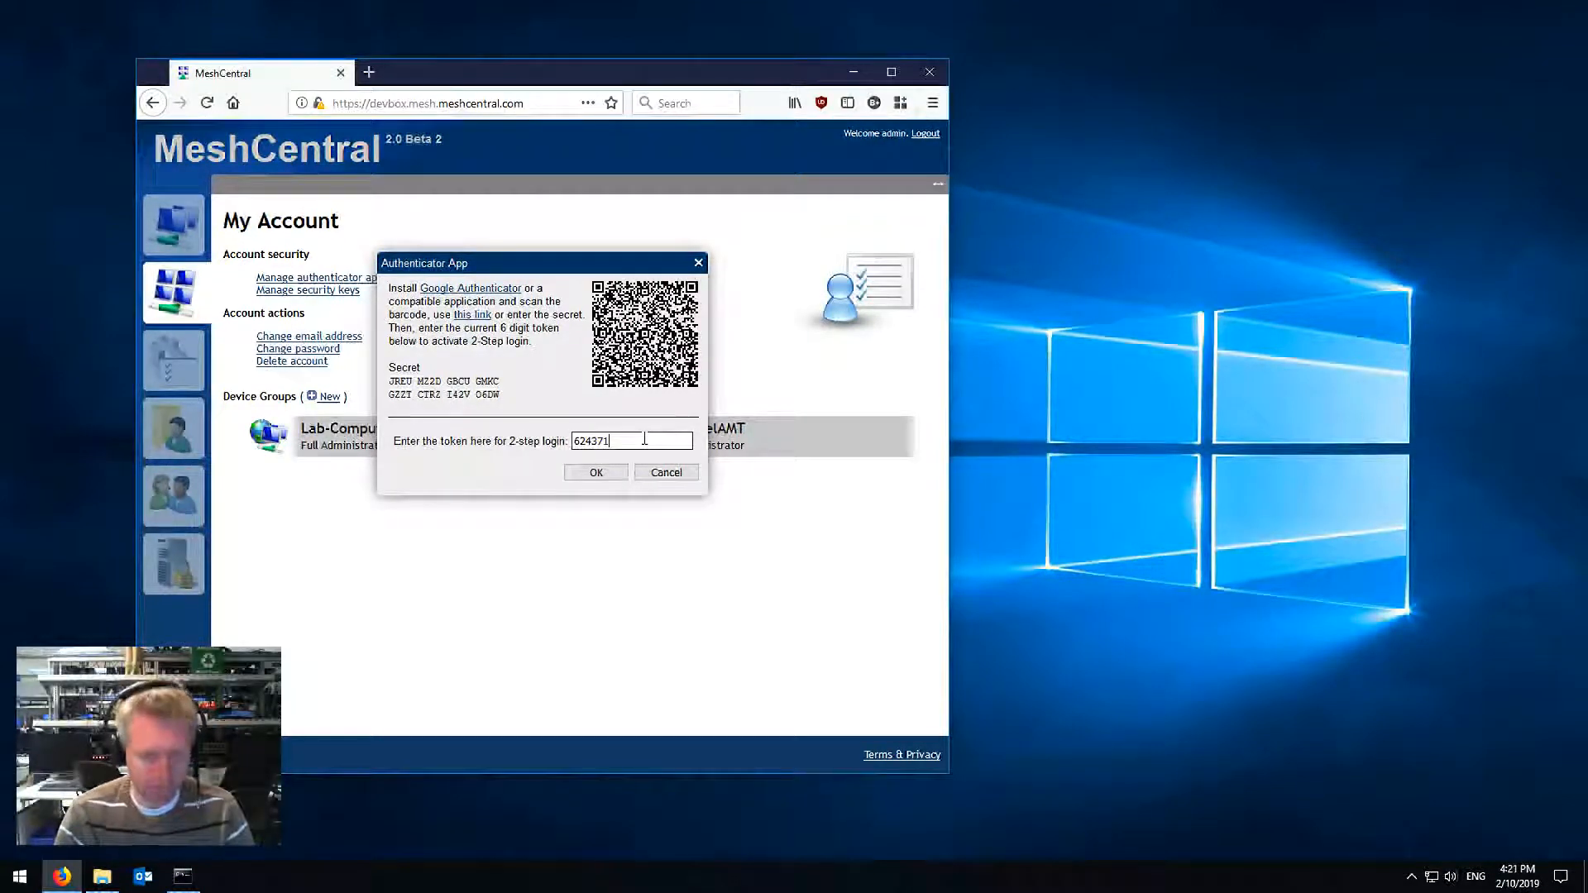
click(611, 473)
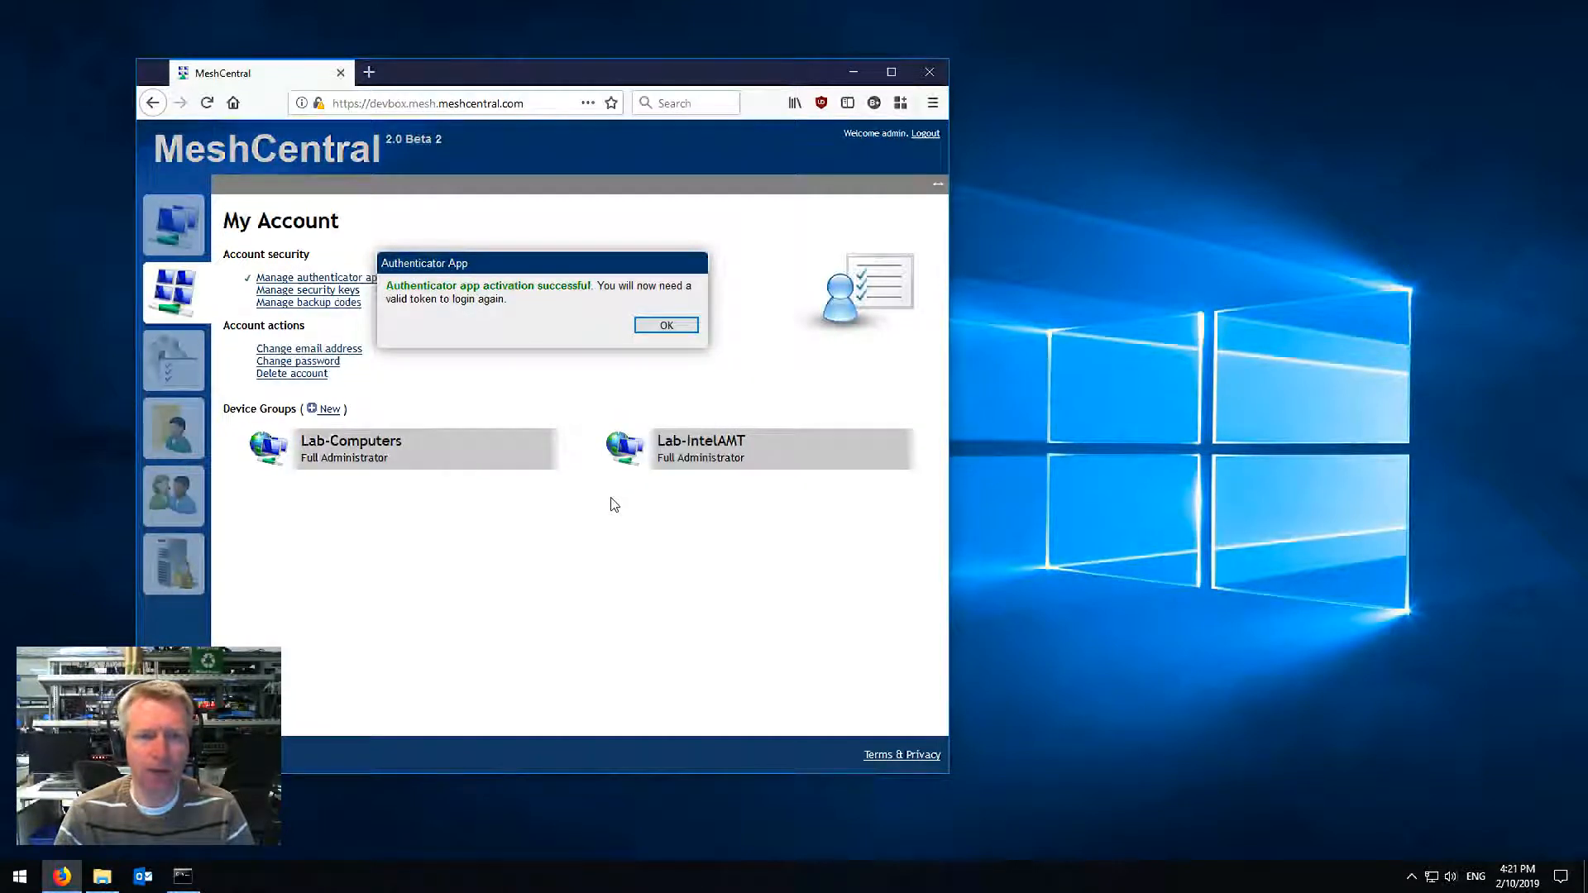
click(665, 325)
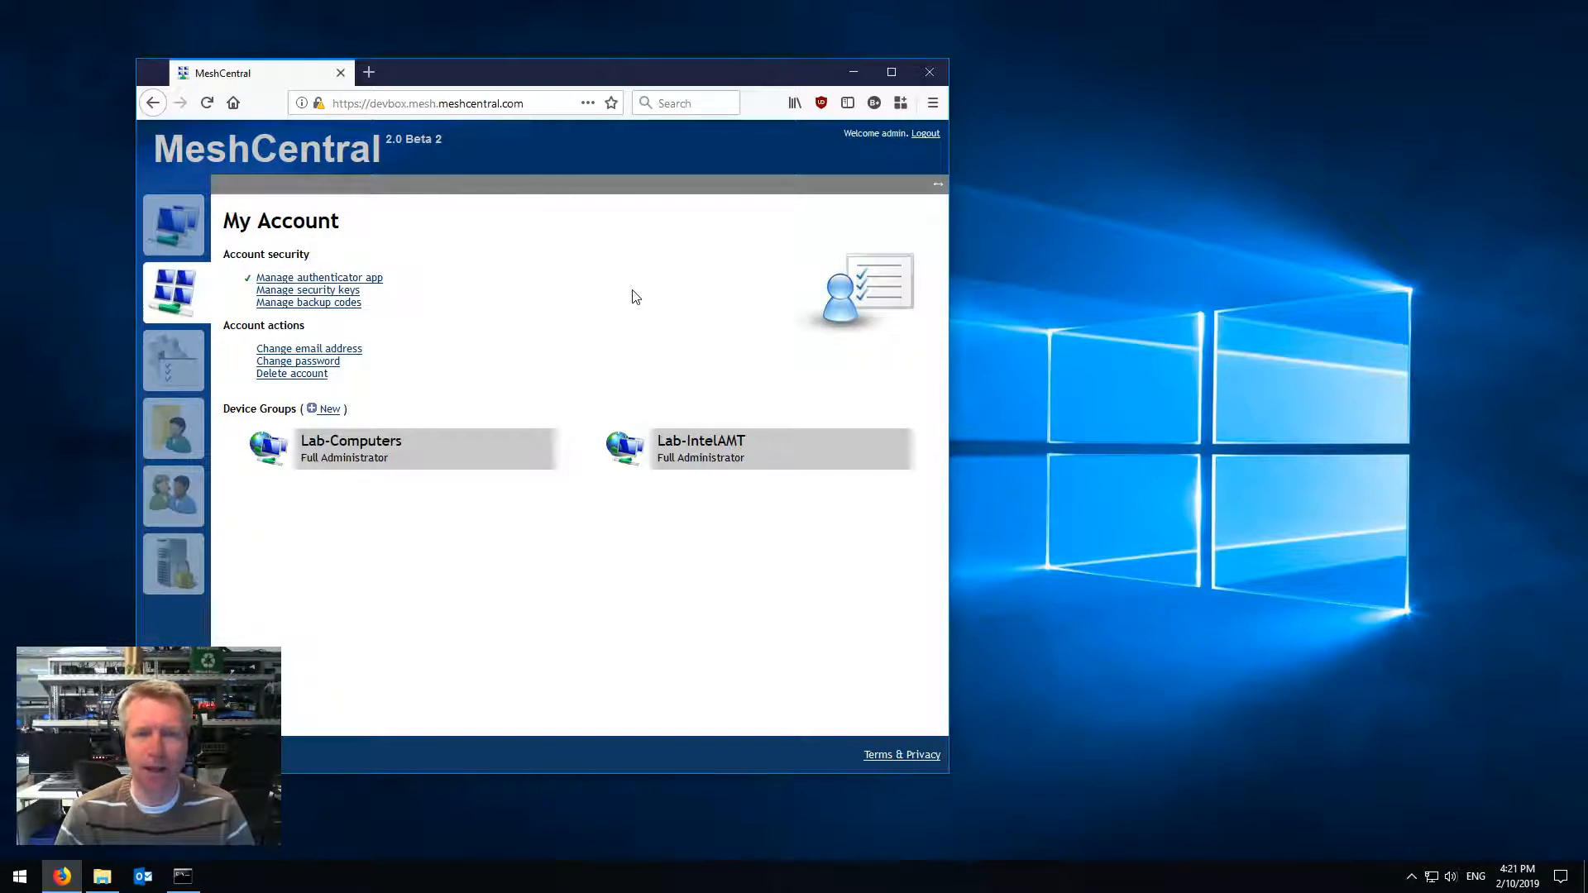
- Log out, sign back in as admin and pass the authenticator token to reach My Devices
click(925, 135)
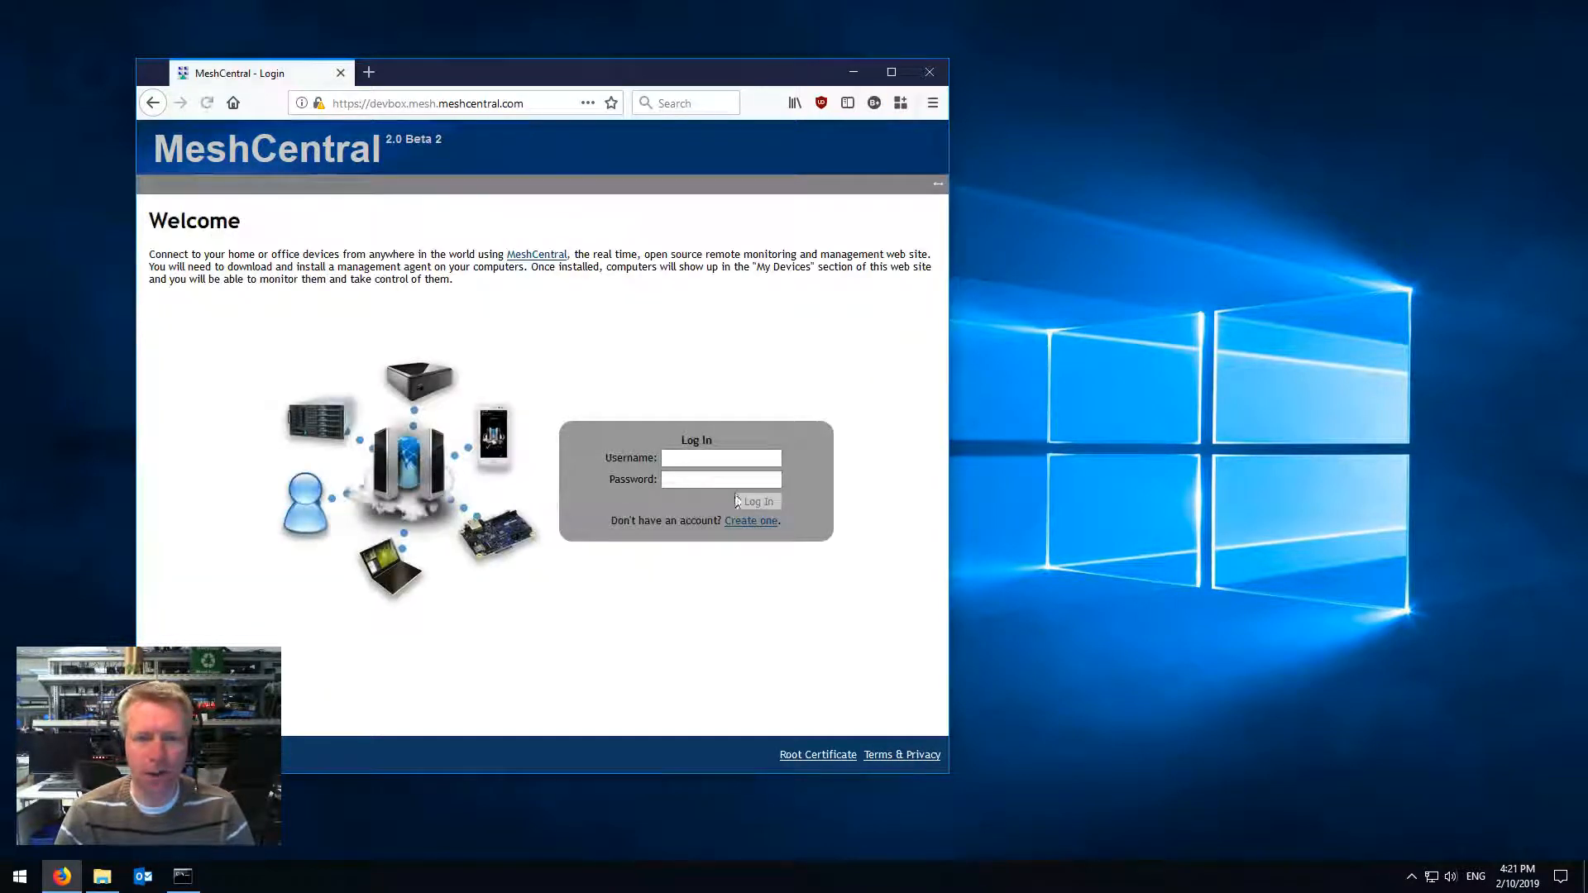
text(admin)
key(Return)
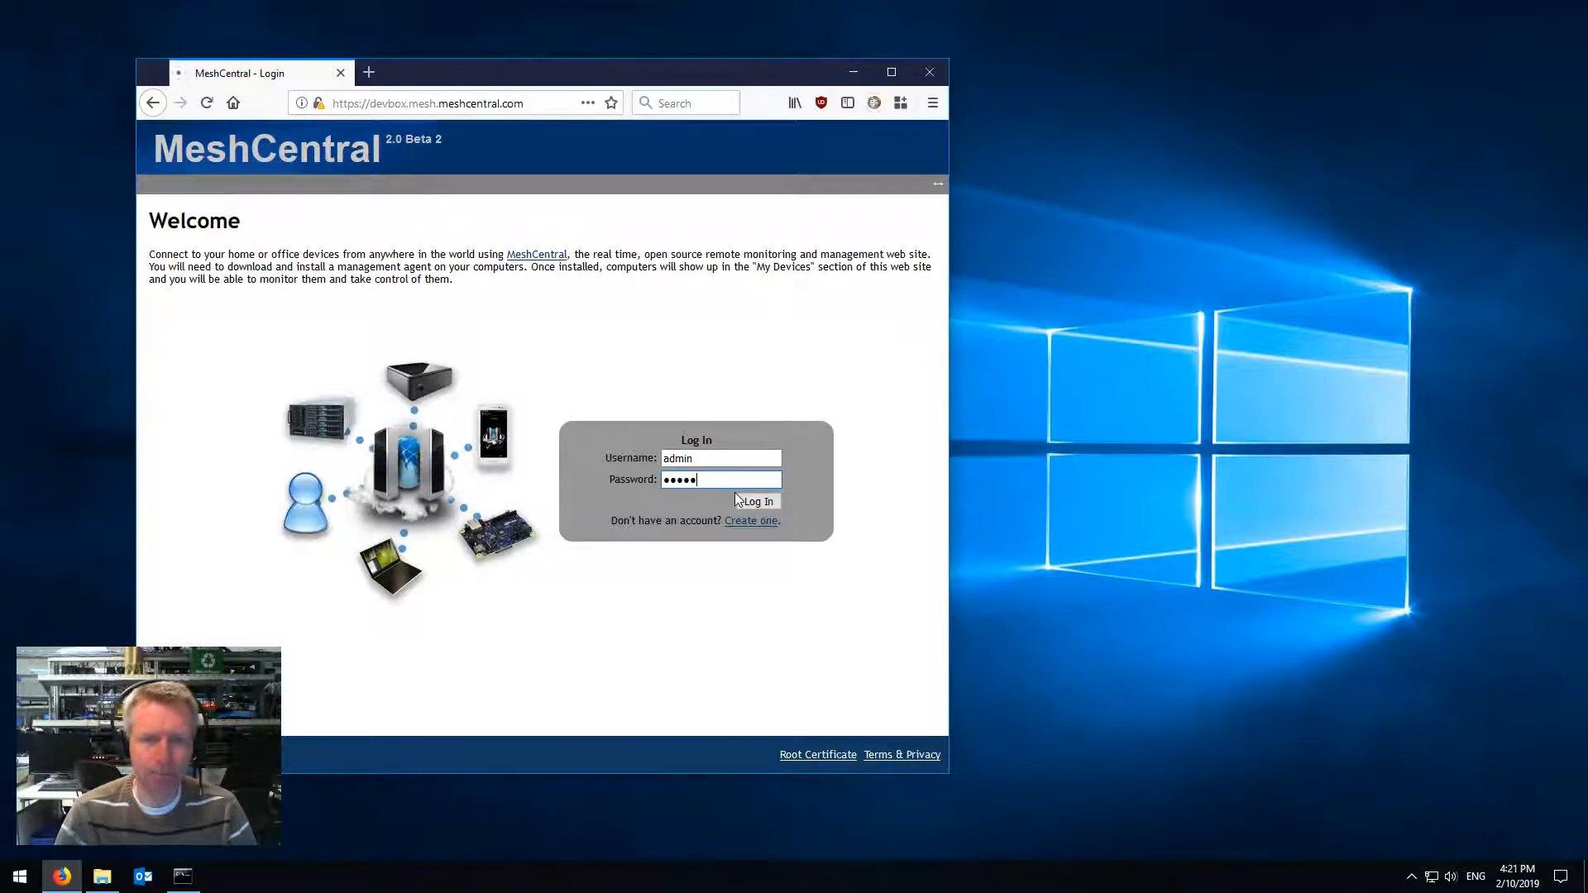
click(735, 496)
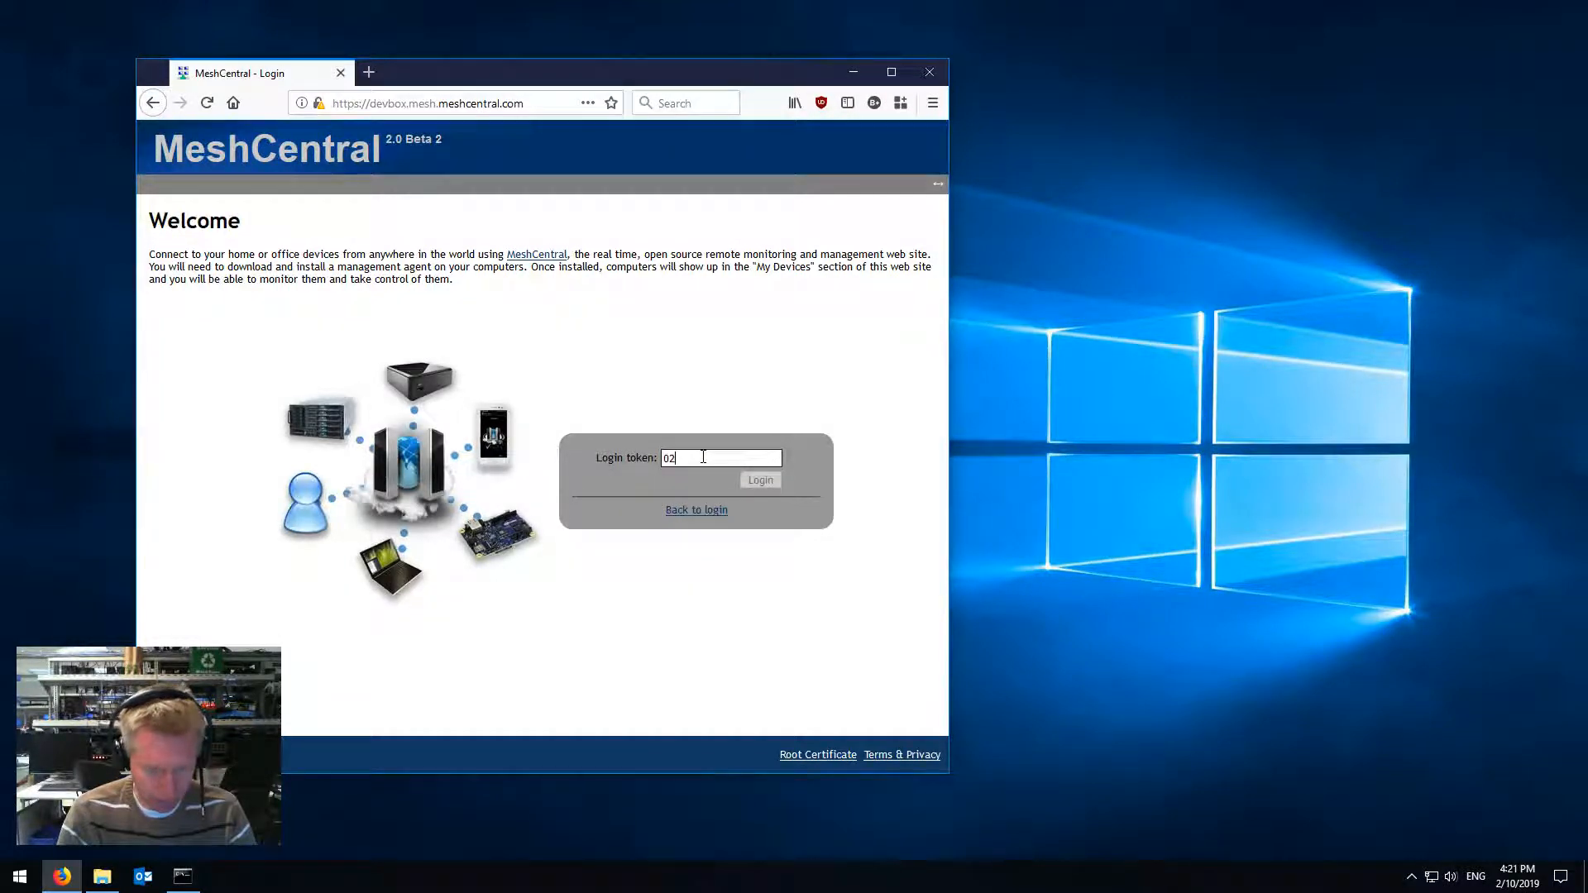
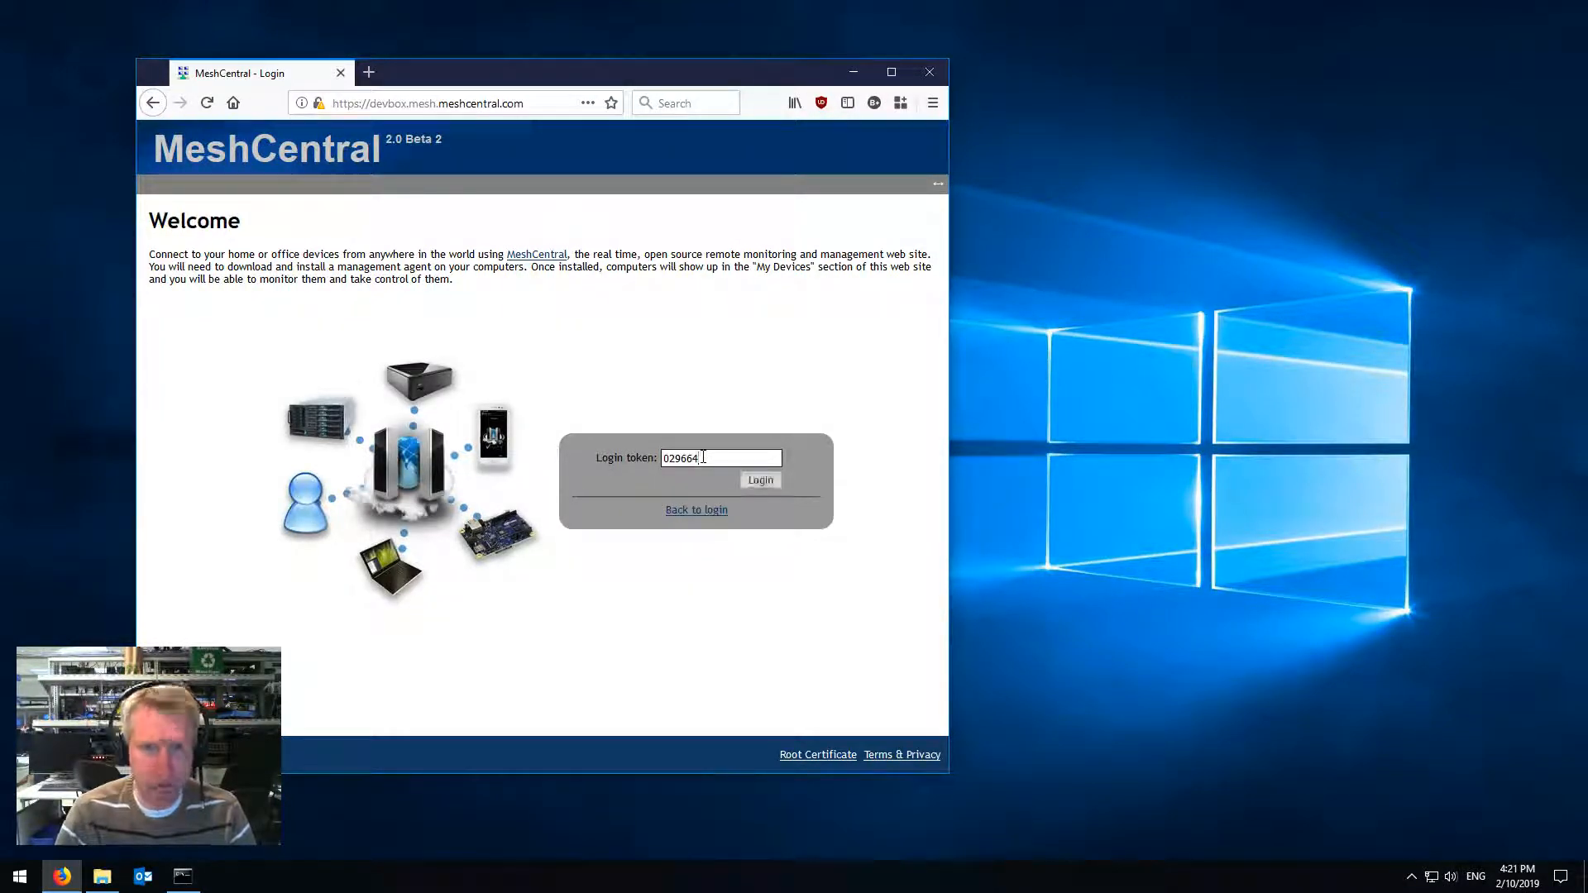
key(Return)
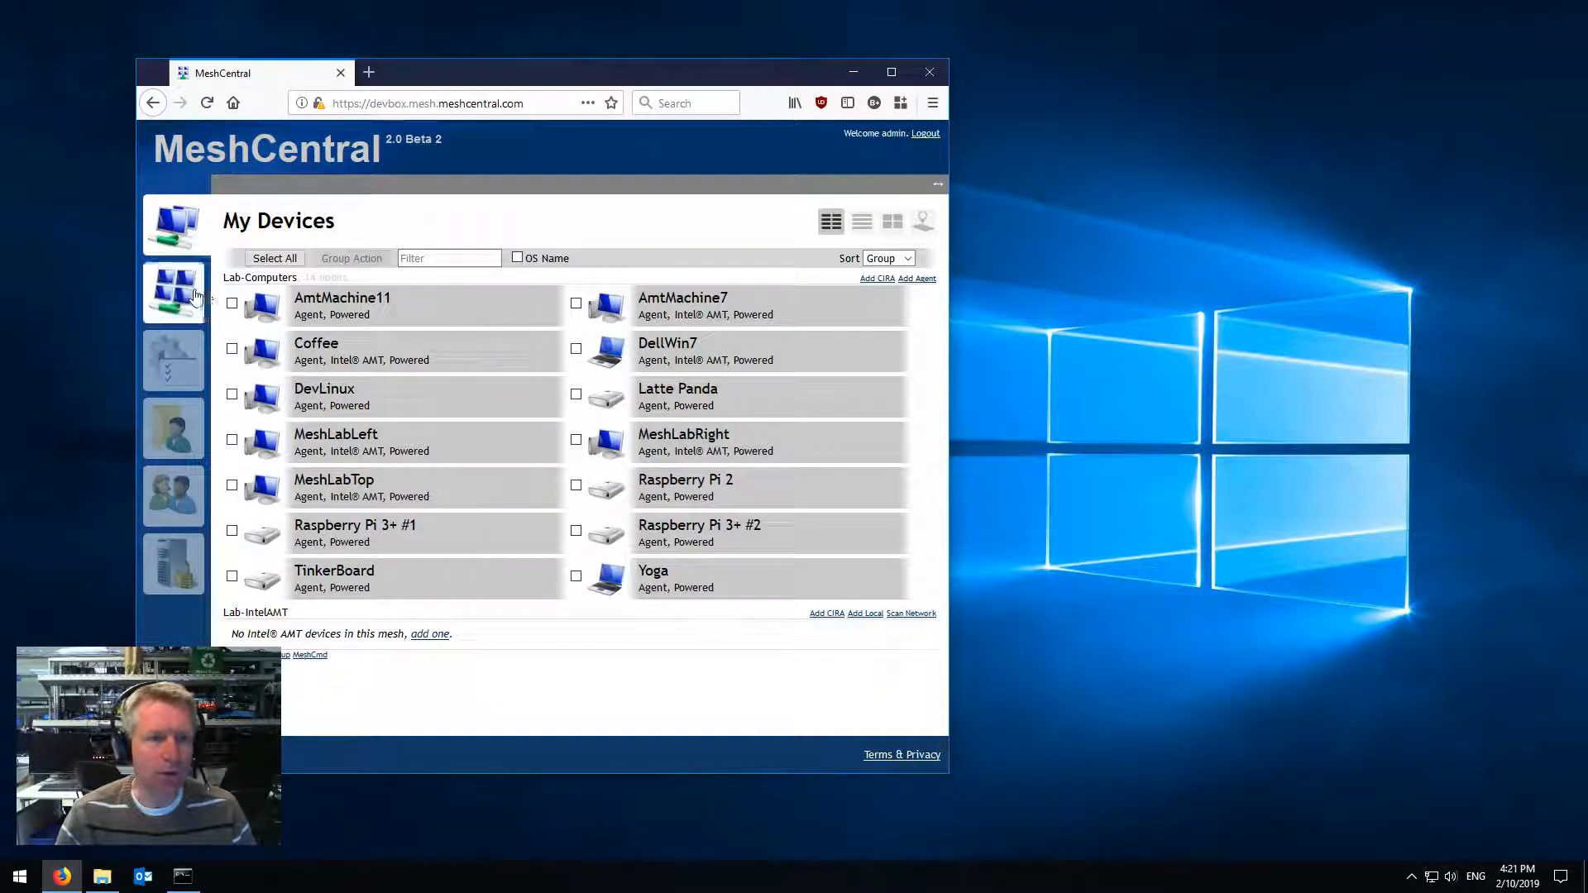
- Generate ten one-time backup codes under My Account and copy them all
click(177, 294)
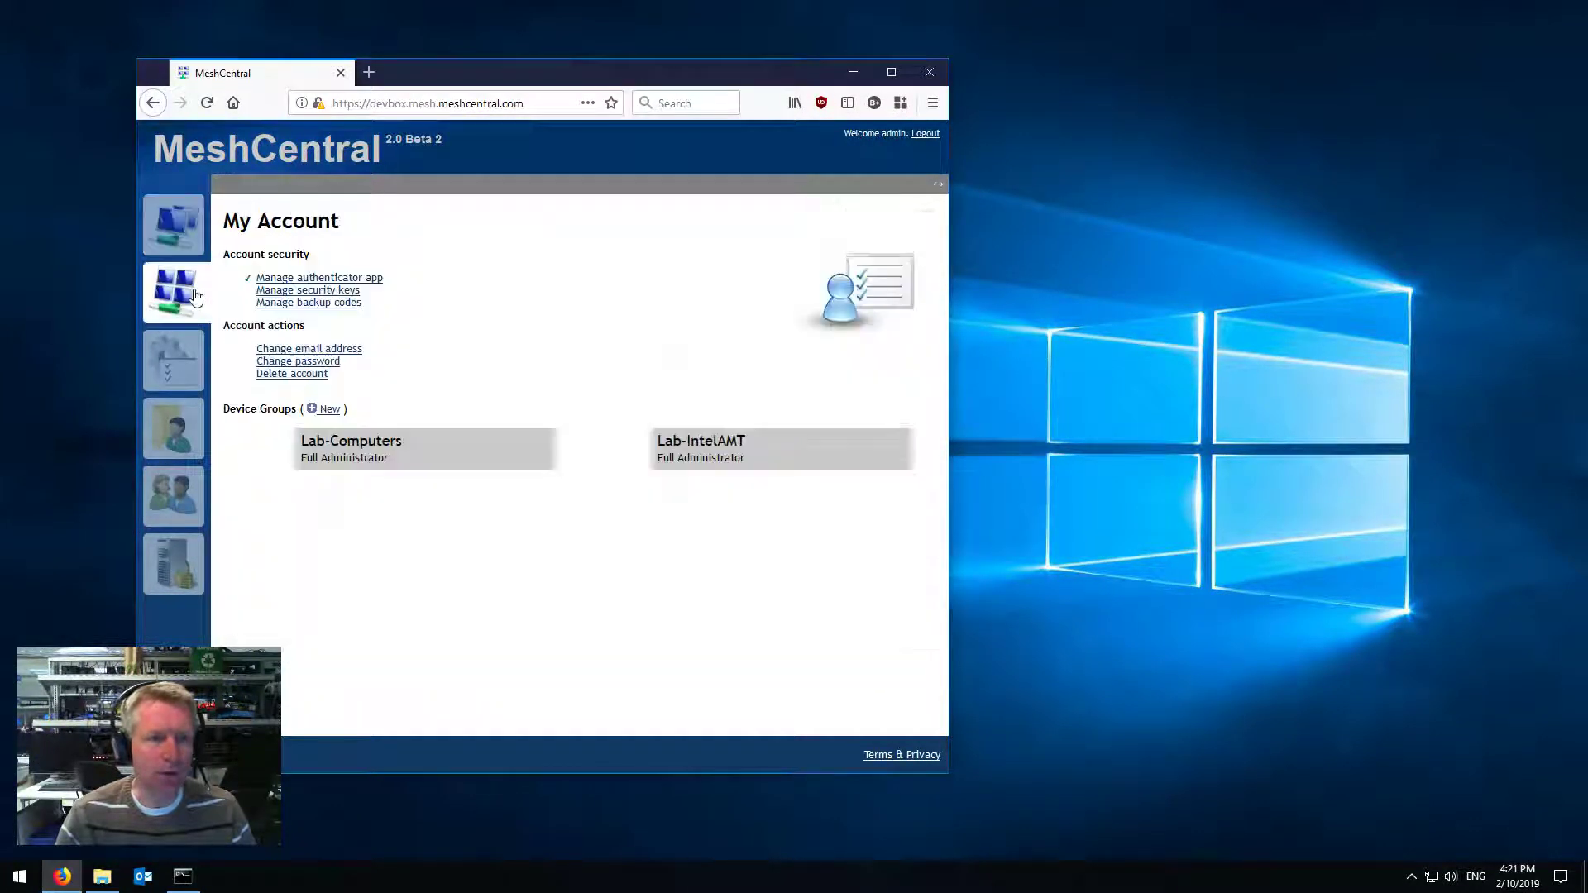
click(311, 305)
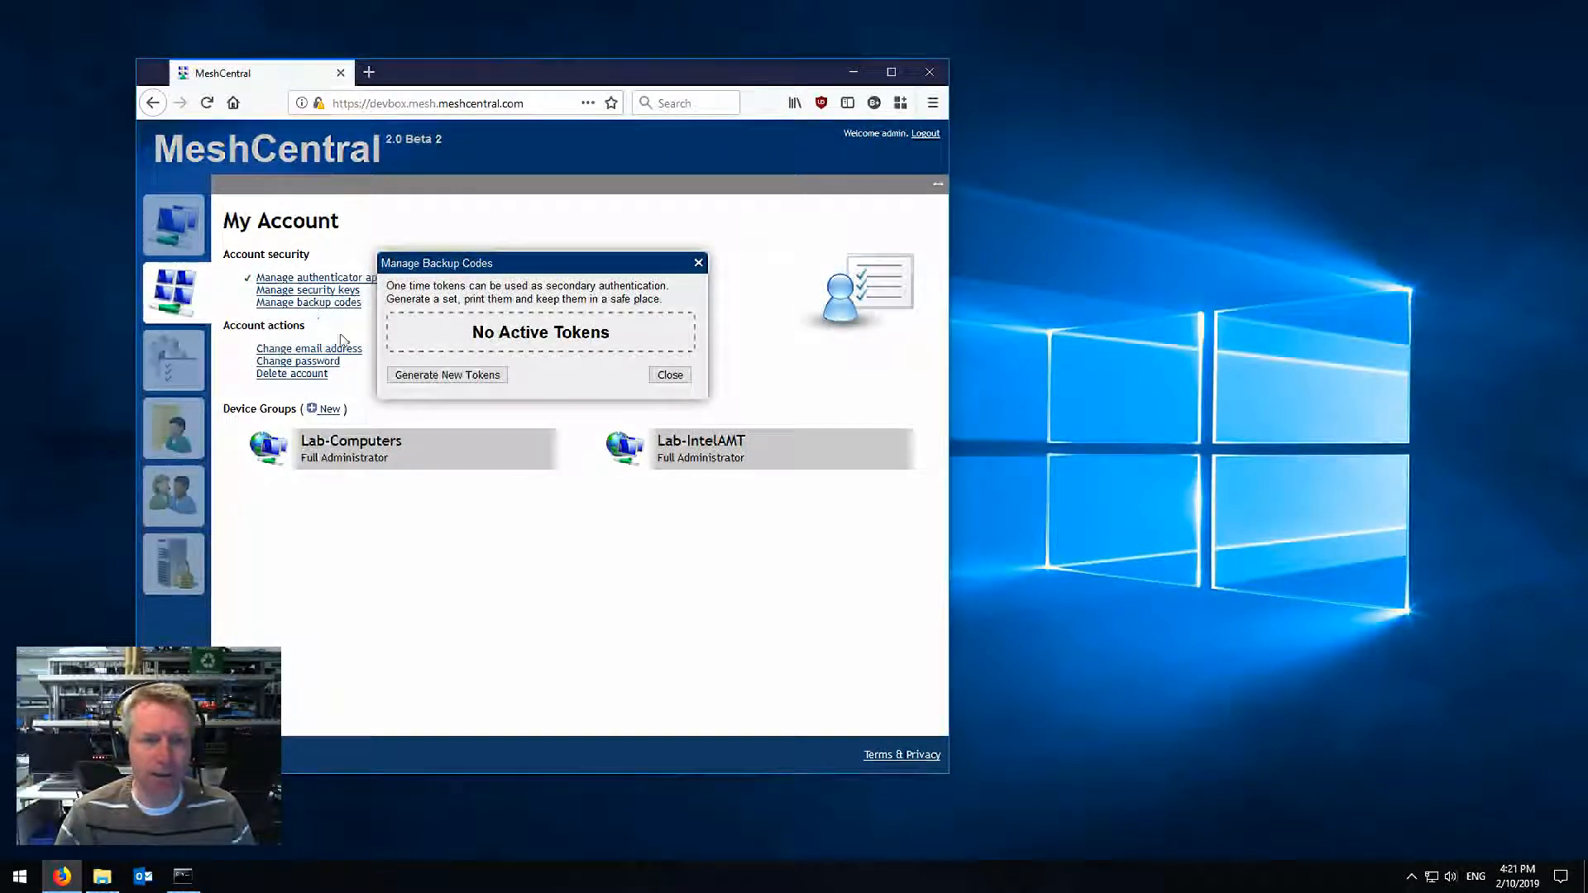
click(447, 372)
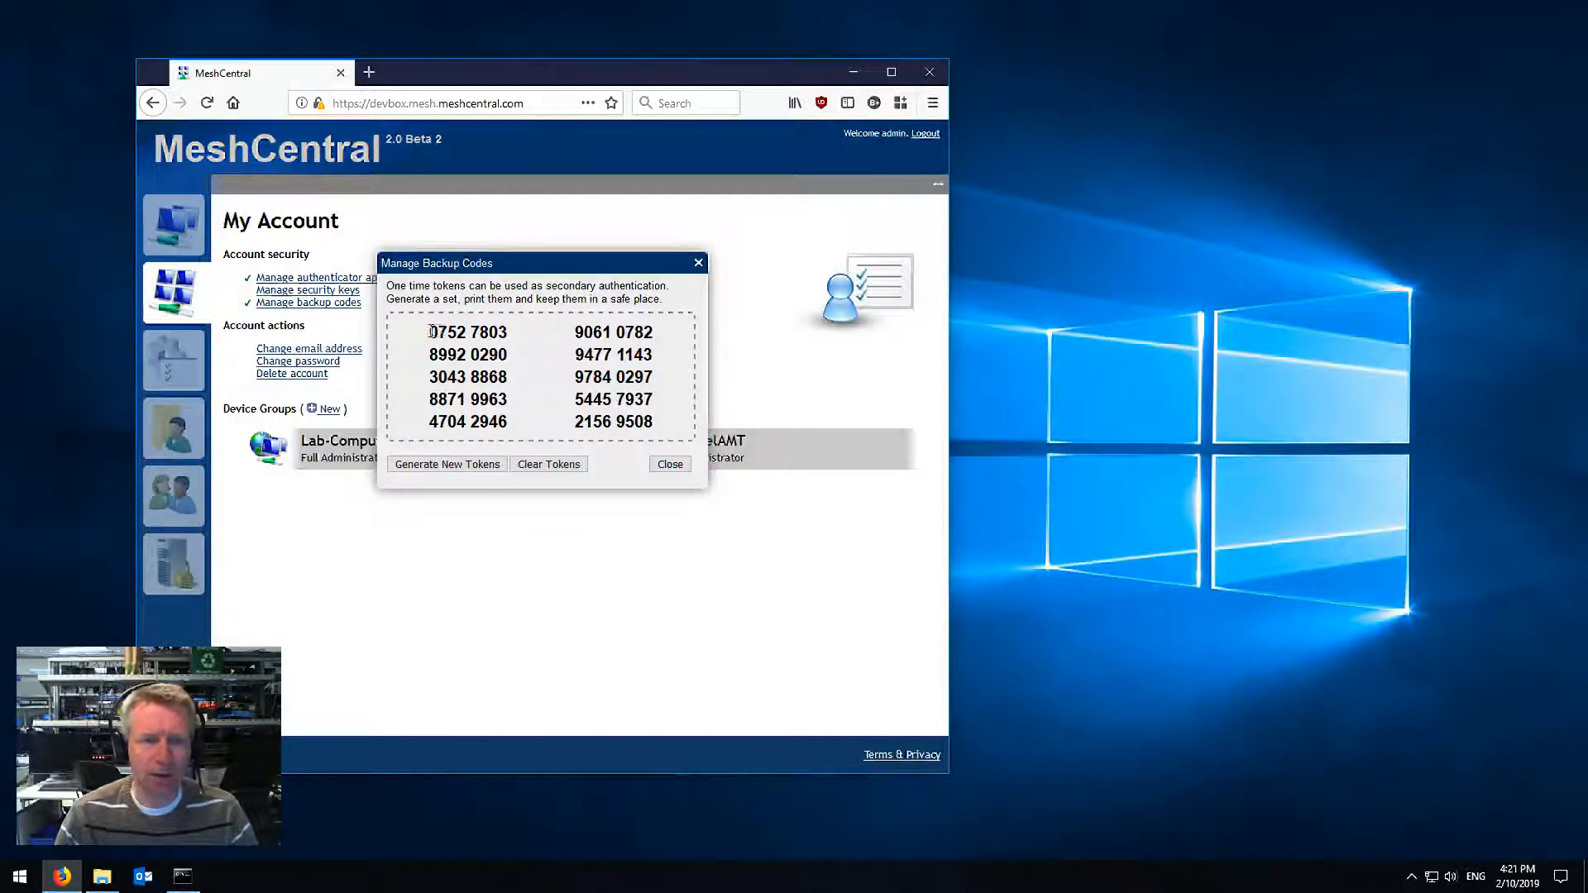
drag(429, 331, 655, 423)
key(ctrl+c)
- Paste the backup codes into a new Notepad note placed at the lower right, then close the codes dialog
key(super)
text(notepad)
key(Return)
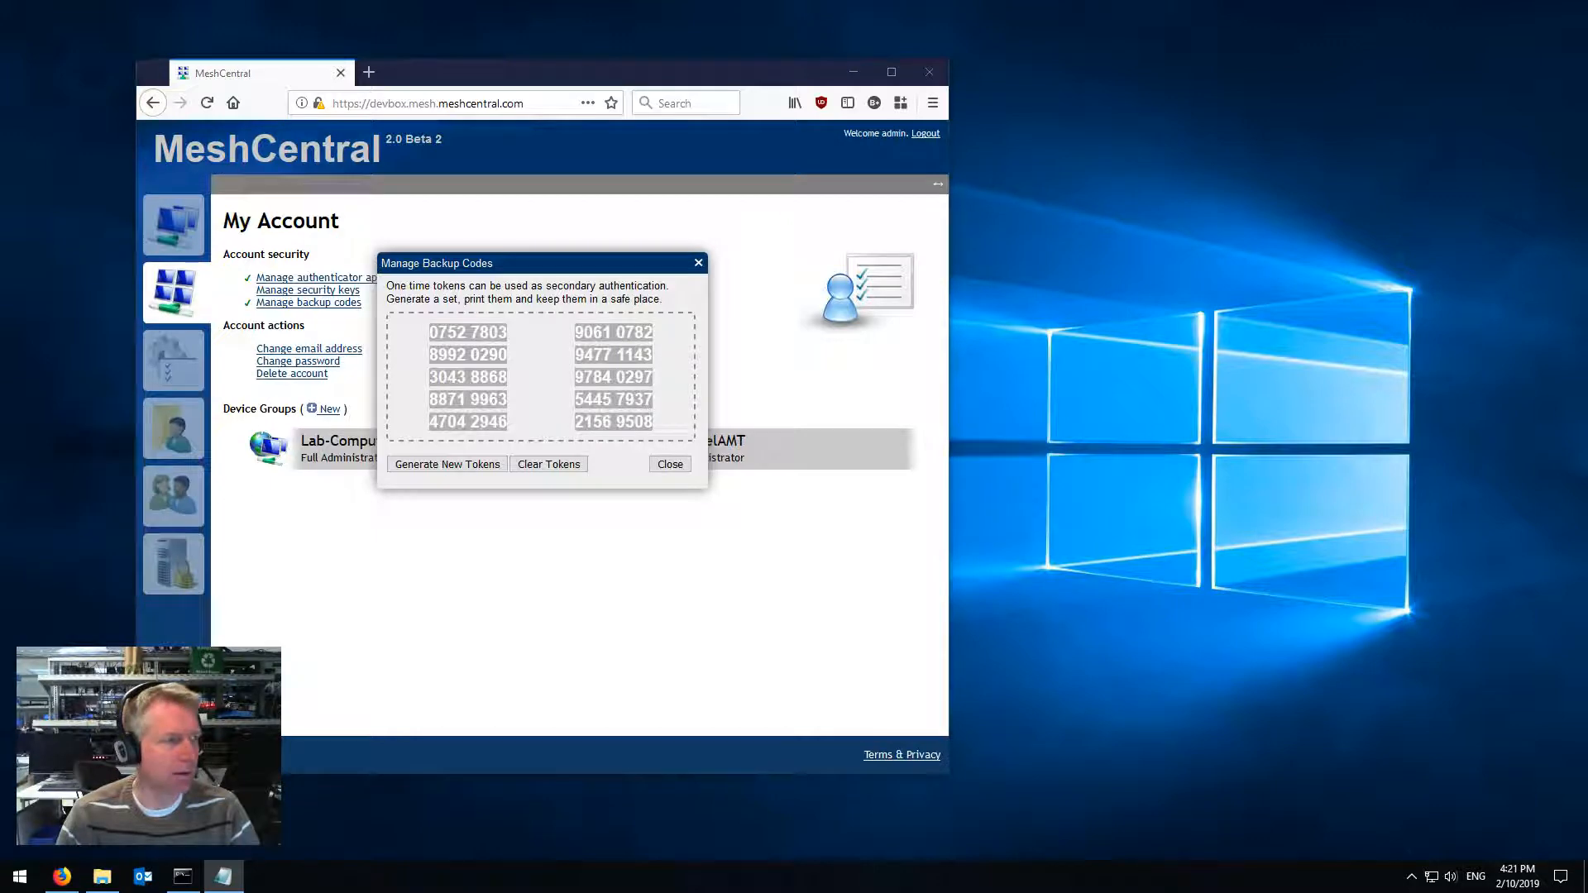
key(ctrl+v)
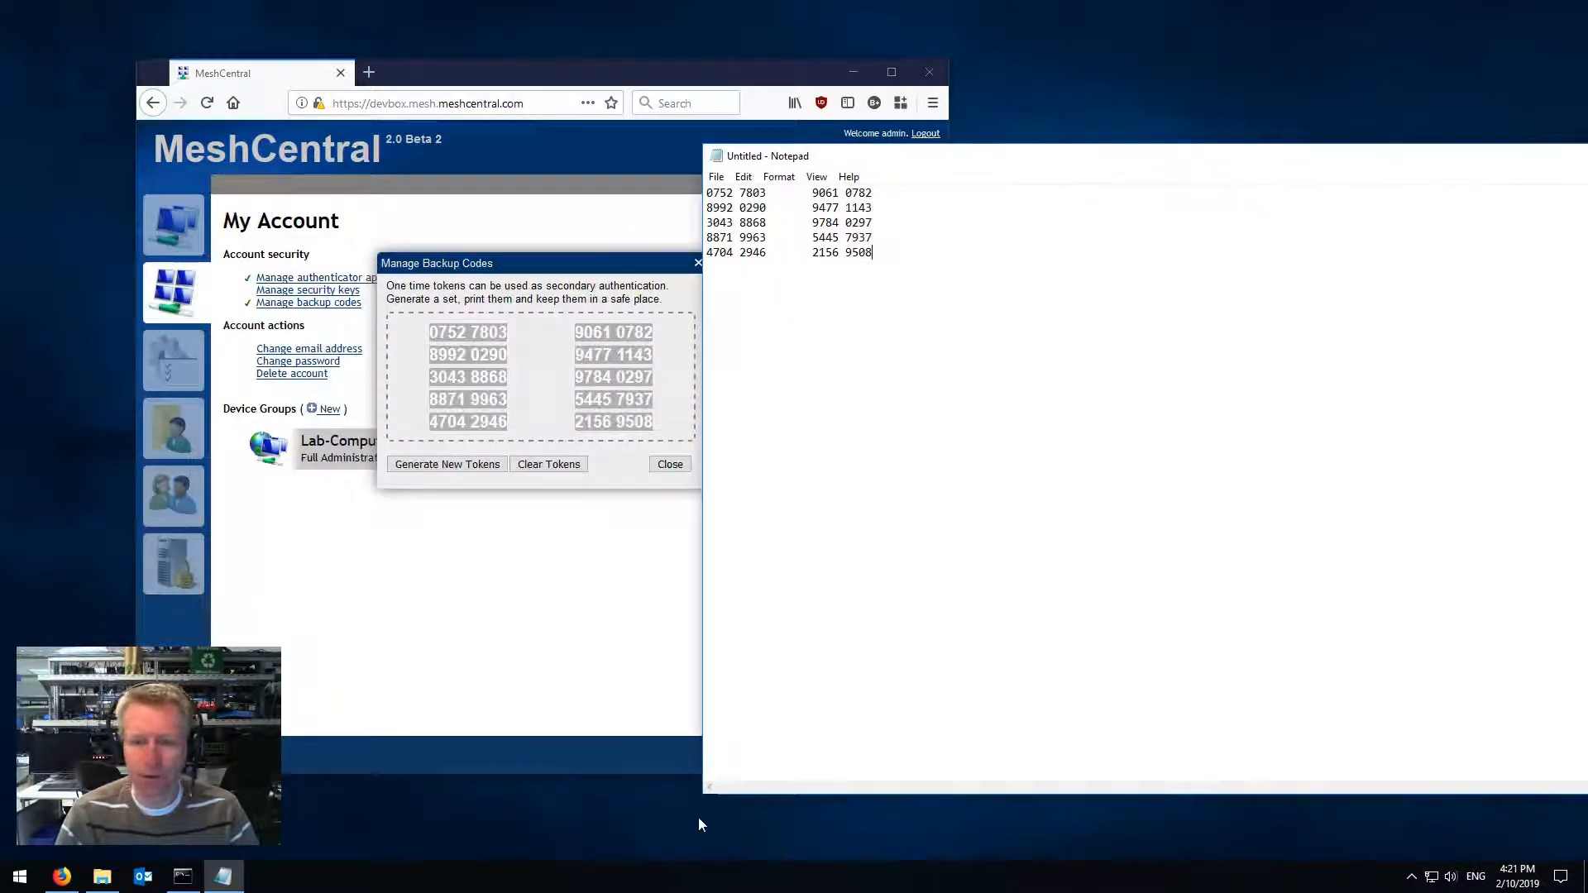
drag(704, 793, 1145, 385)
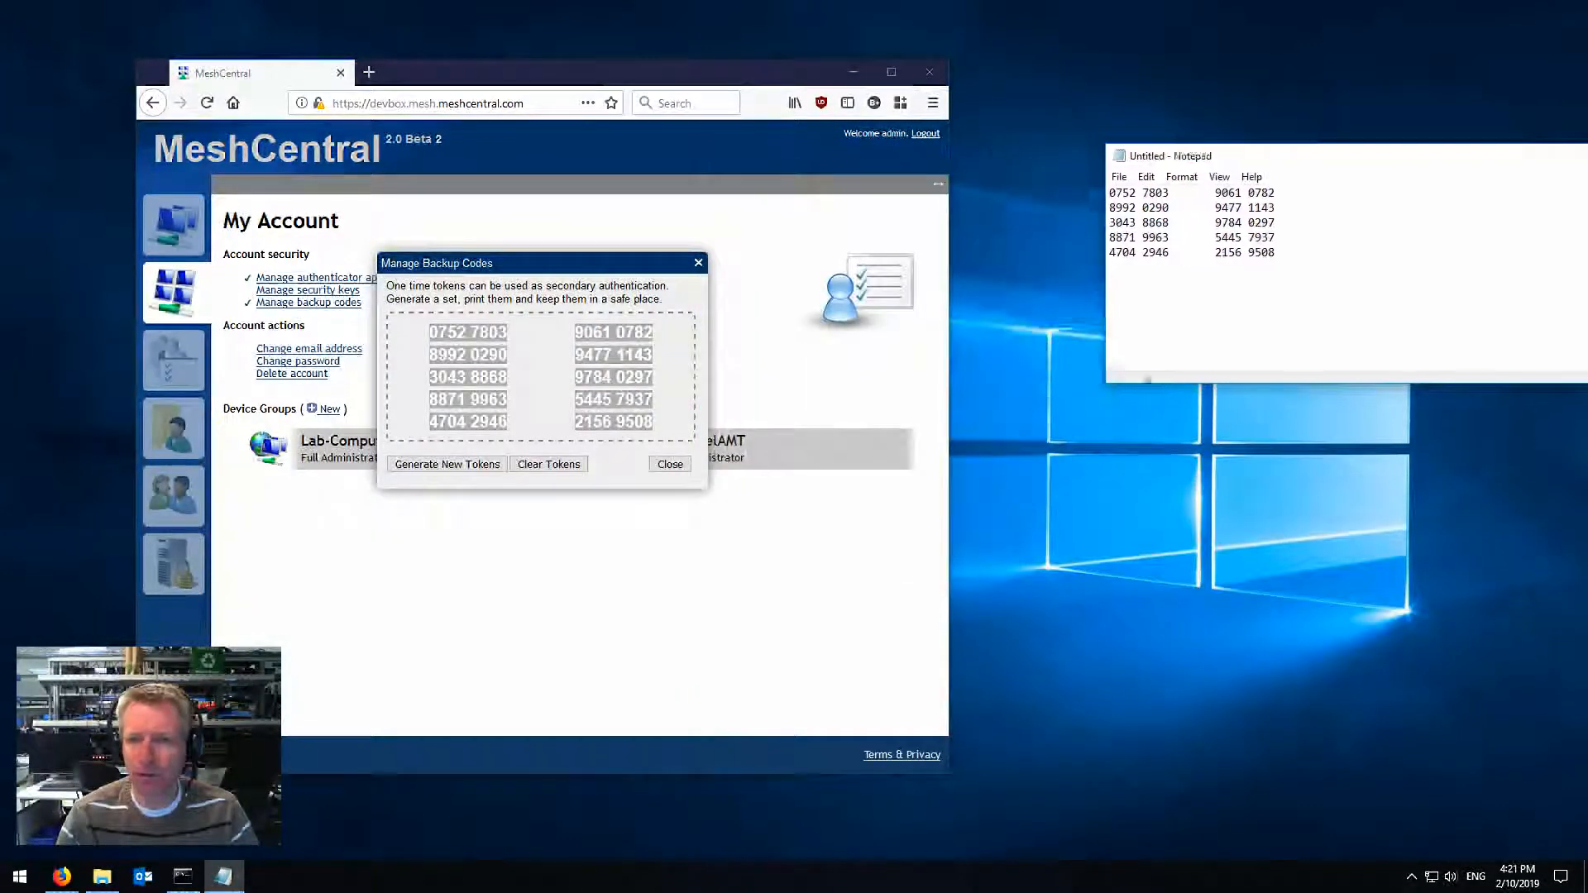
drag(1322, 156, 1224, 553)
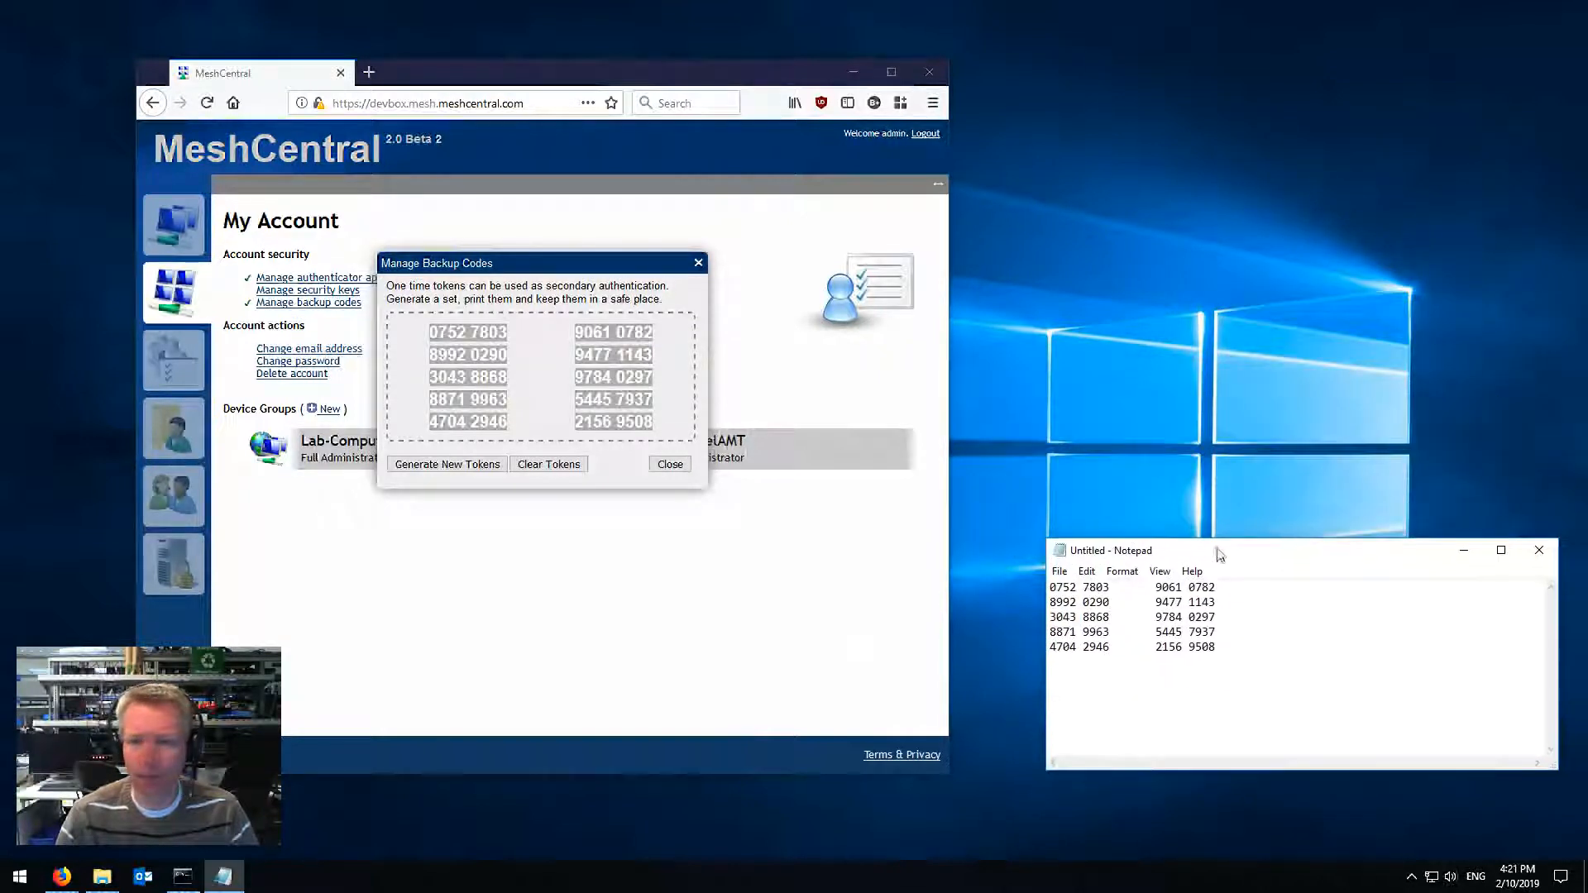
drag(1558, 717, 1362, 713)
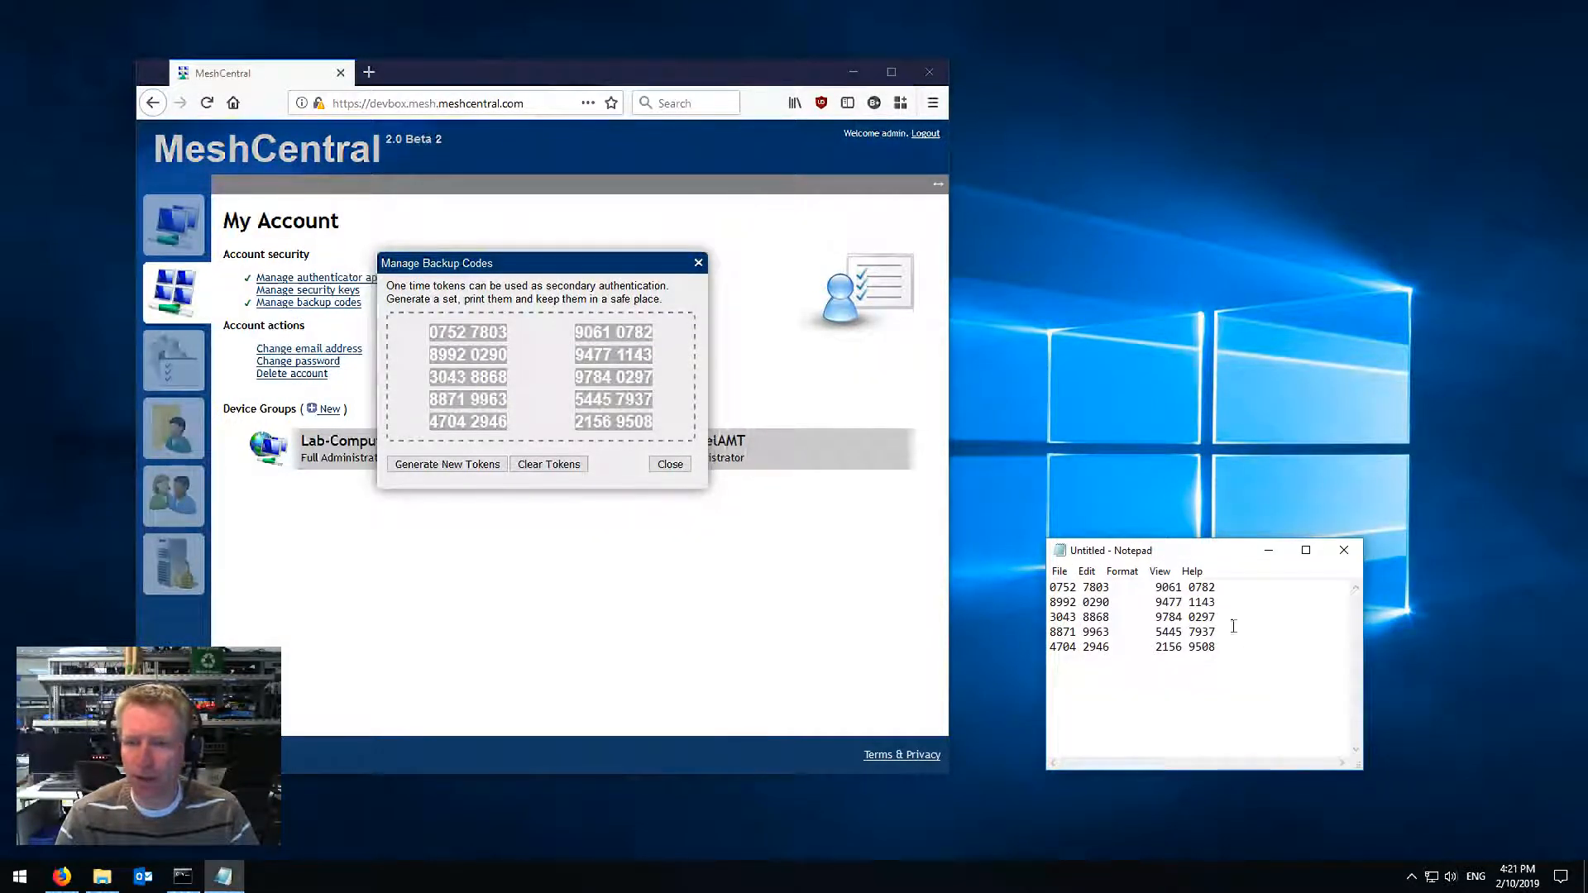
drag(1197, 552, 1349, 599)
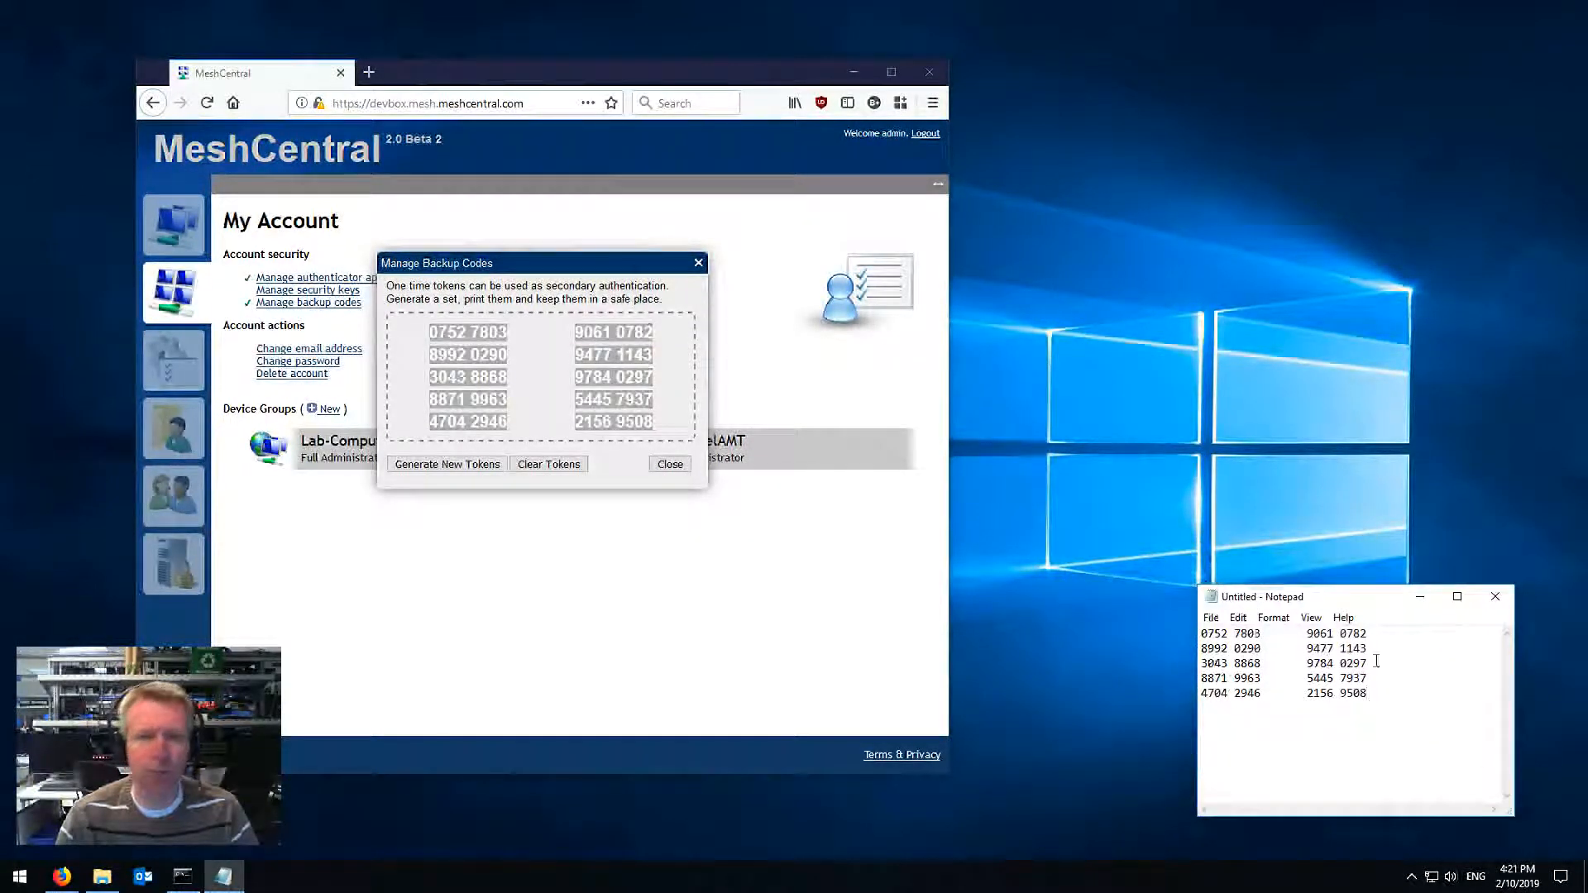
click(670, 464)
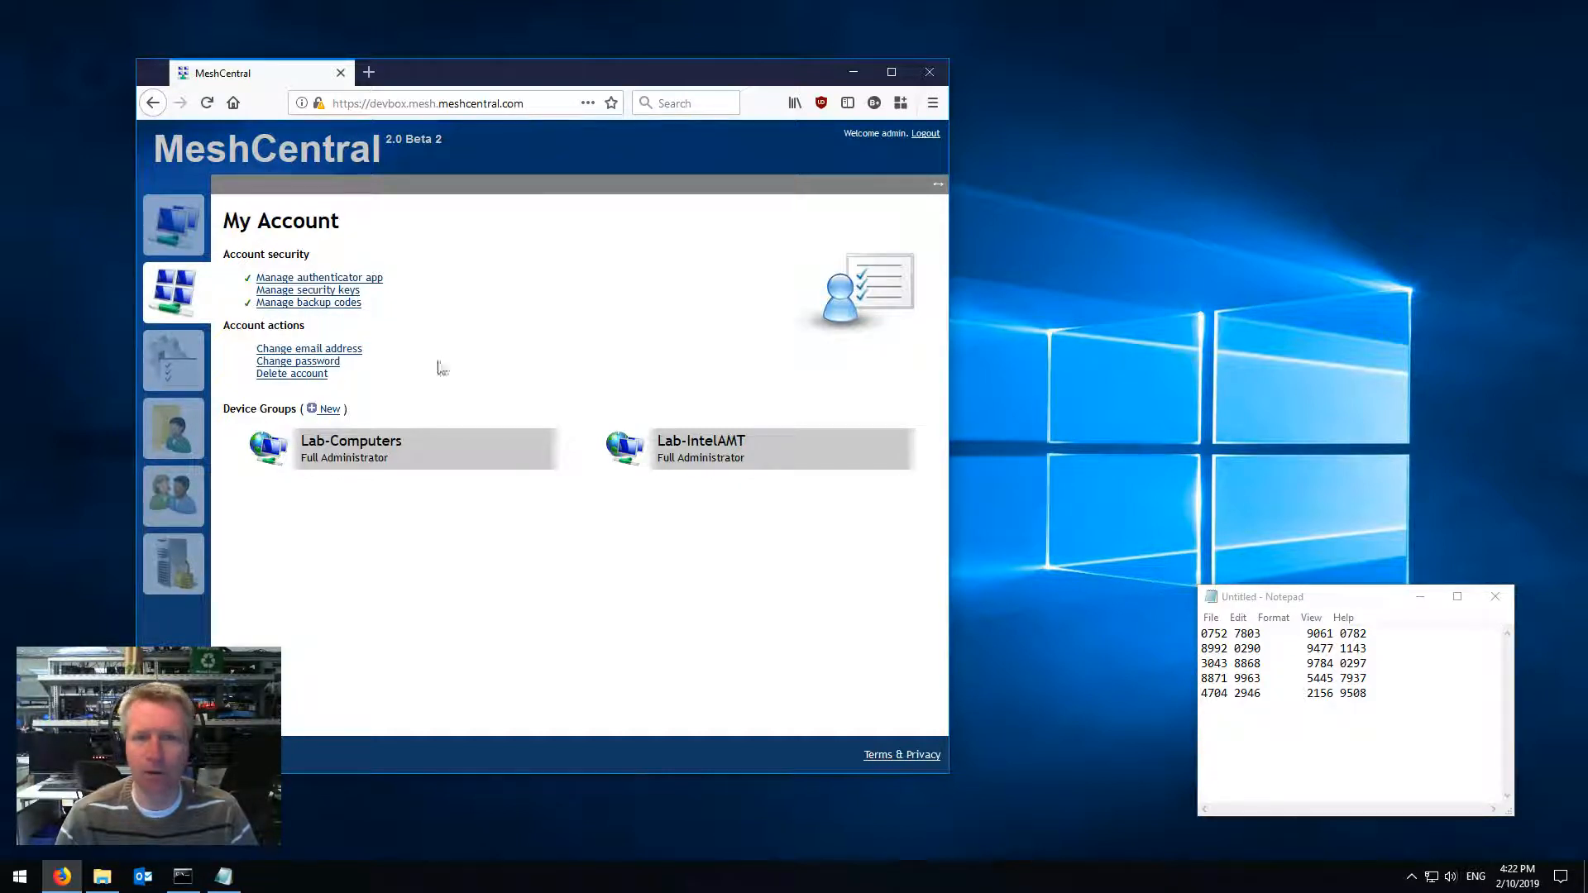
- Log out and submit admin with the saved password to reach the token prompt
click(924, 135)
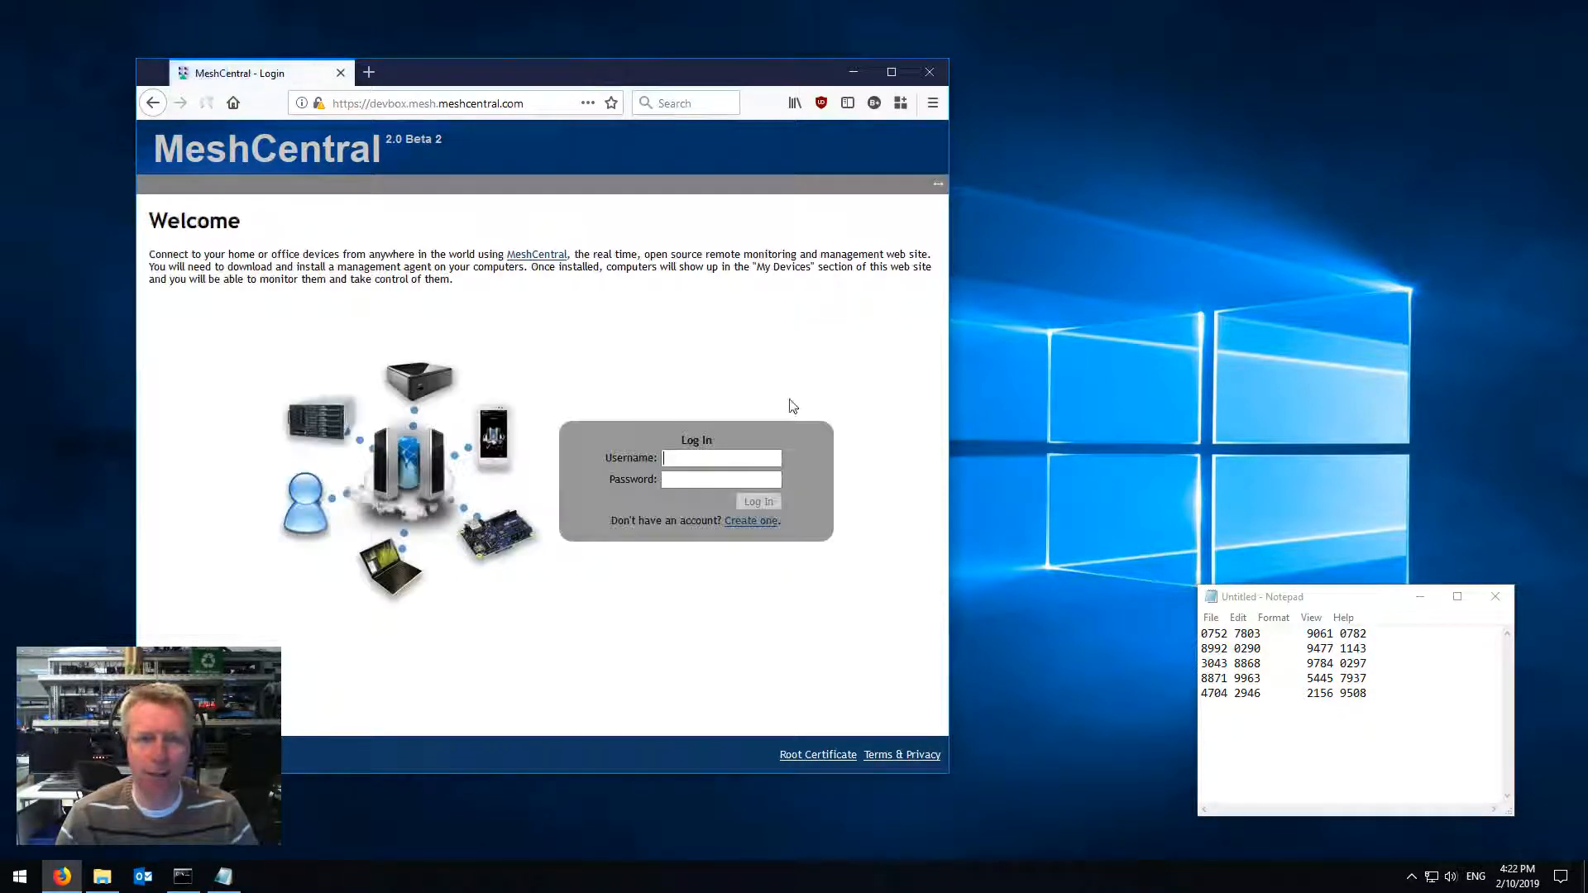
click(740, 462)
text(ad)
click(737, 476)
key(Tab)
text(password)
key(Return)
click(738, 462)
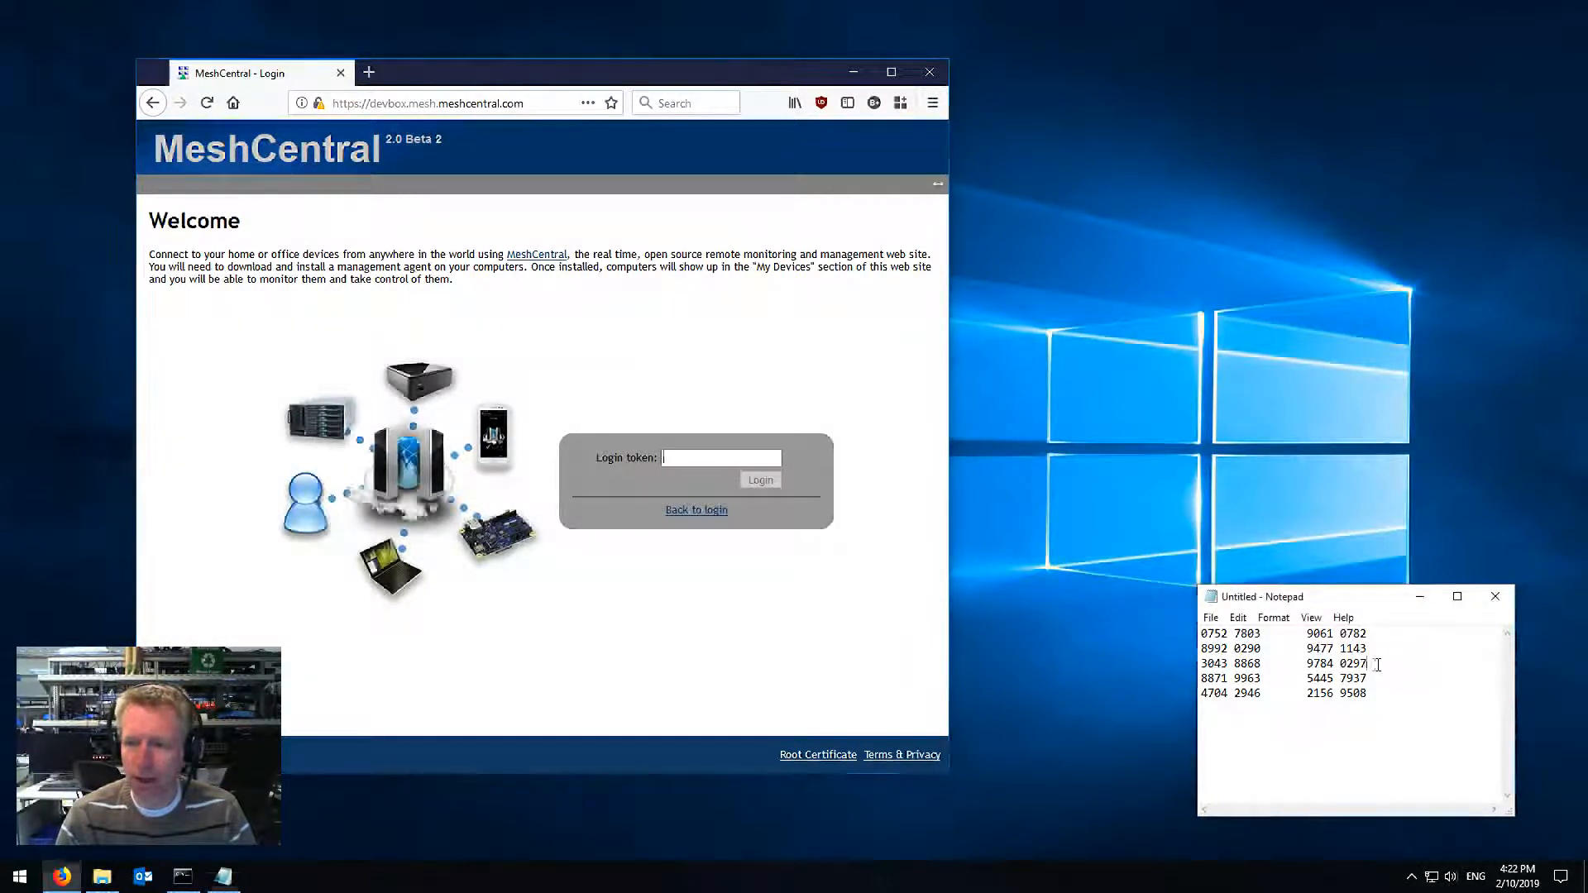
drag(1367, 664, 1311, 665)
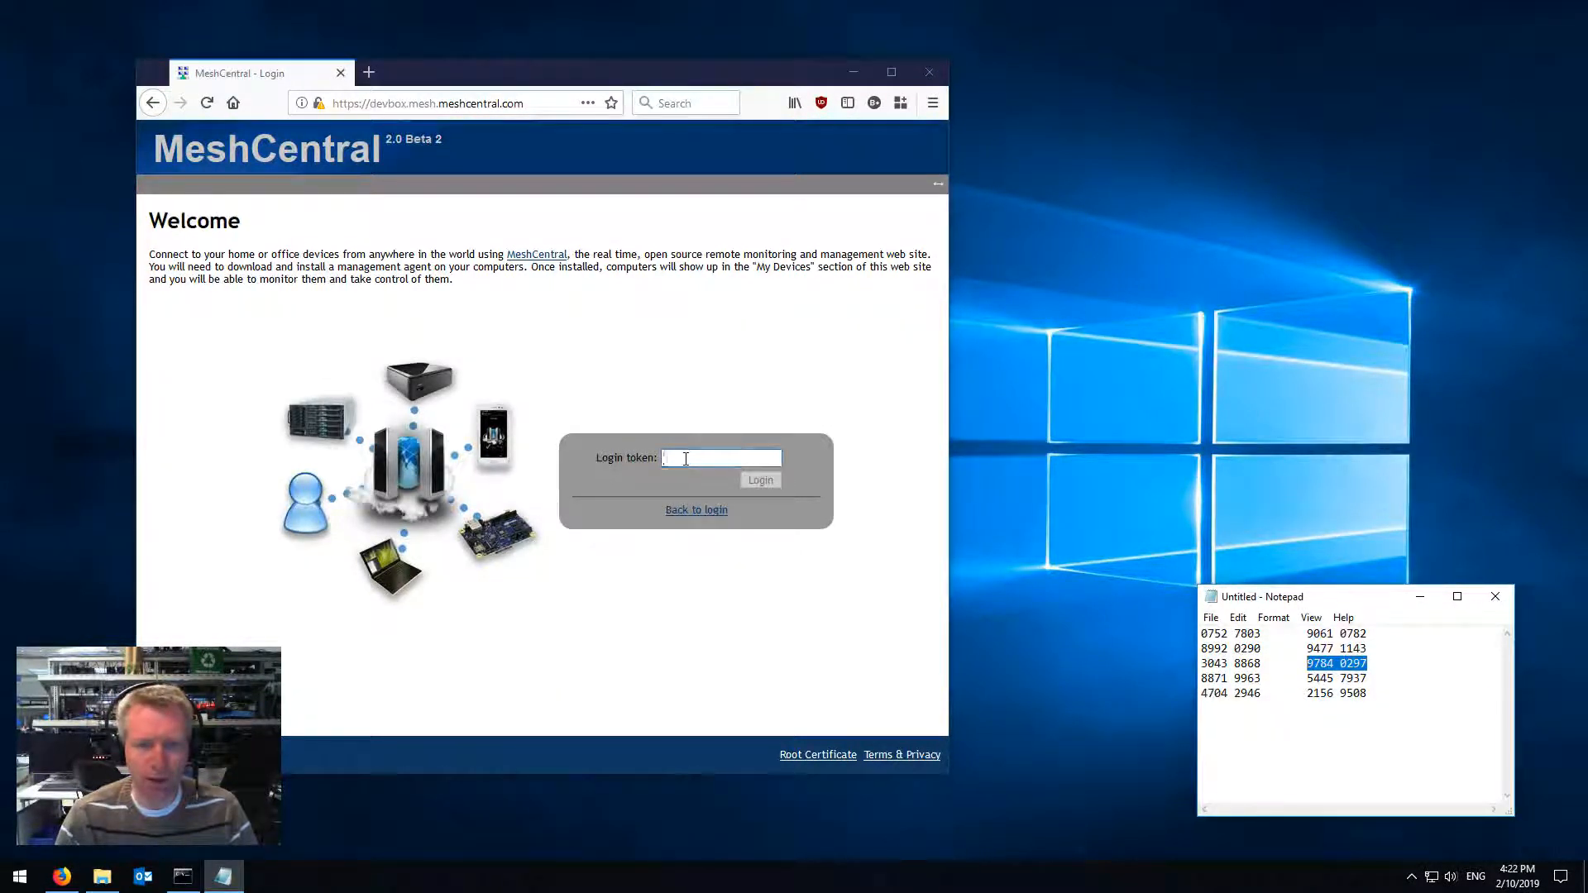
key(ctrl+v)
click(760, 481)
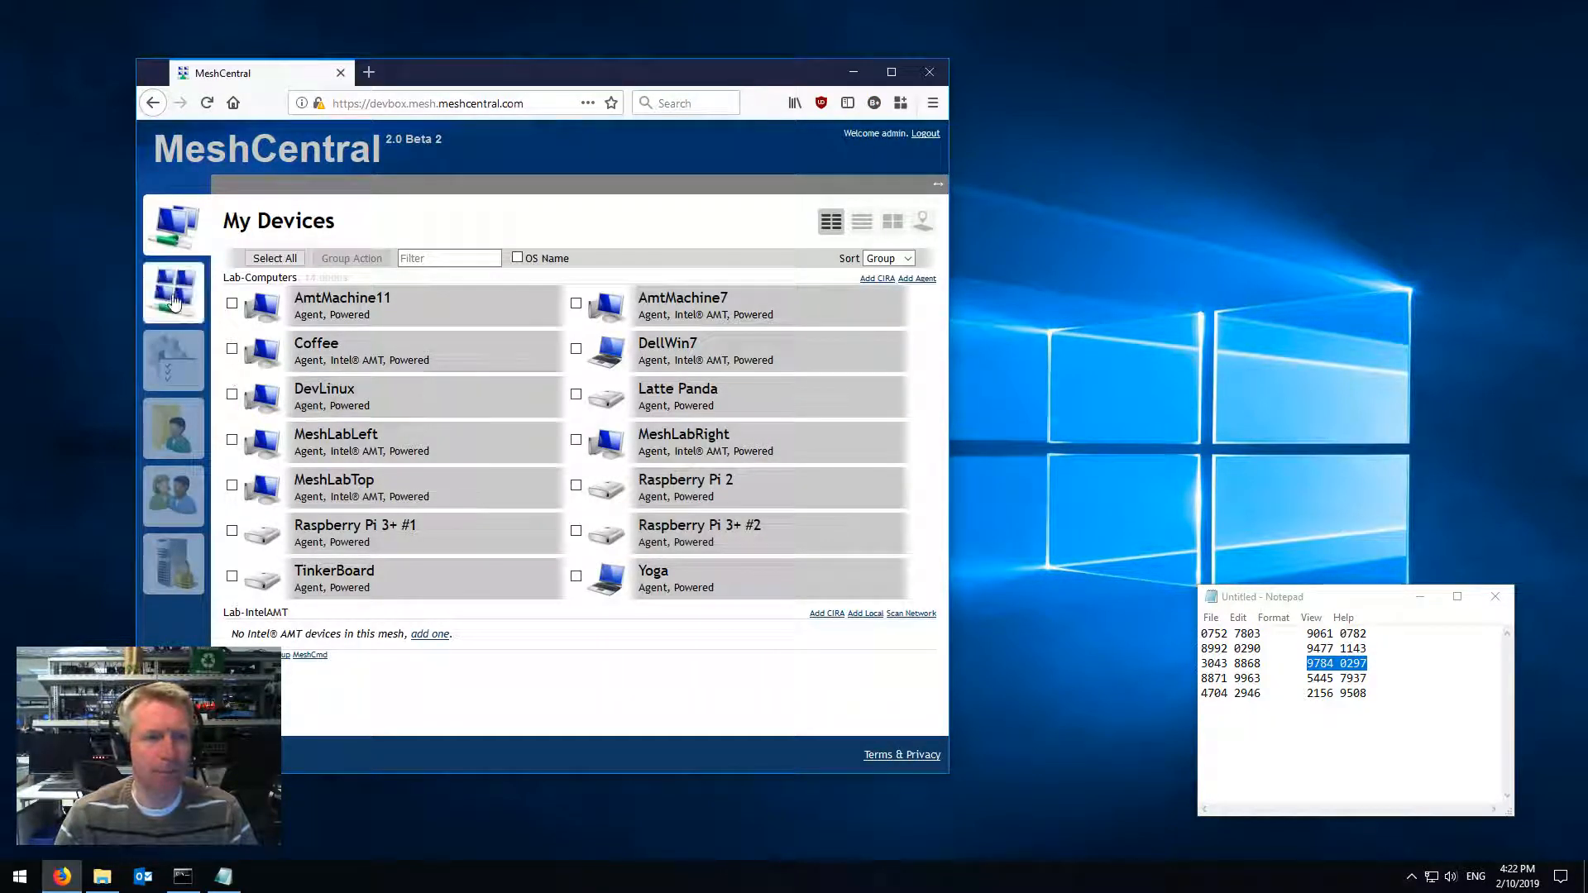
click(174, 294)
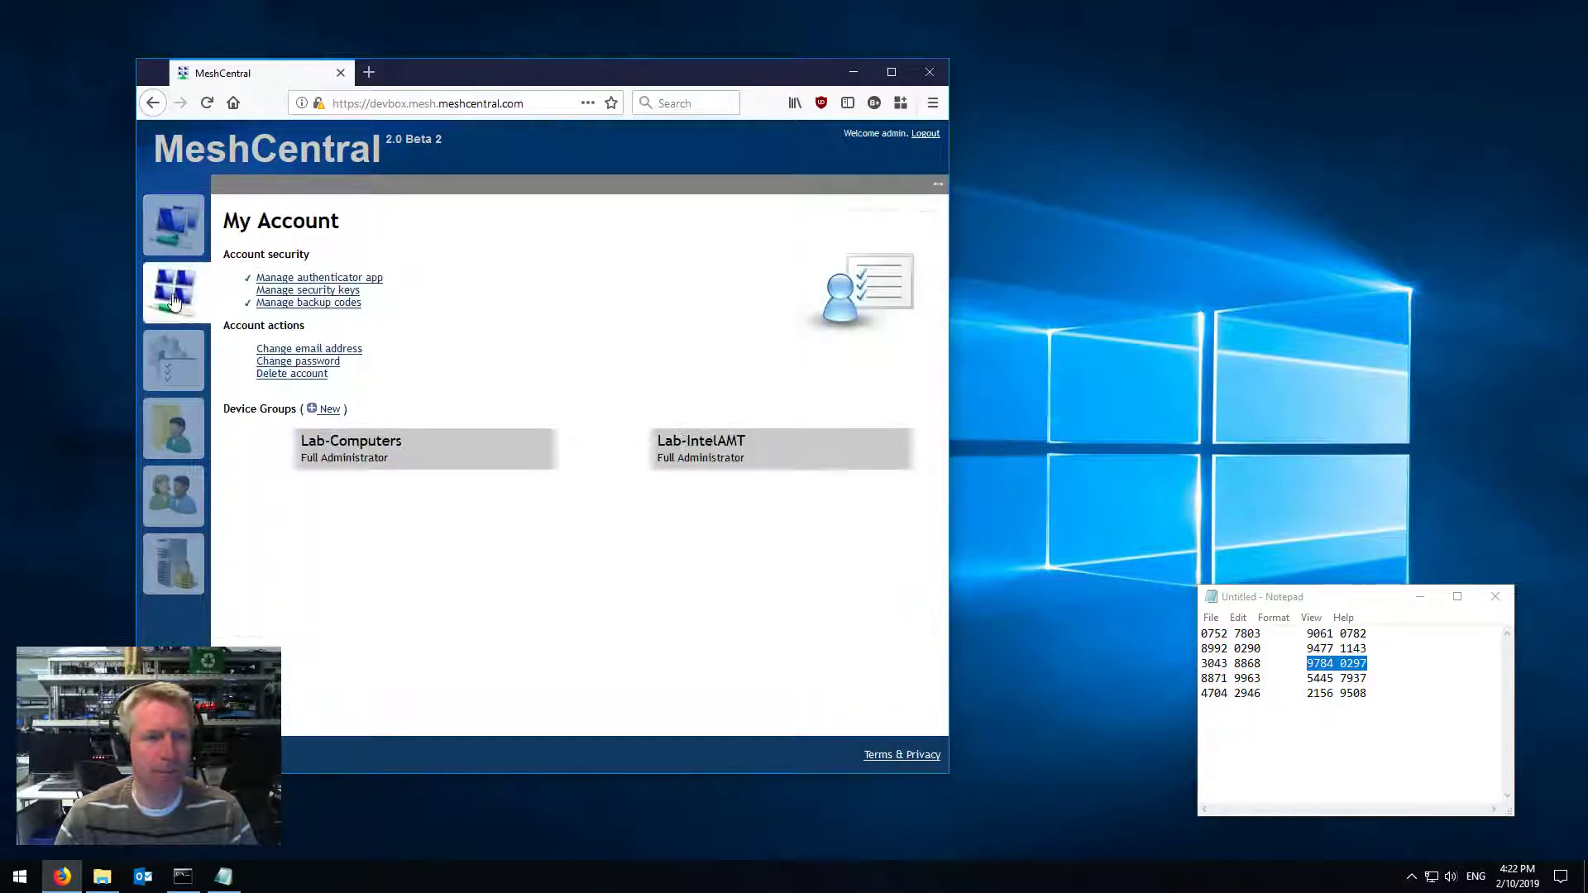
click(326, 305)
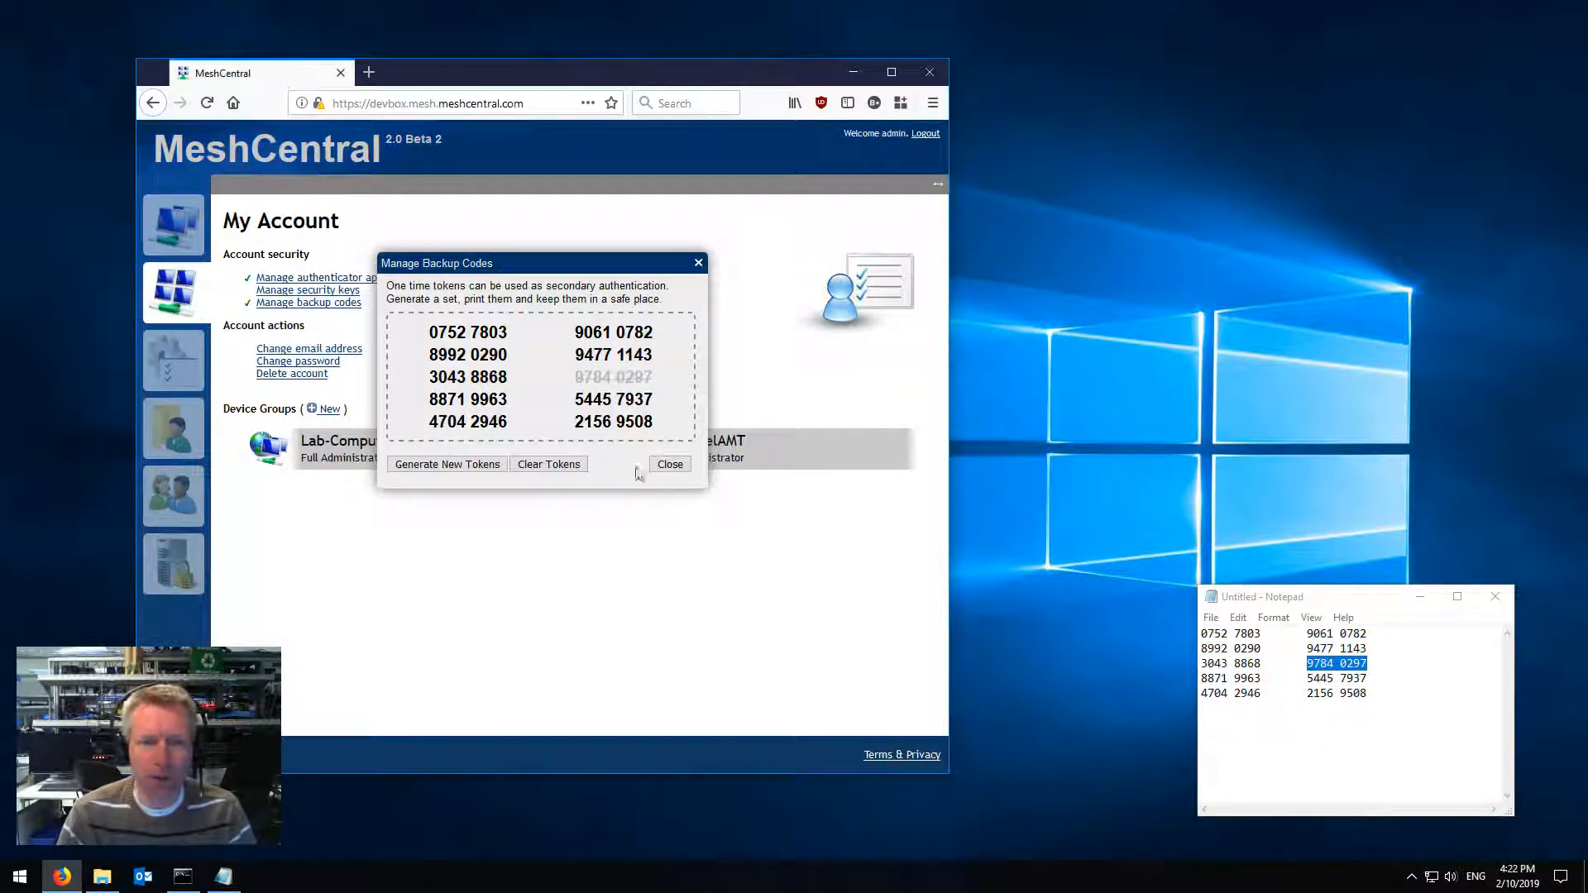
click(670, 464)
click(926, 132)
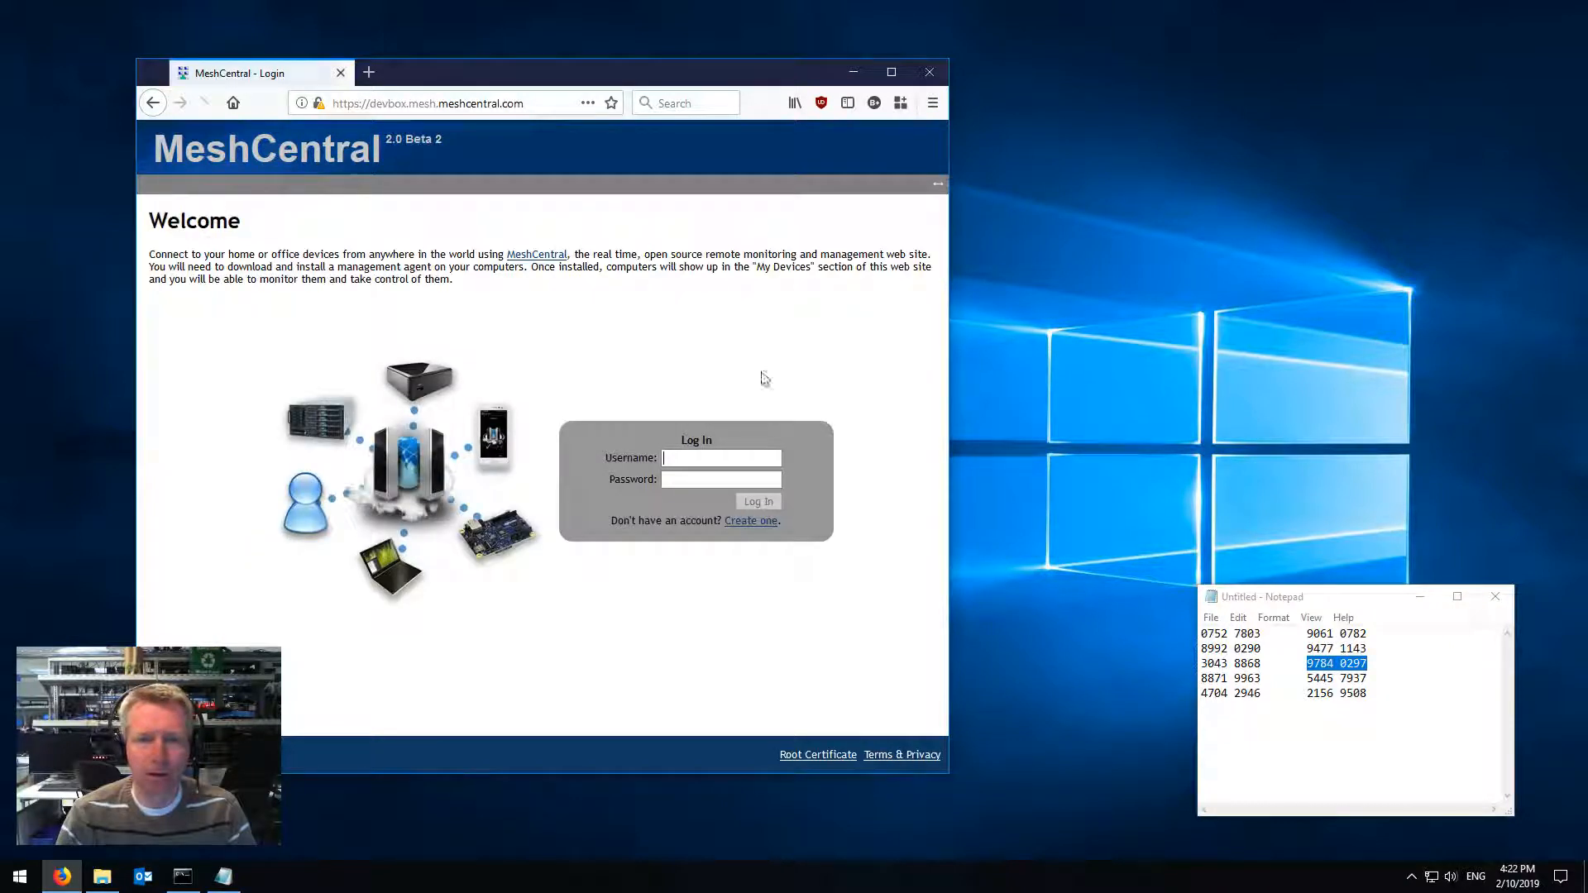
text(admin)
key(Tab)
text(a)
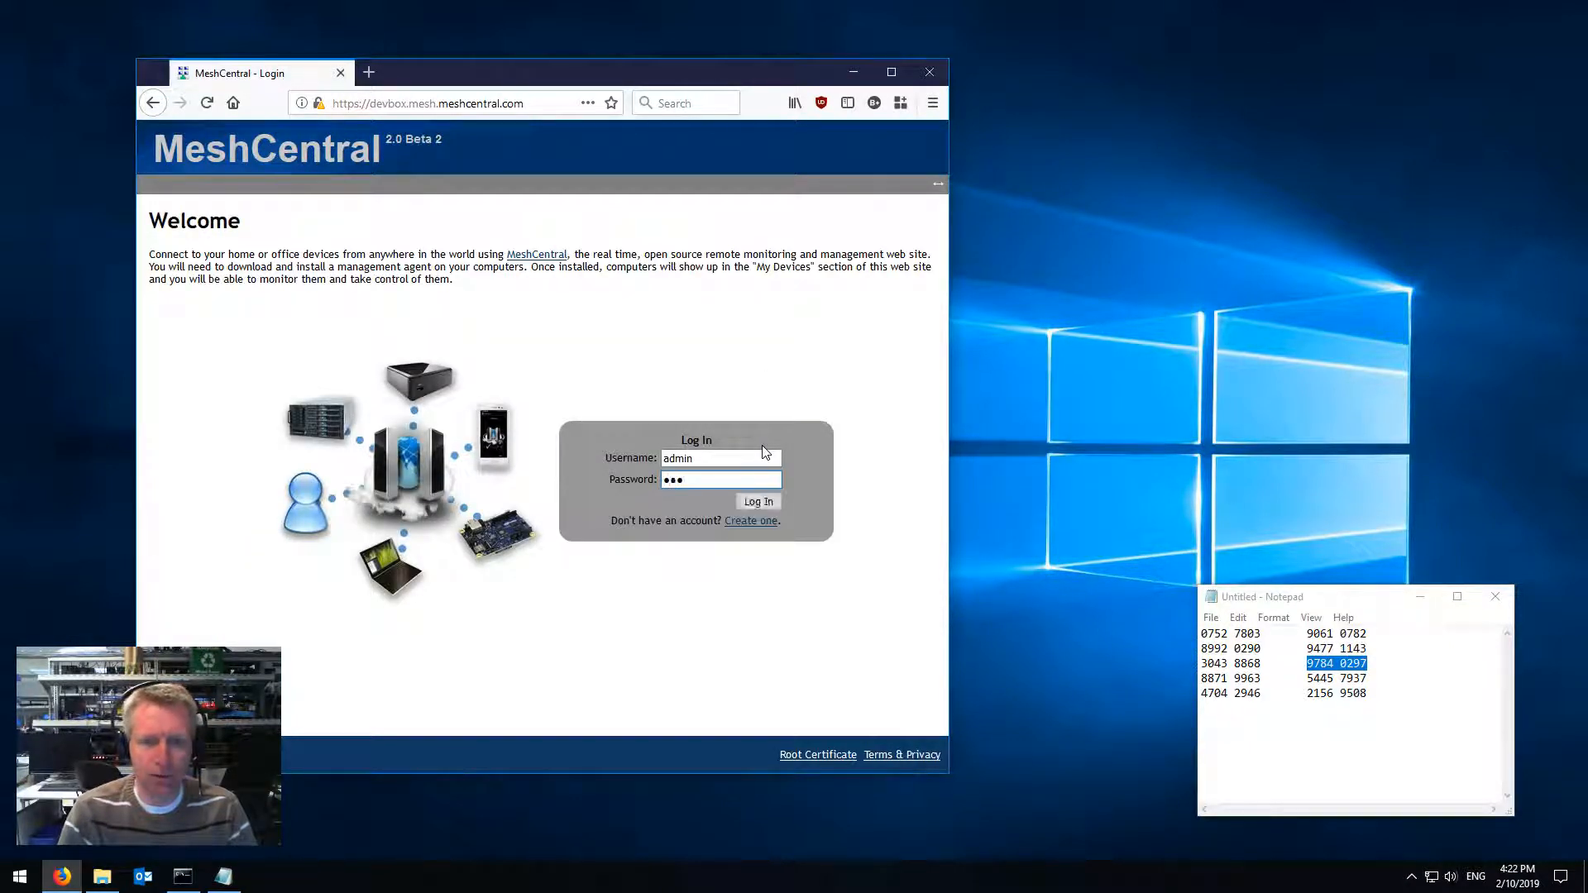
text(•••)
key(Return)
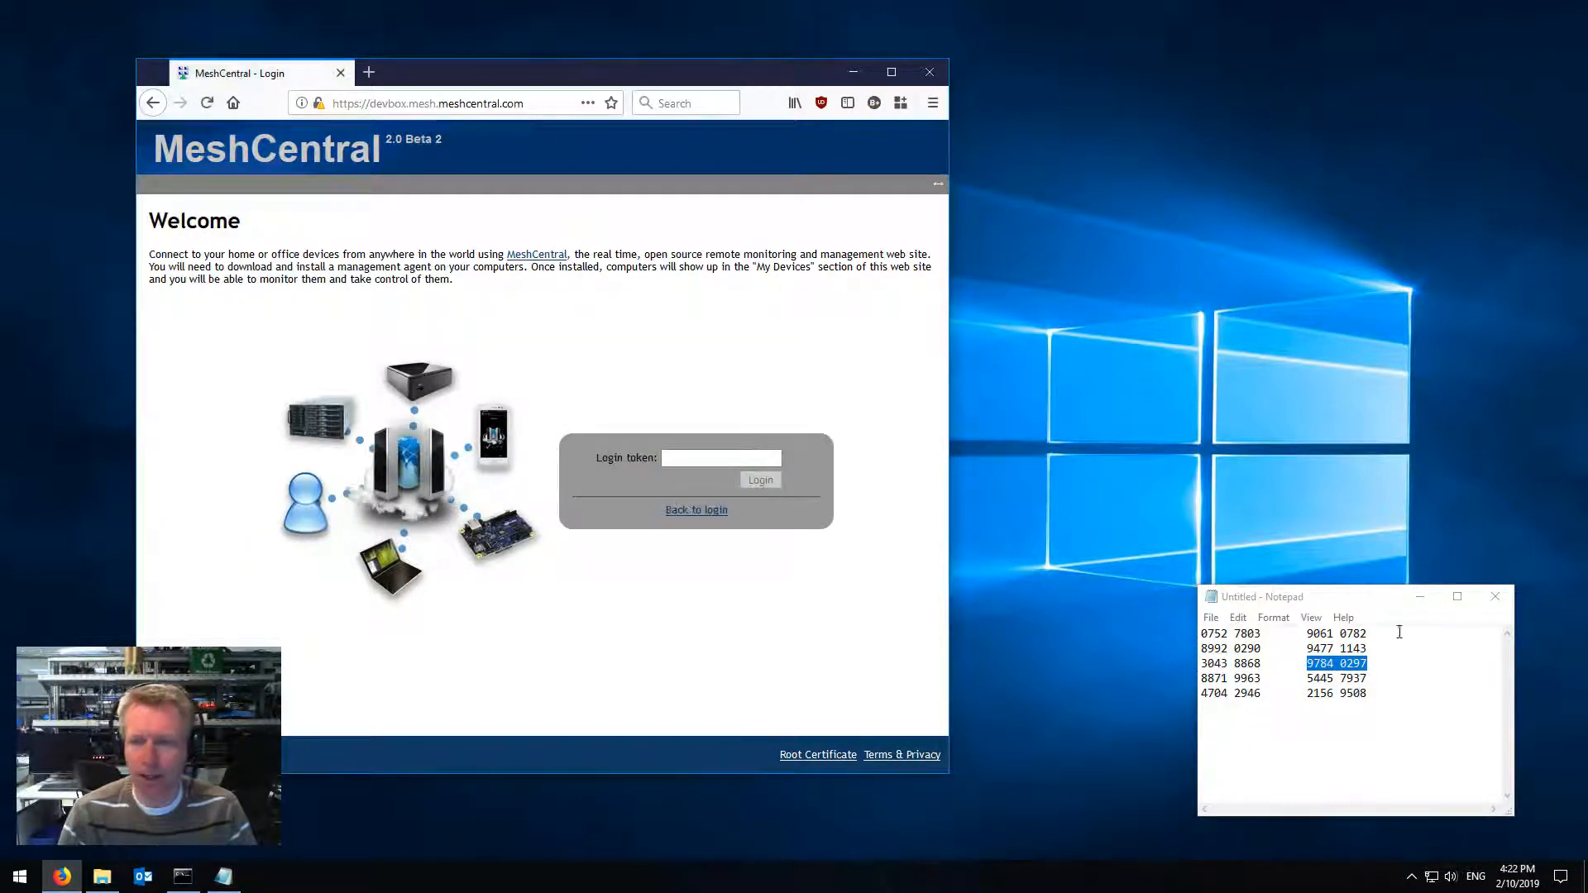
drag(1381, 662, 1309, 664)
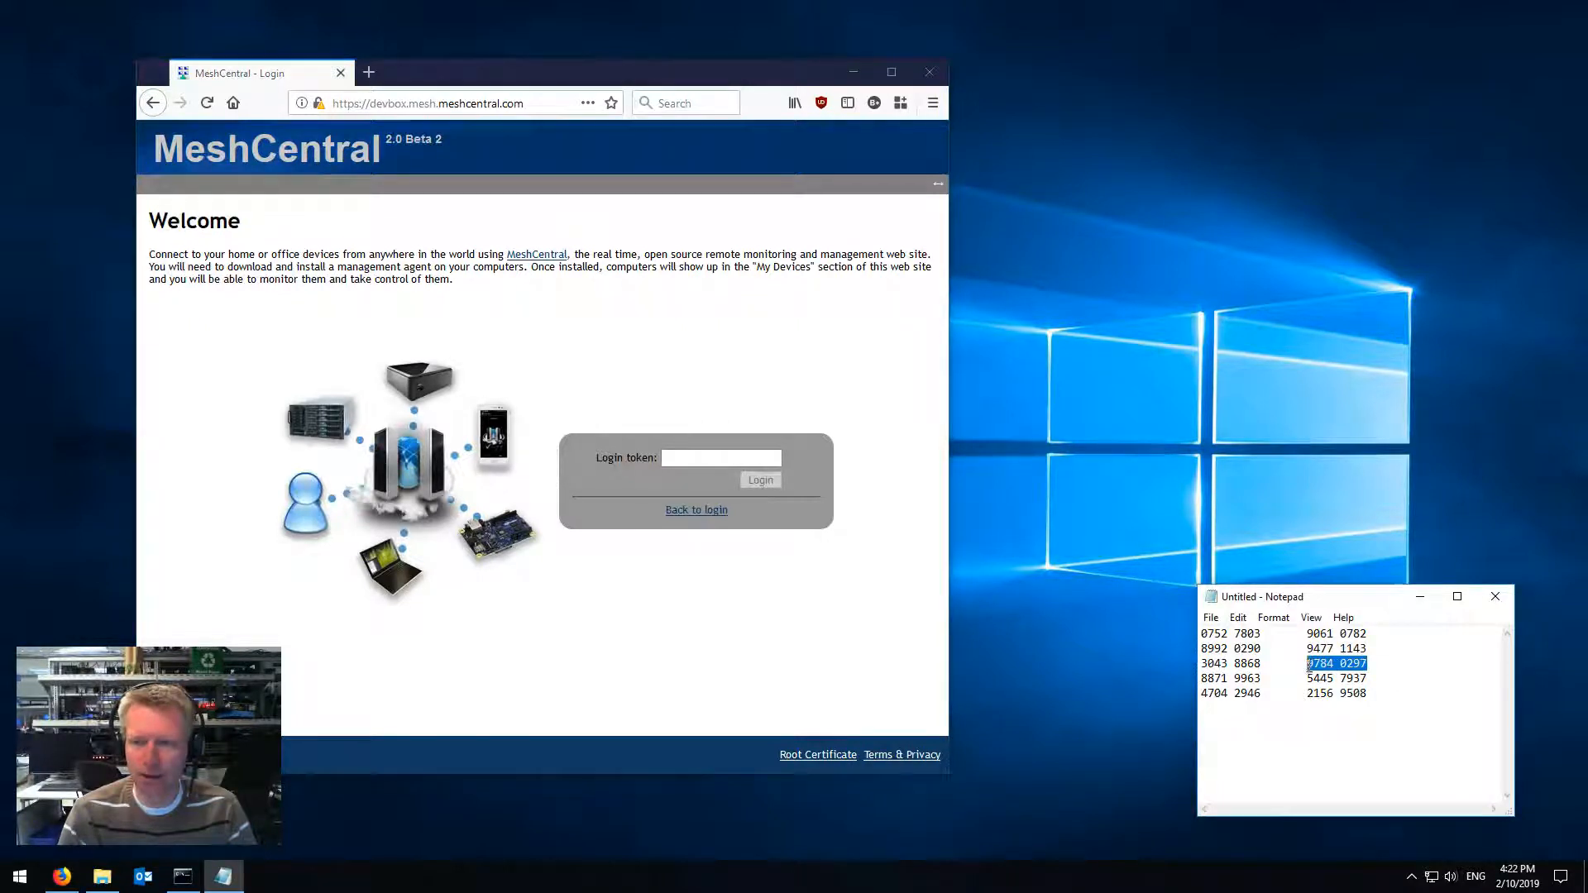
click(695, 457)
key(ctrl+v)
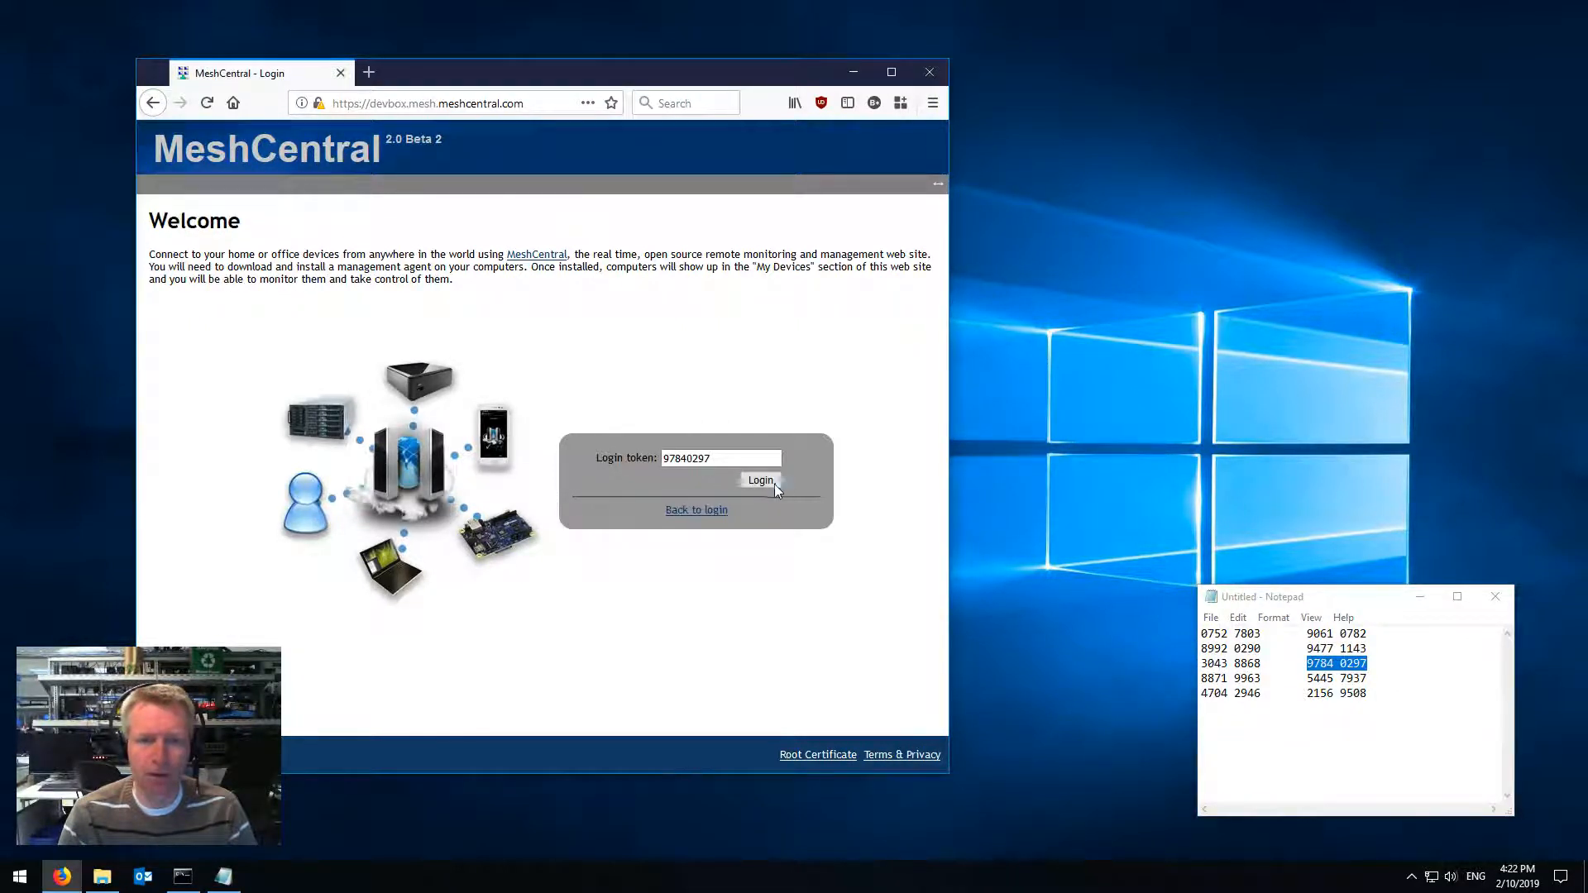
click(773, 483)
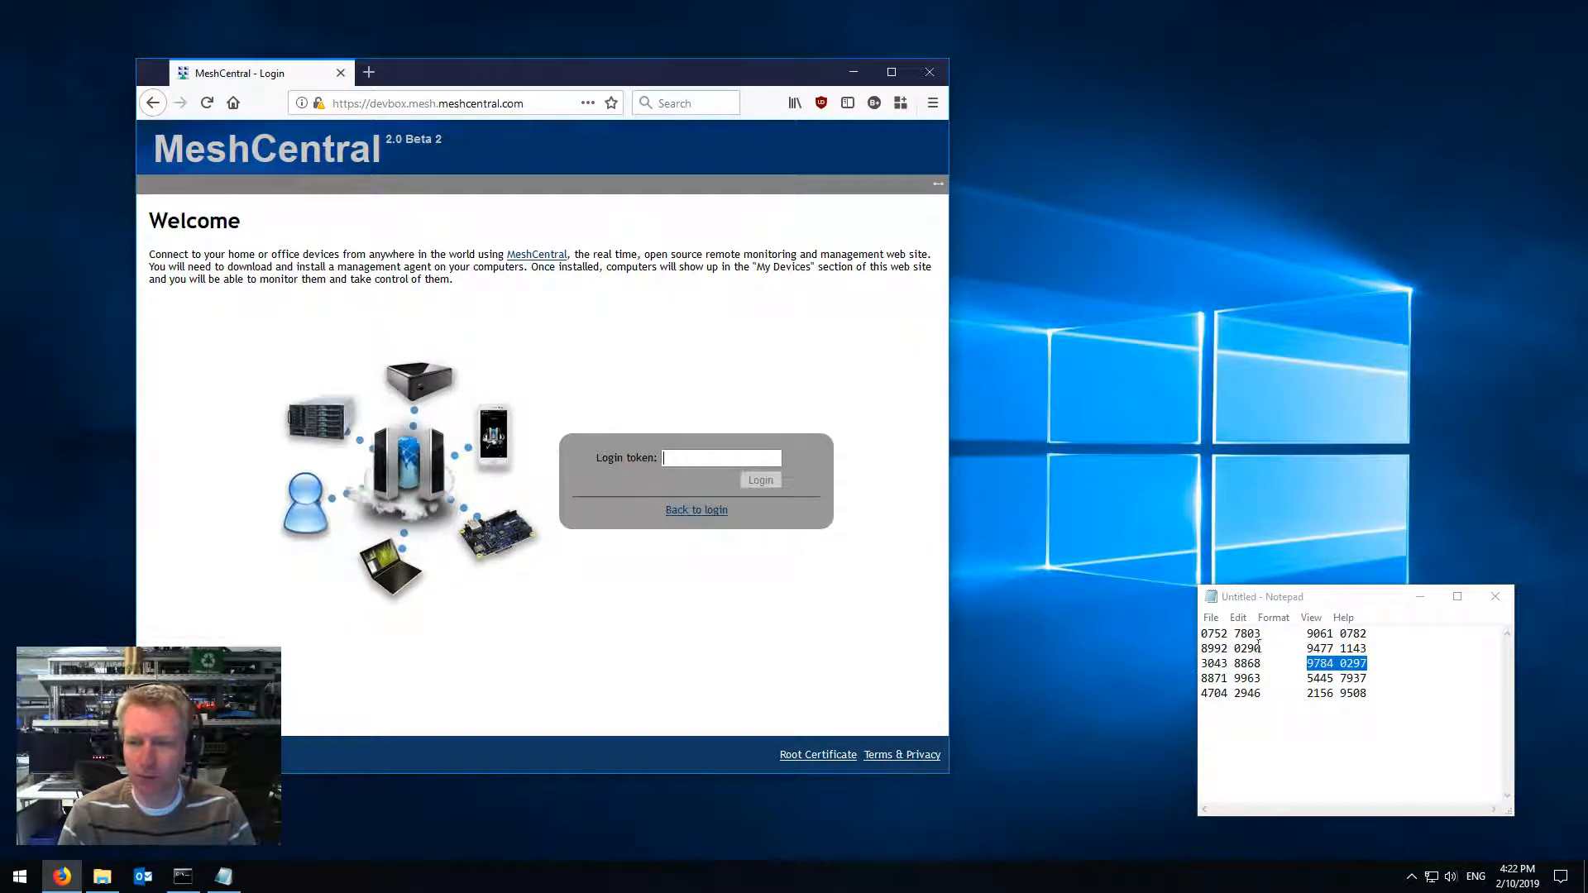
drag(1262, 649, 1194, 654)
click(733, 461)
key(ctrl+v)
click(761, 480)
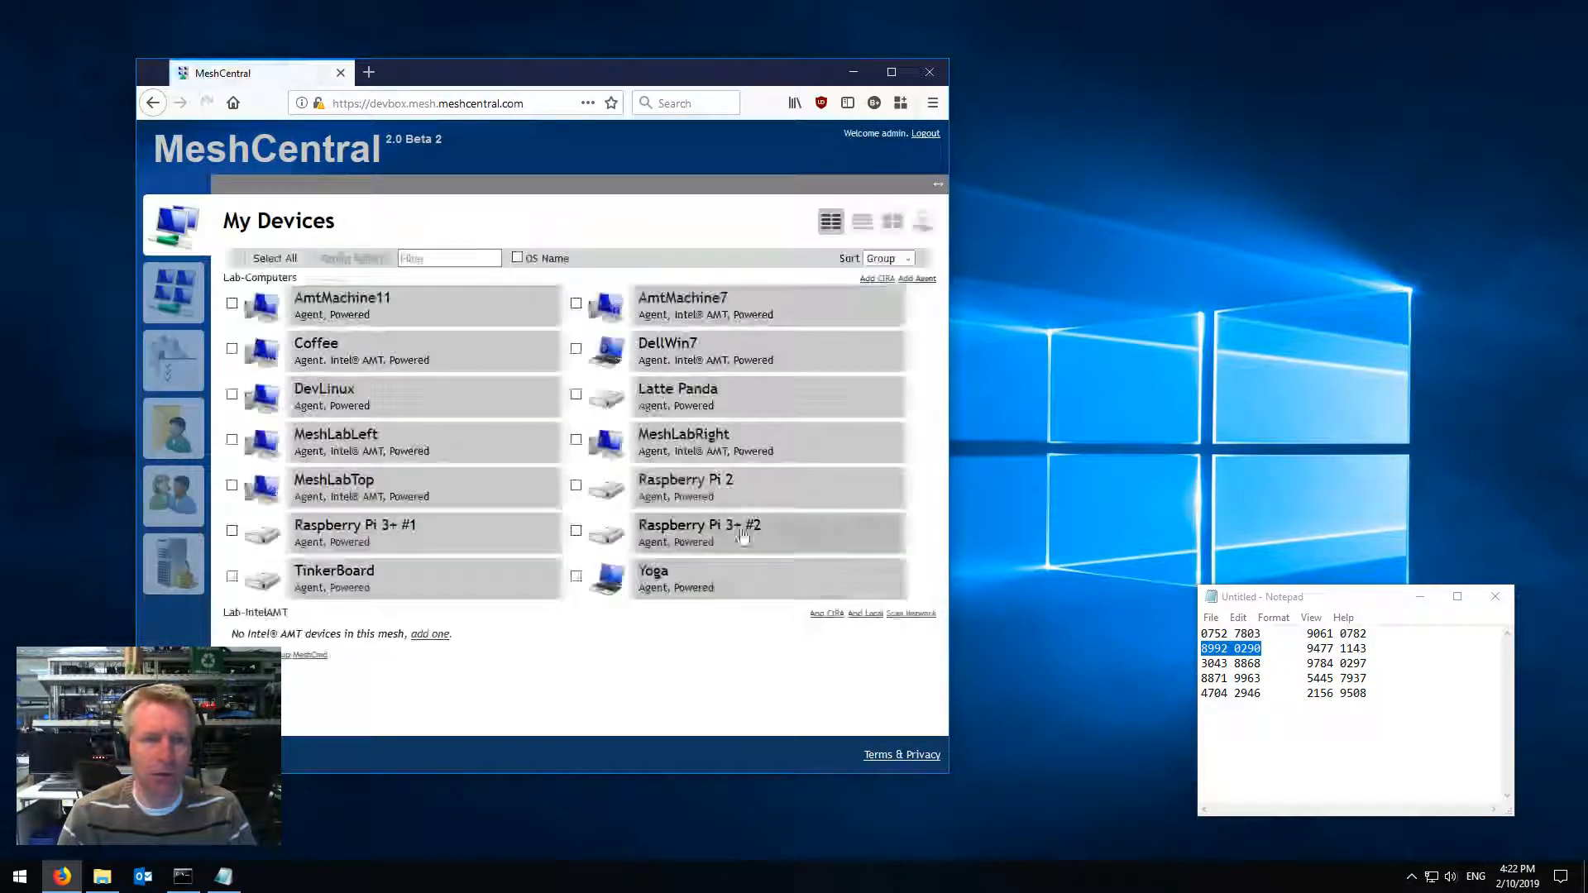
- Generate a new set of ten backup codes in Manage backup codes and select them
click(173, 291)
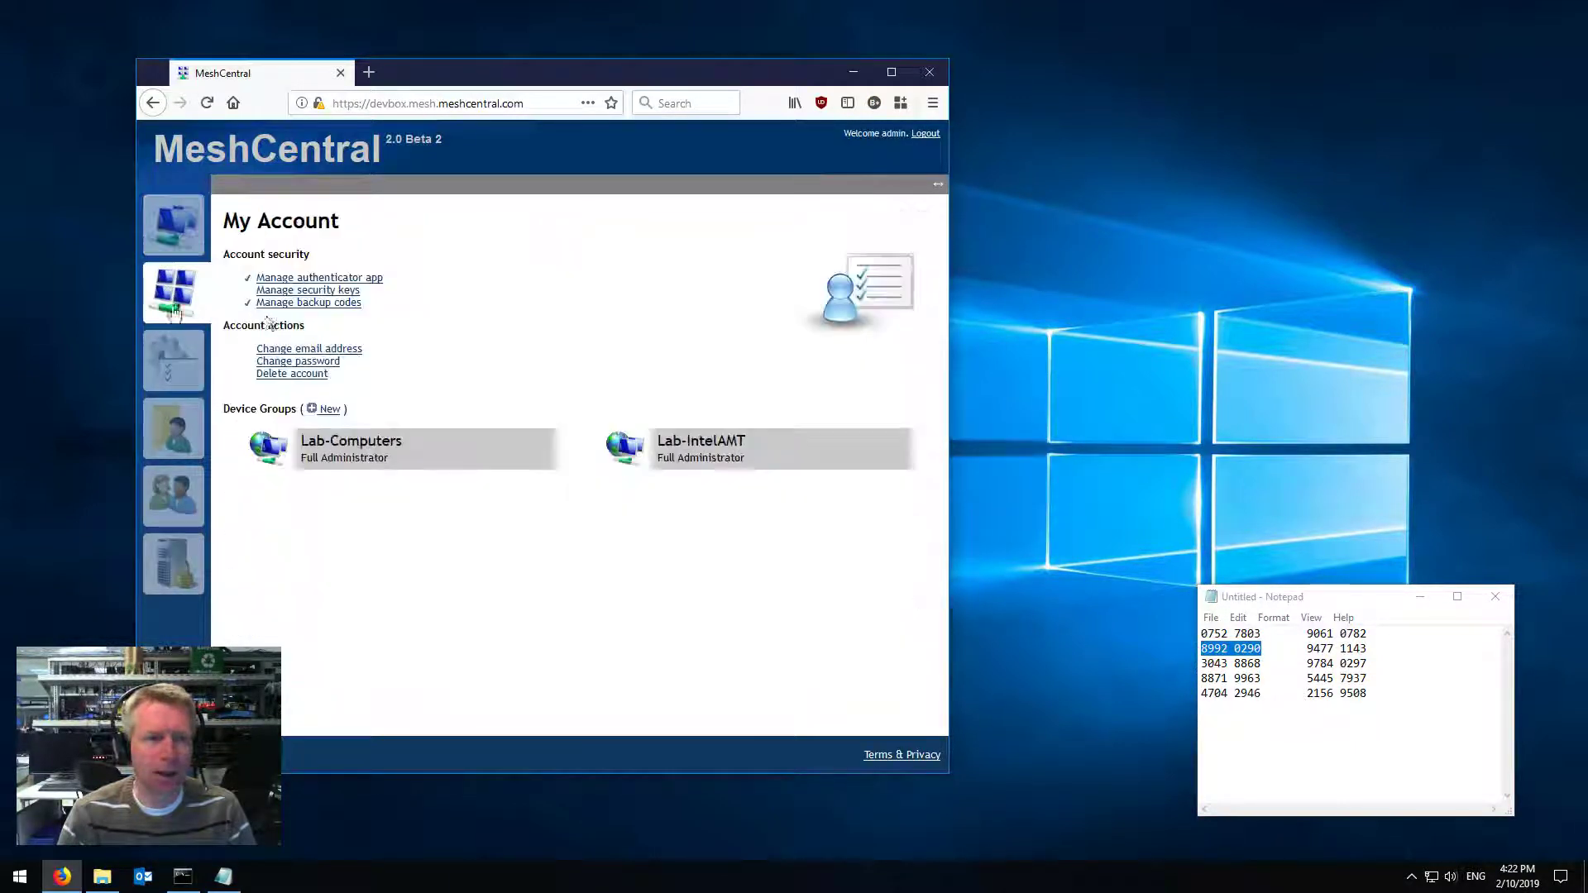
click(307, 303)
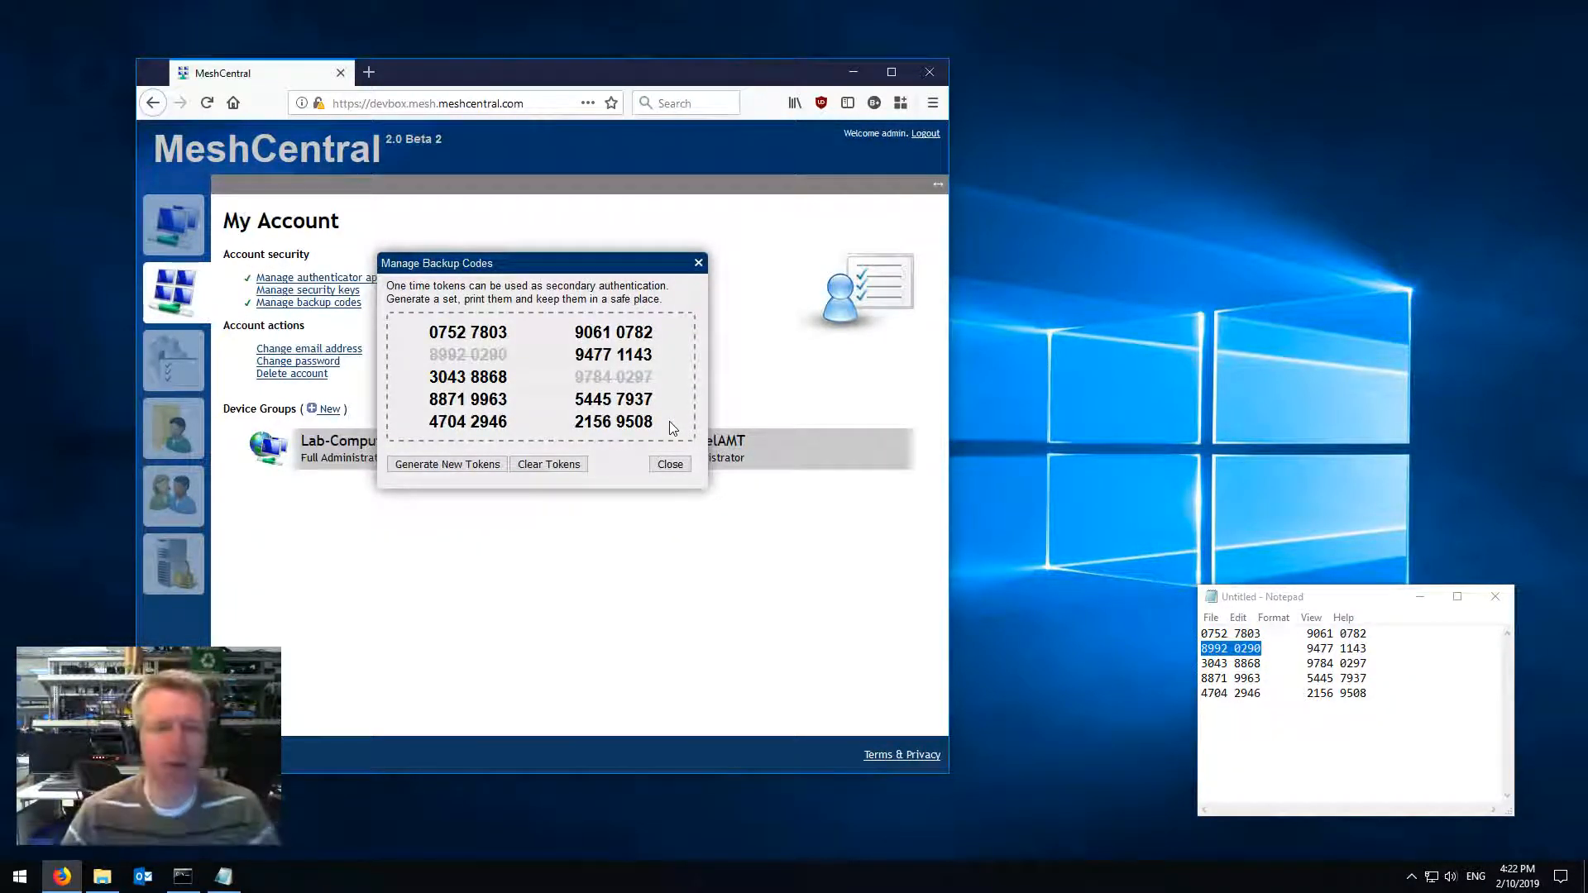
click(444, 464)
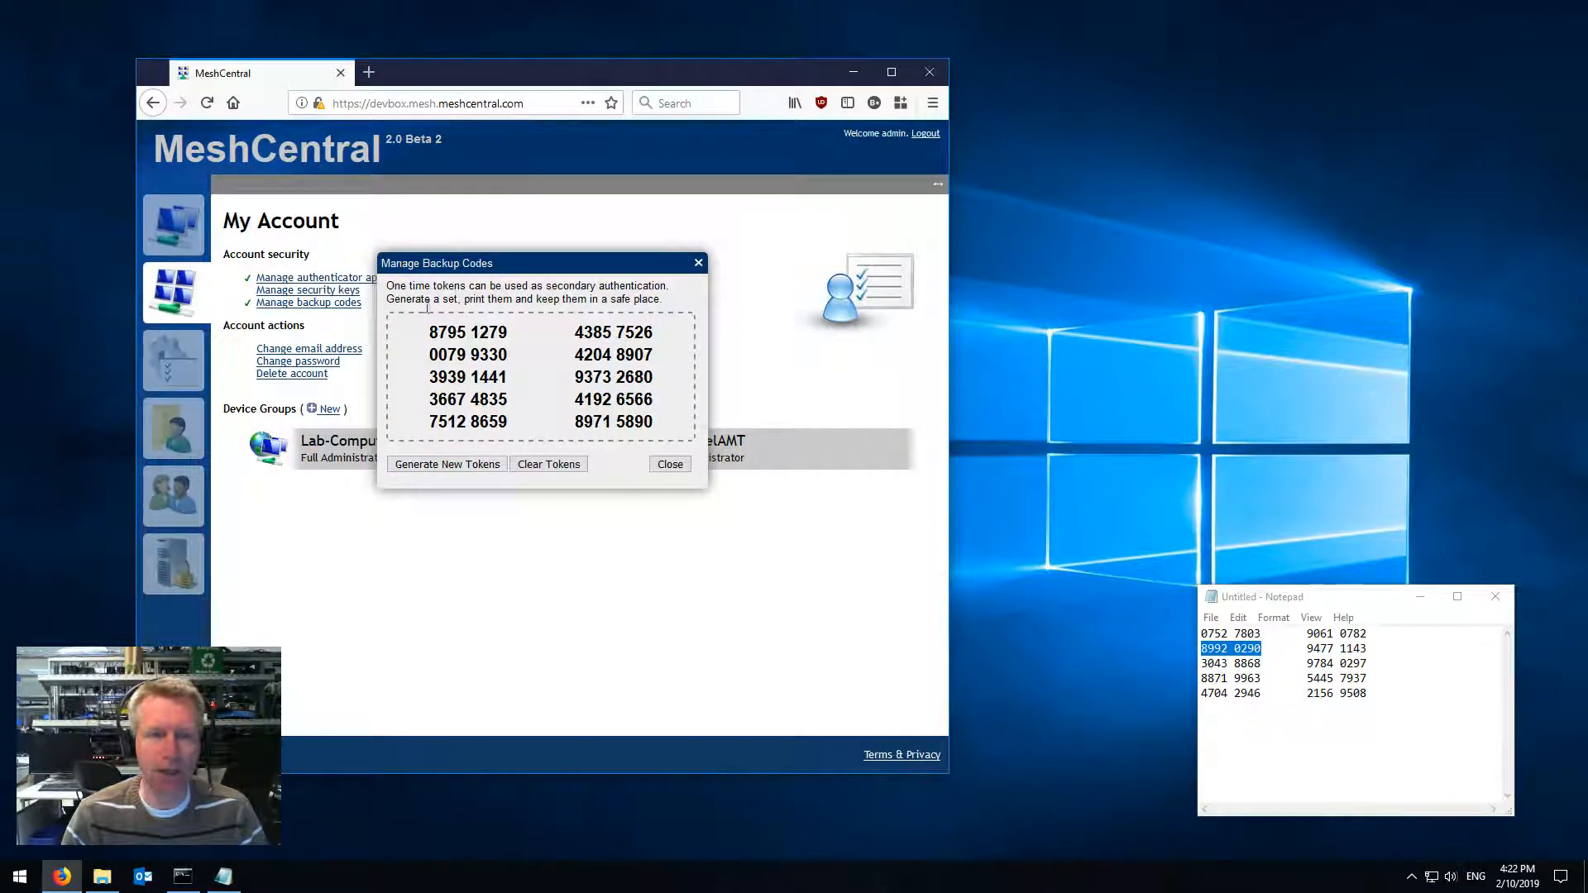
drag(427, 321, 667, 424)
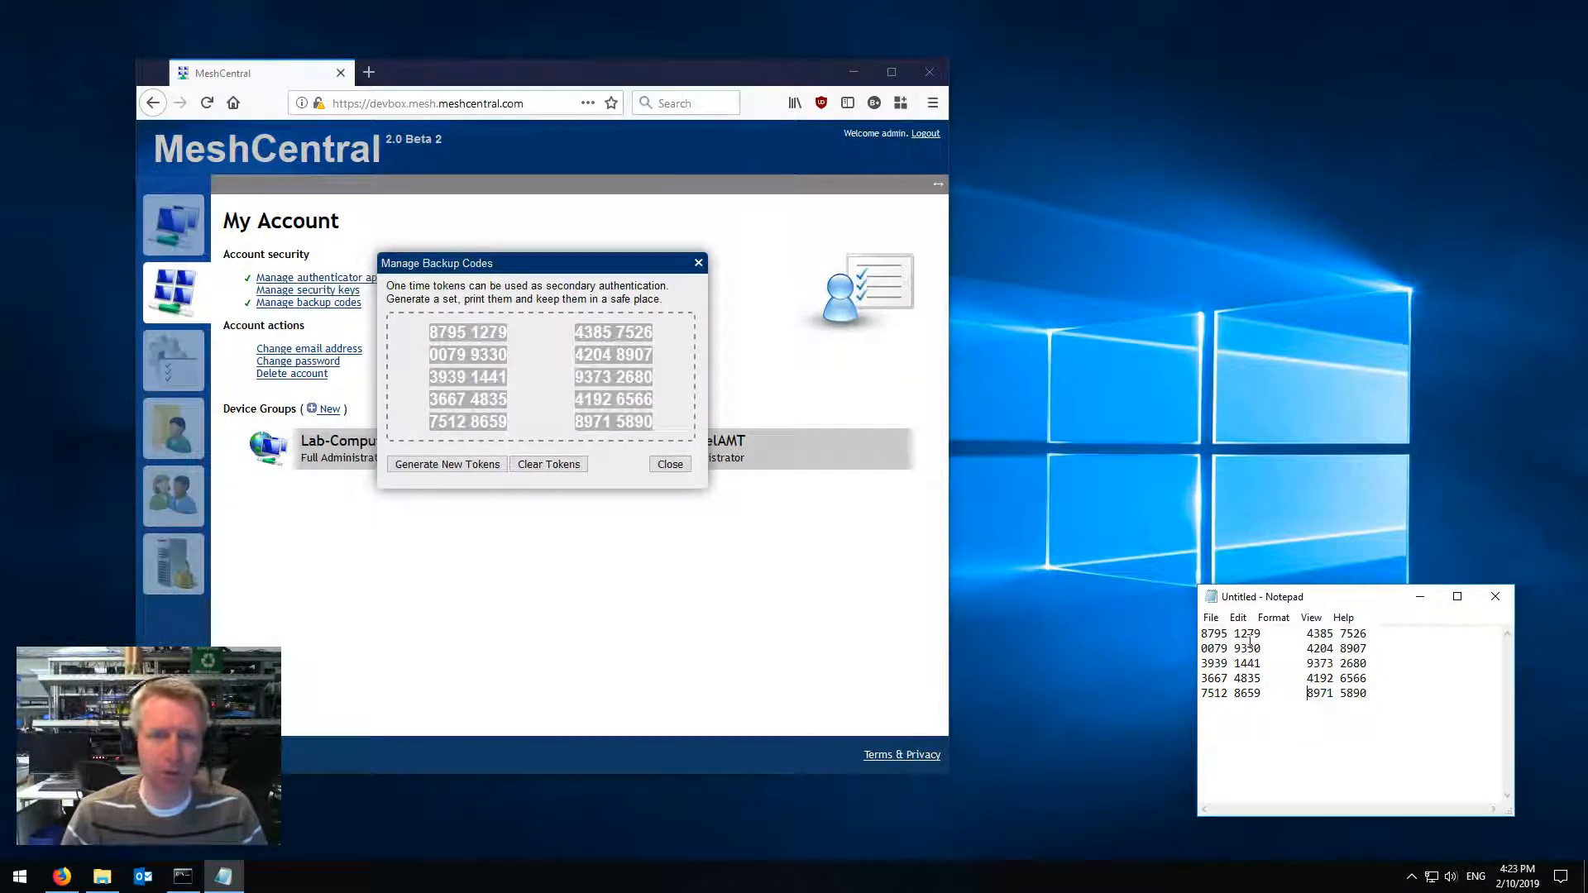
- Clear all active tokens, generate another fresh set, and close the window
click(548, 464)
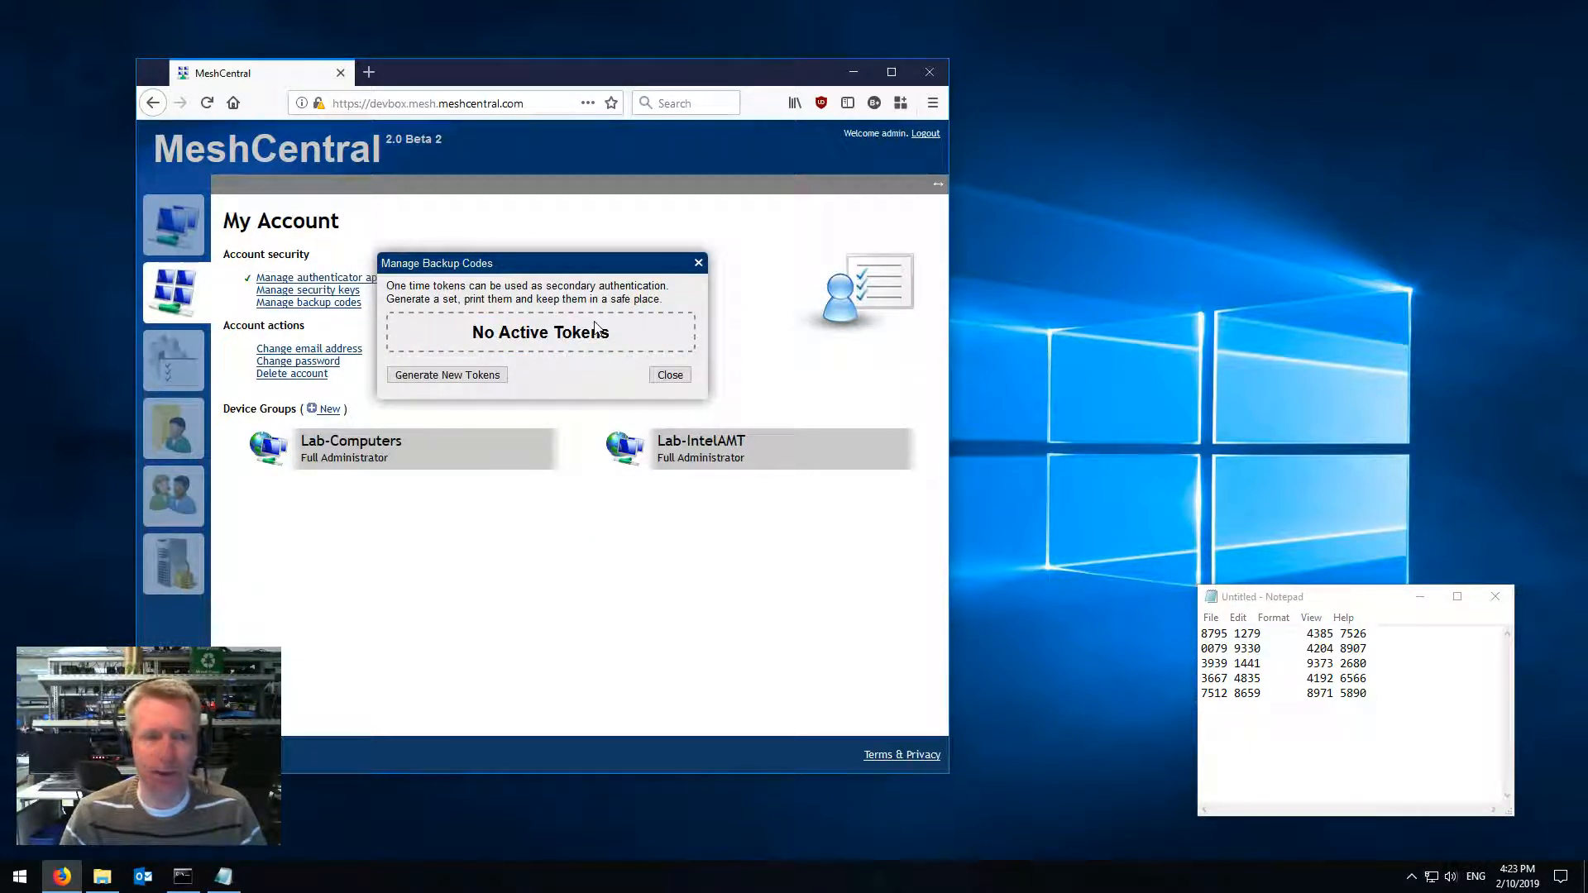
click(447, 374)
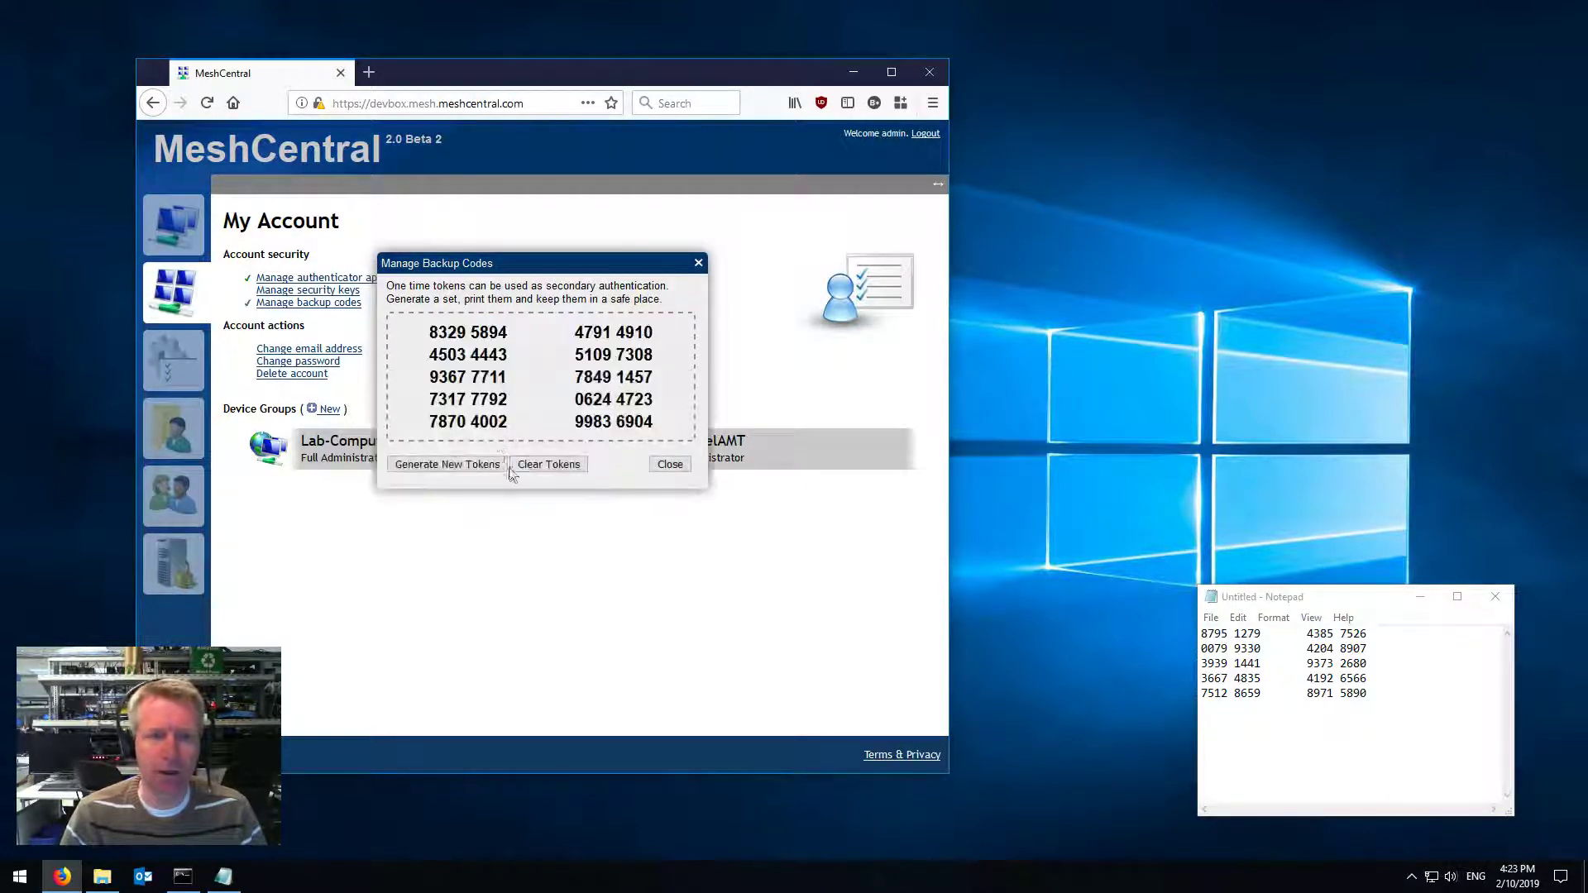
click(684, 468)
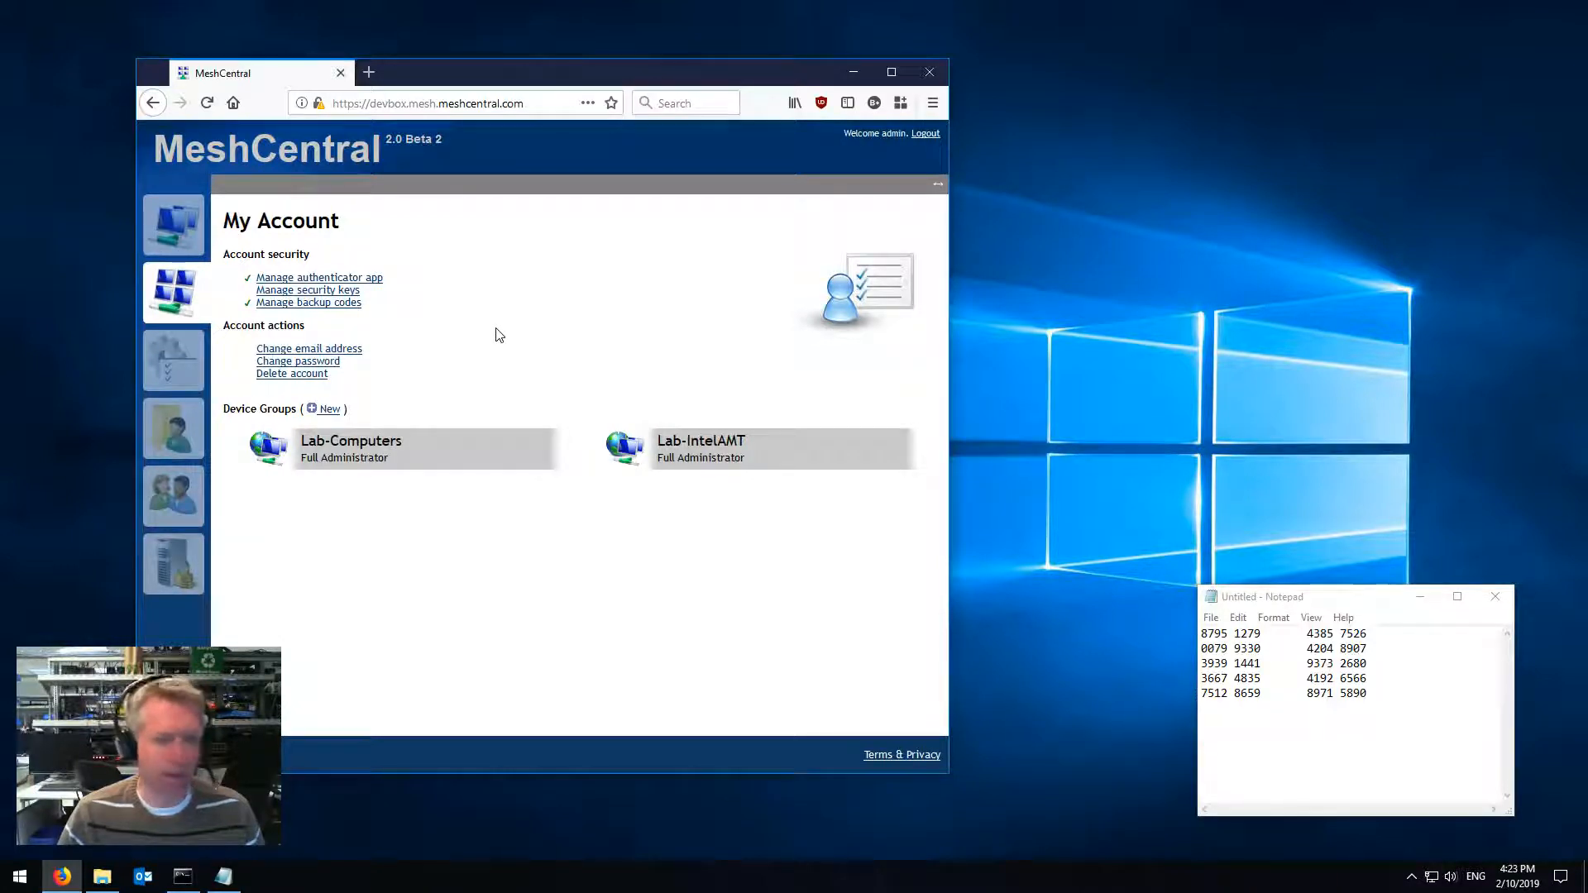
- Bring up the Manage Security Keys window, which shows no keys configured yet
click(323, 292)
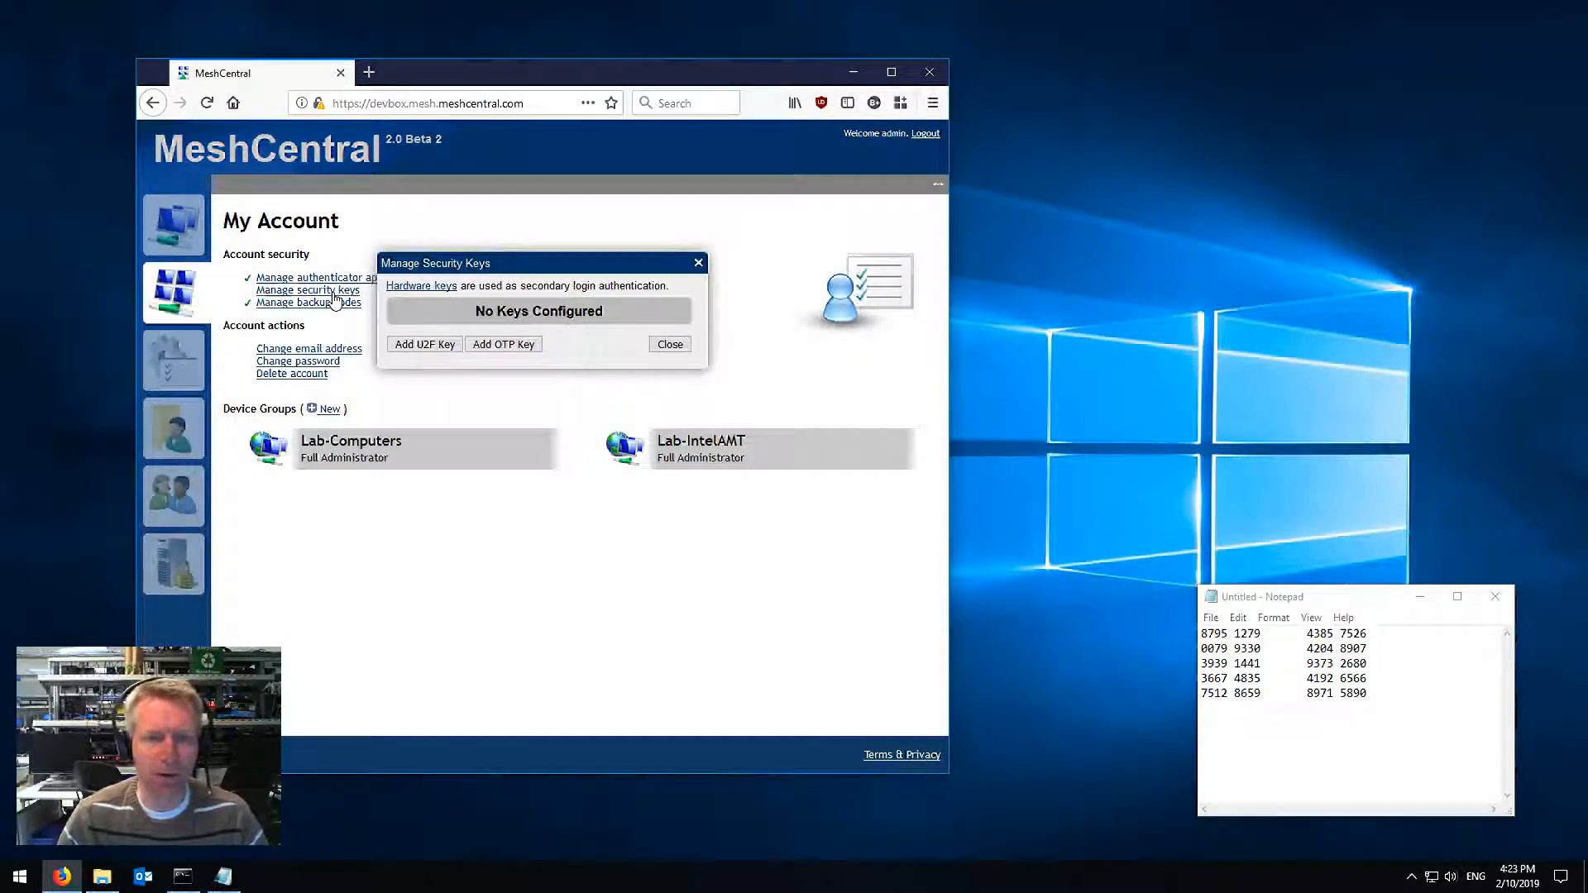
- Register a U2F hardware key named MyPersonalKey, then close the keys list
click(424, 345)
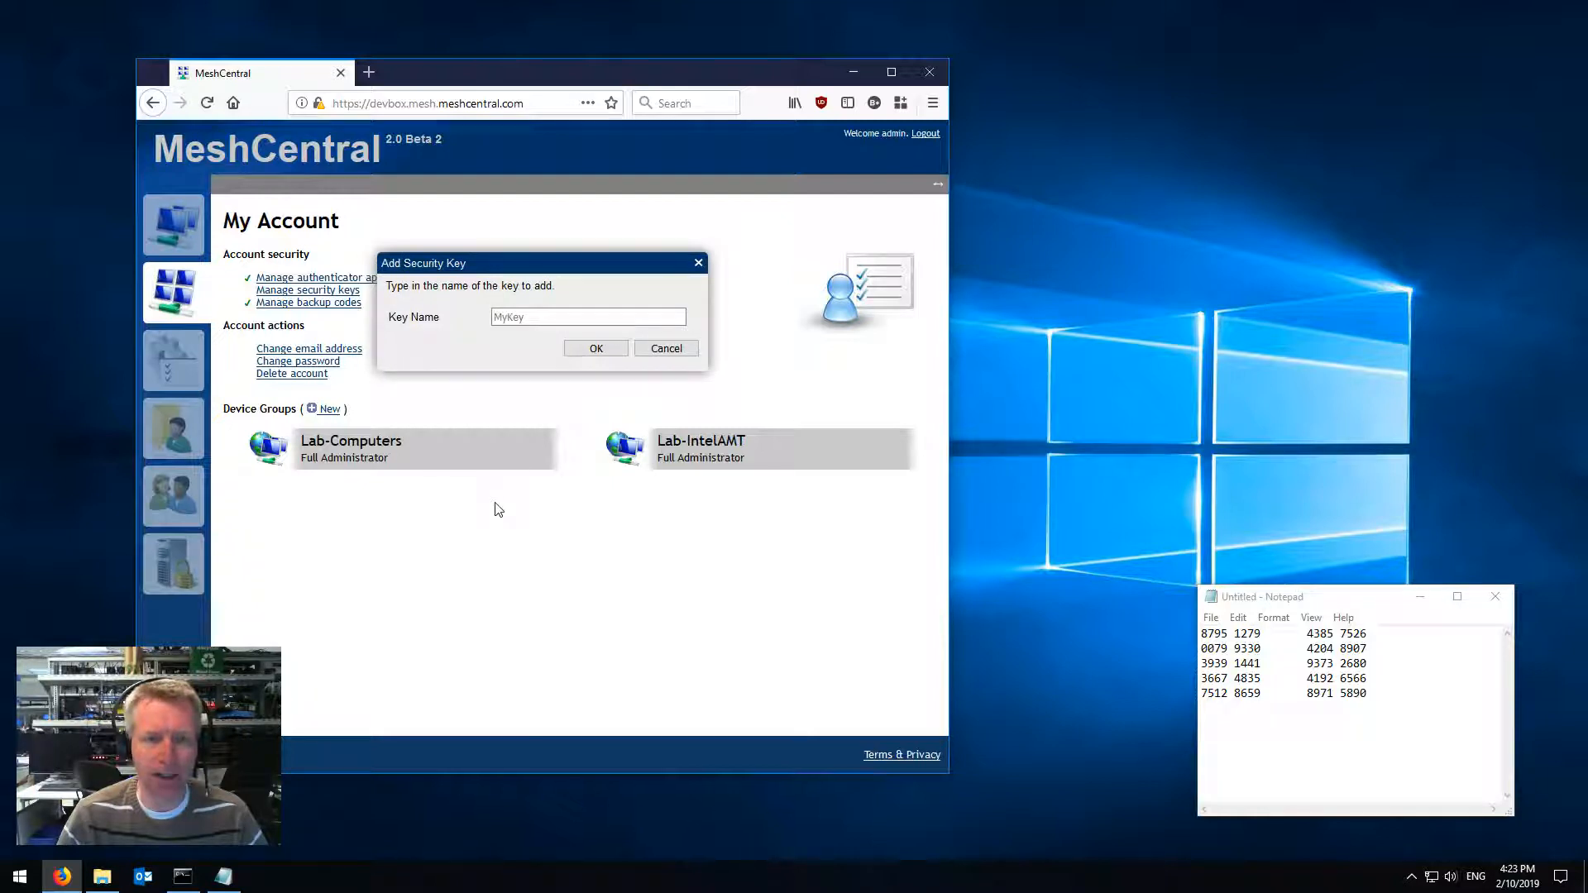
click(523, 320)
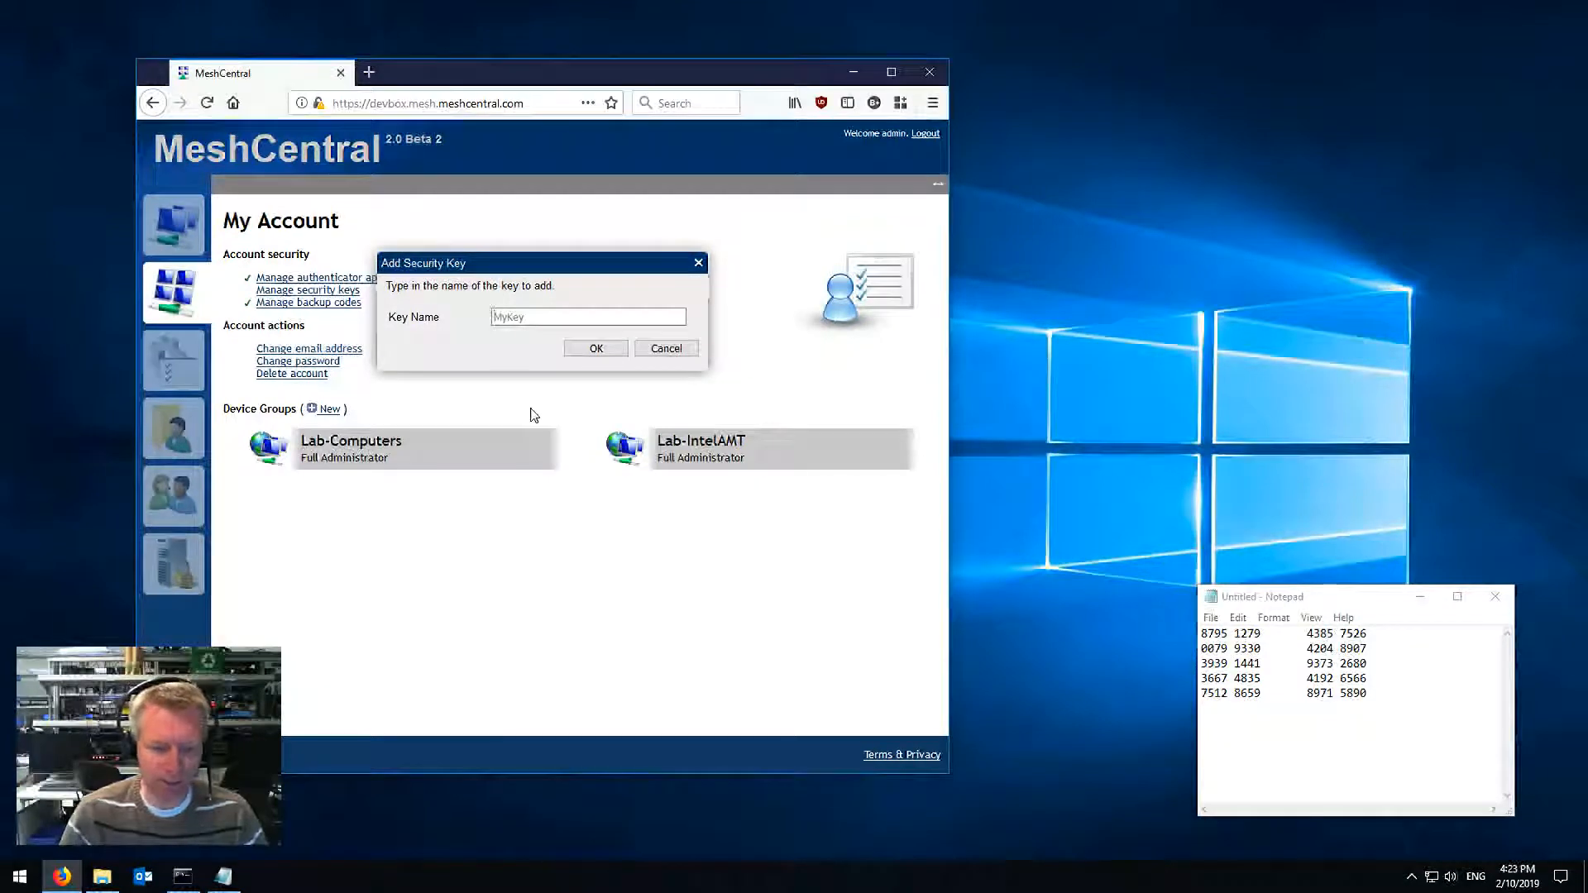
text(MyPersonal)
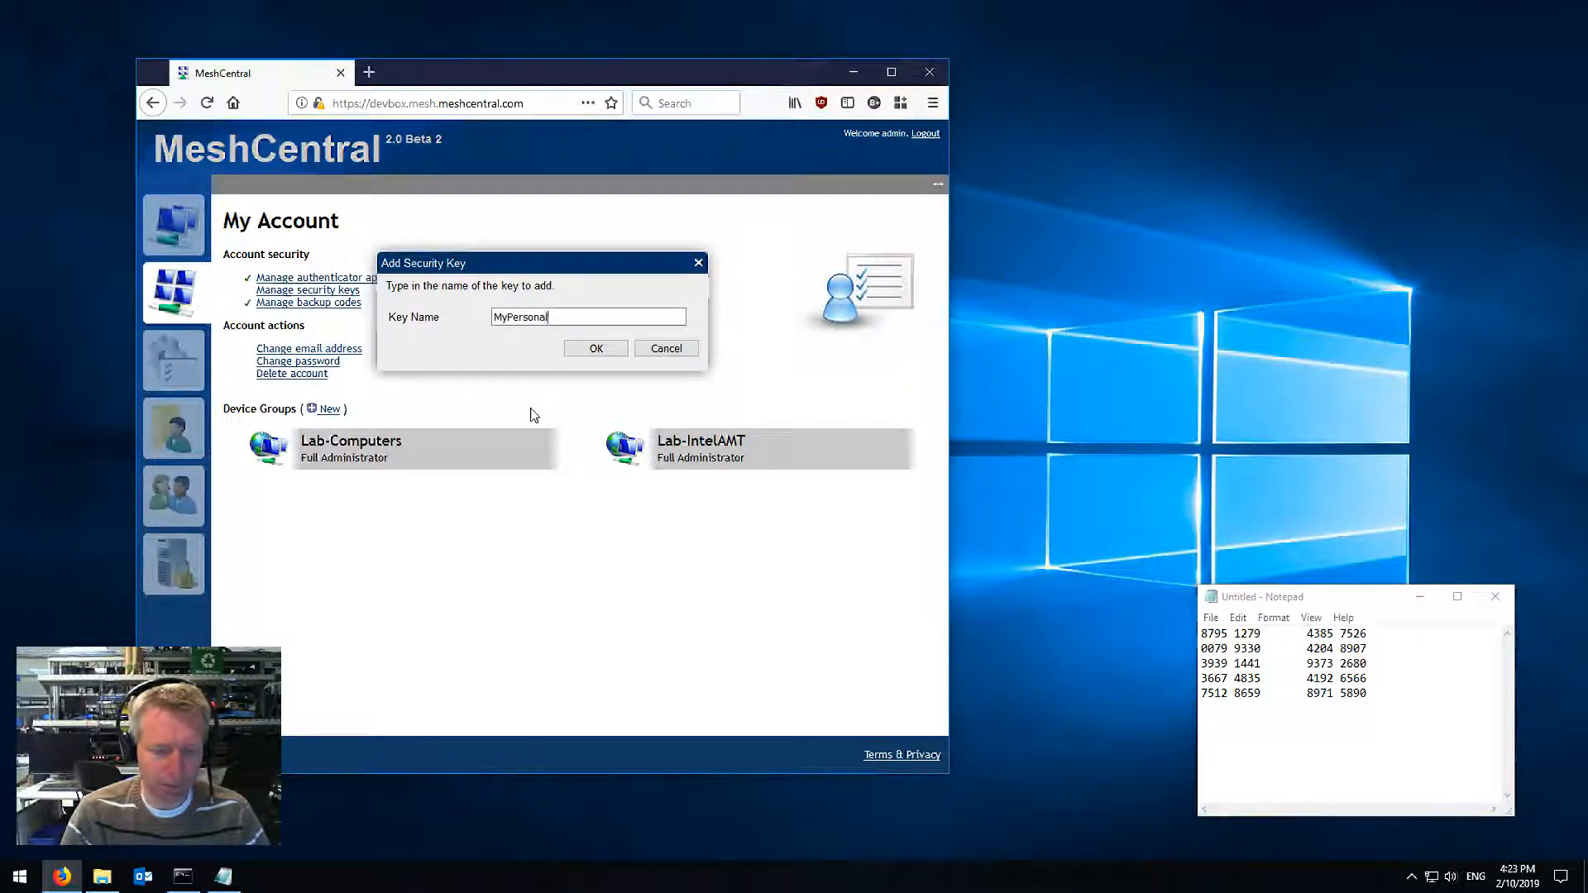
text(Key)
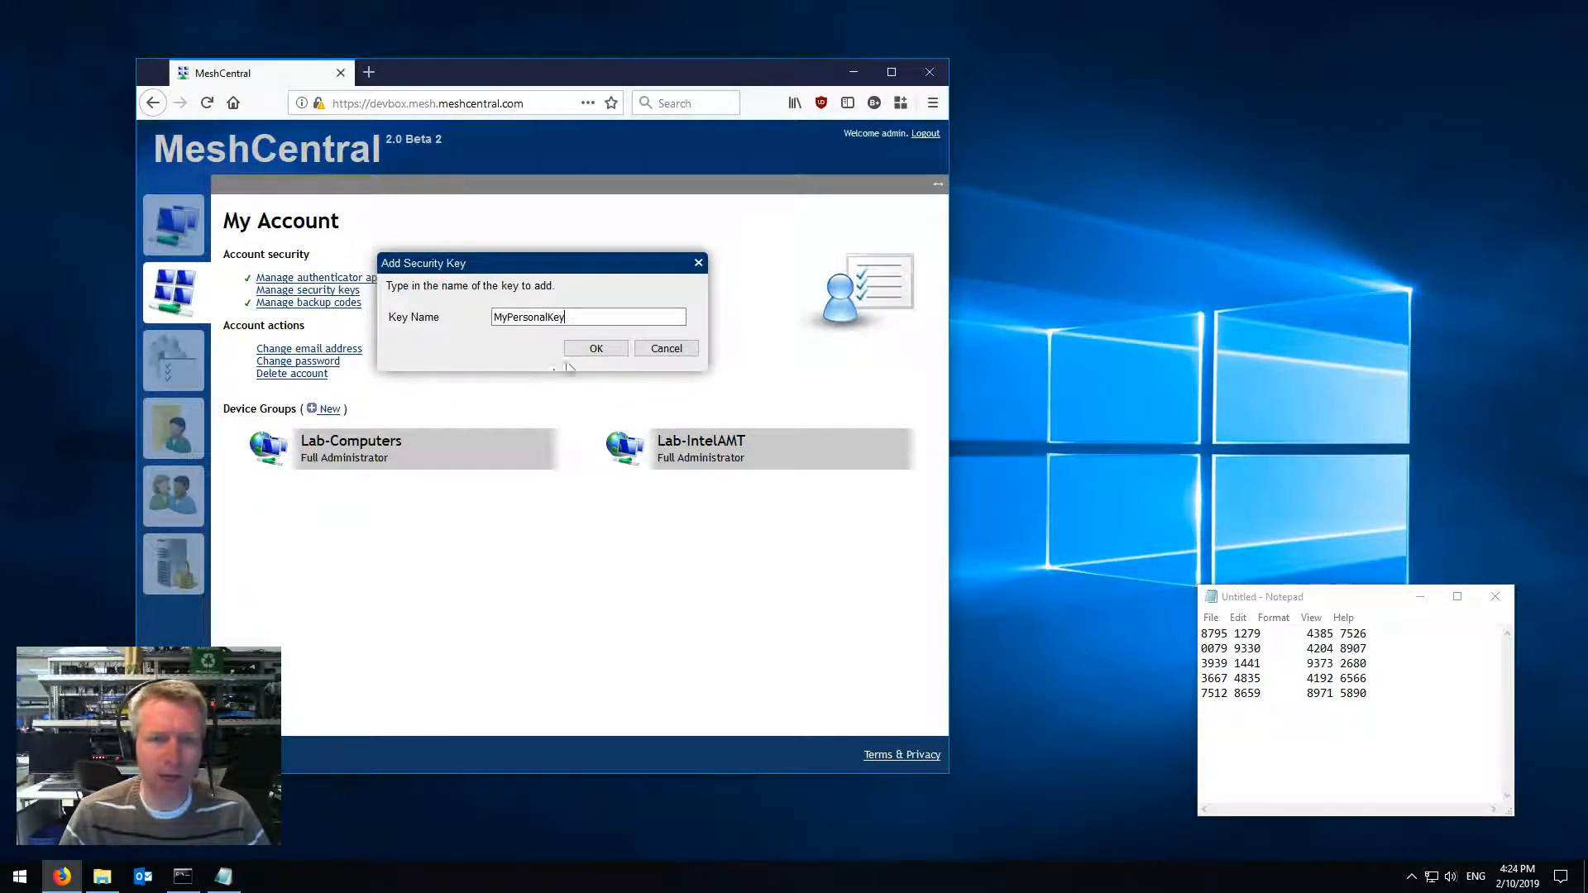
click(595, 347)
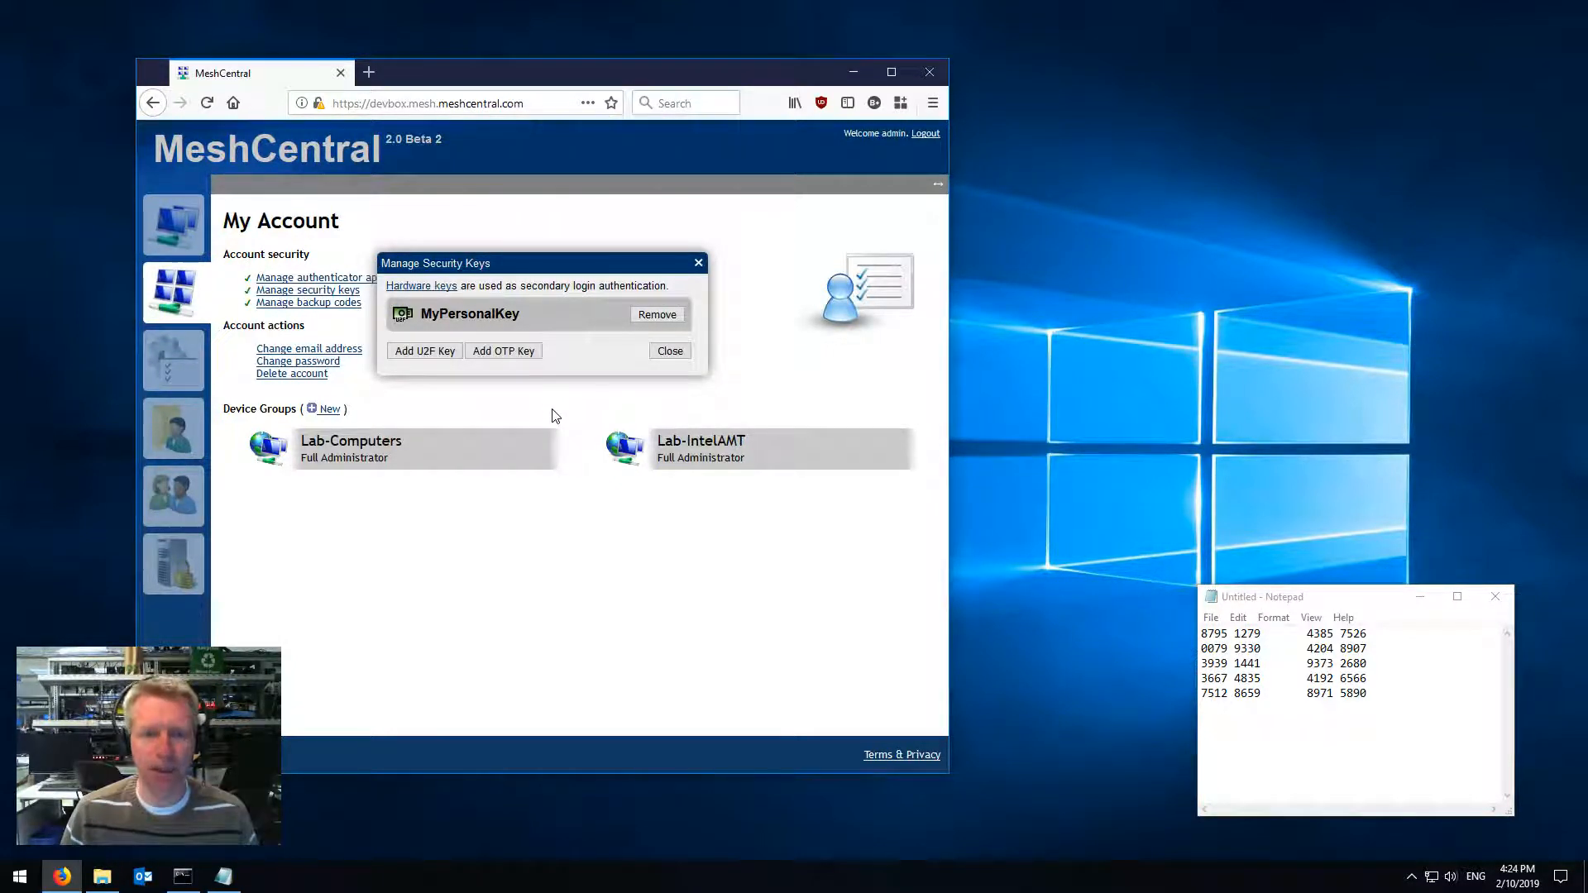
click(671, 351)
- Sign out, log back in as admin passing the U2F key check, and go to My Account
click(924, 133)
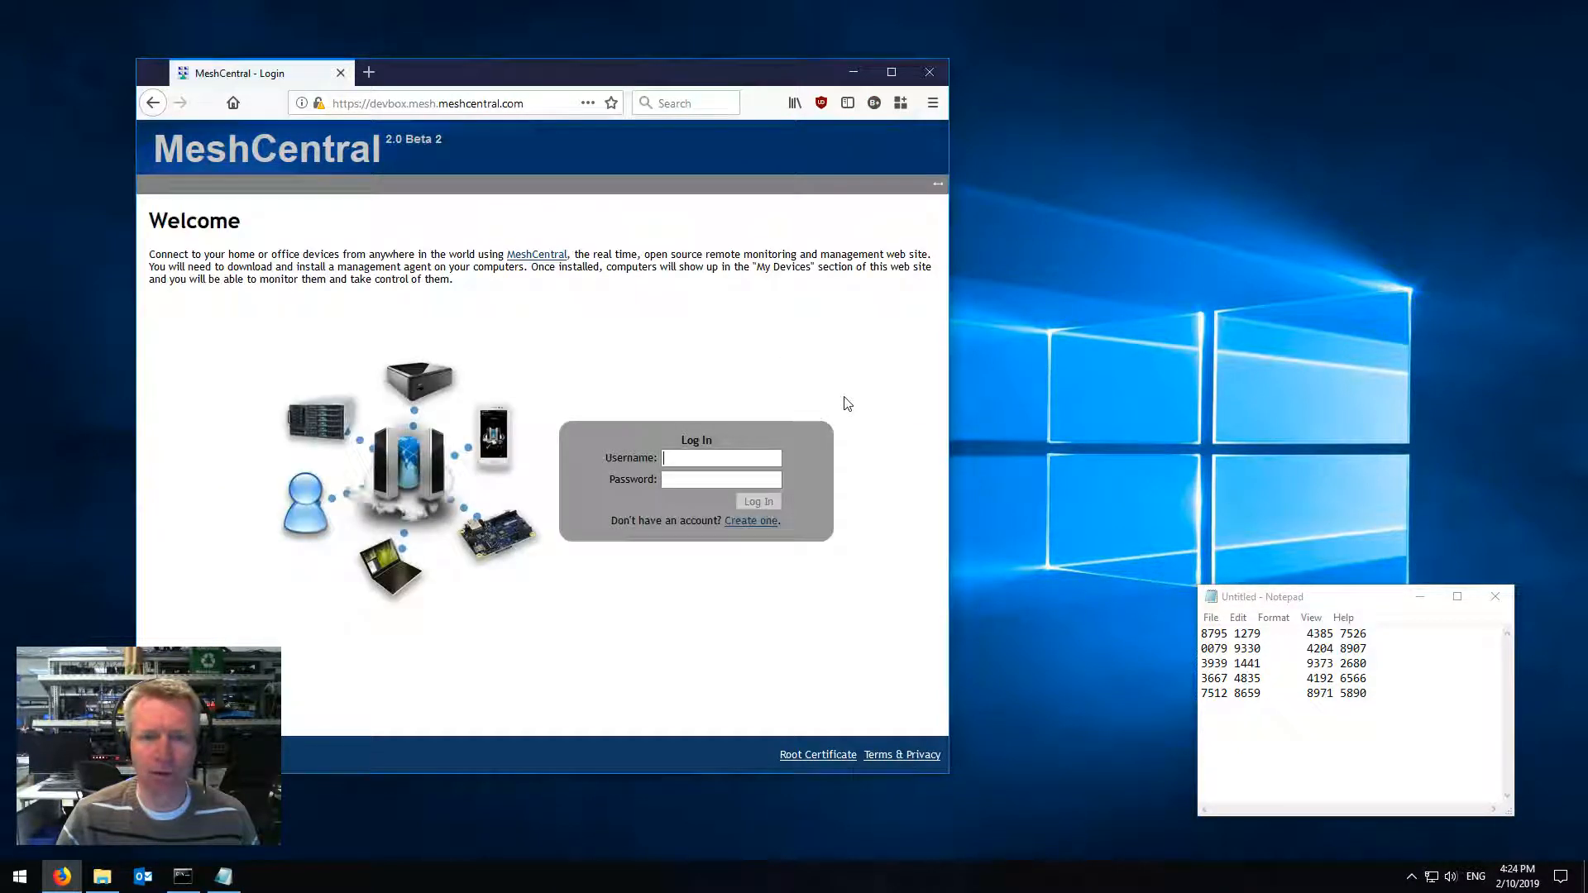
key(Tab)
key(Return)
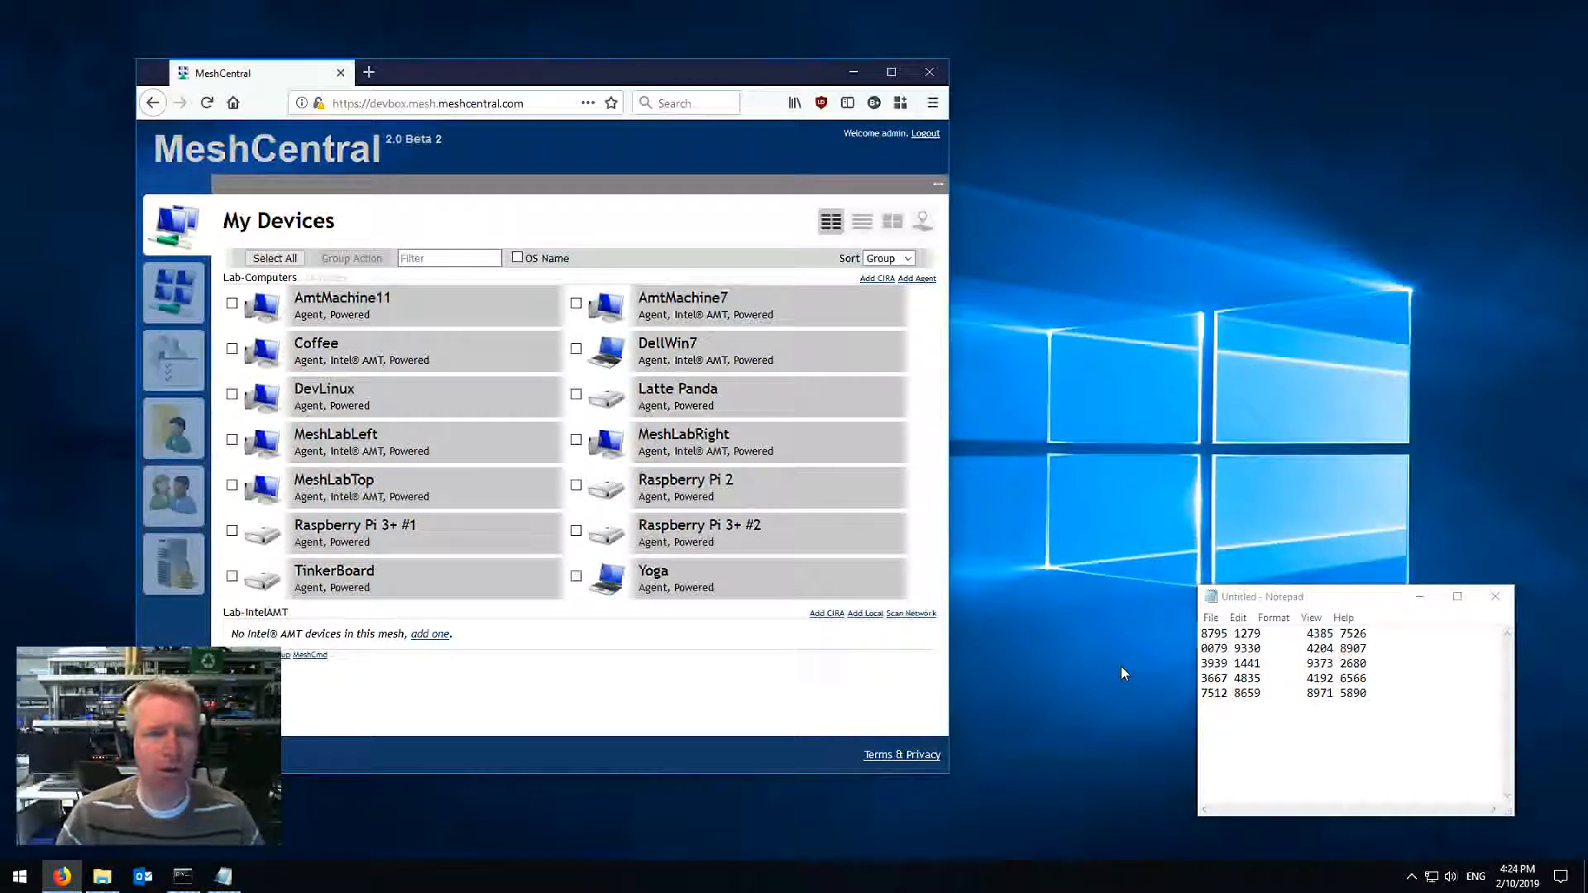
click(174, 293)
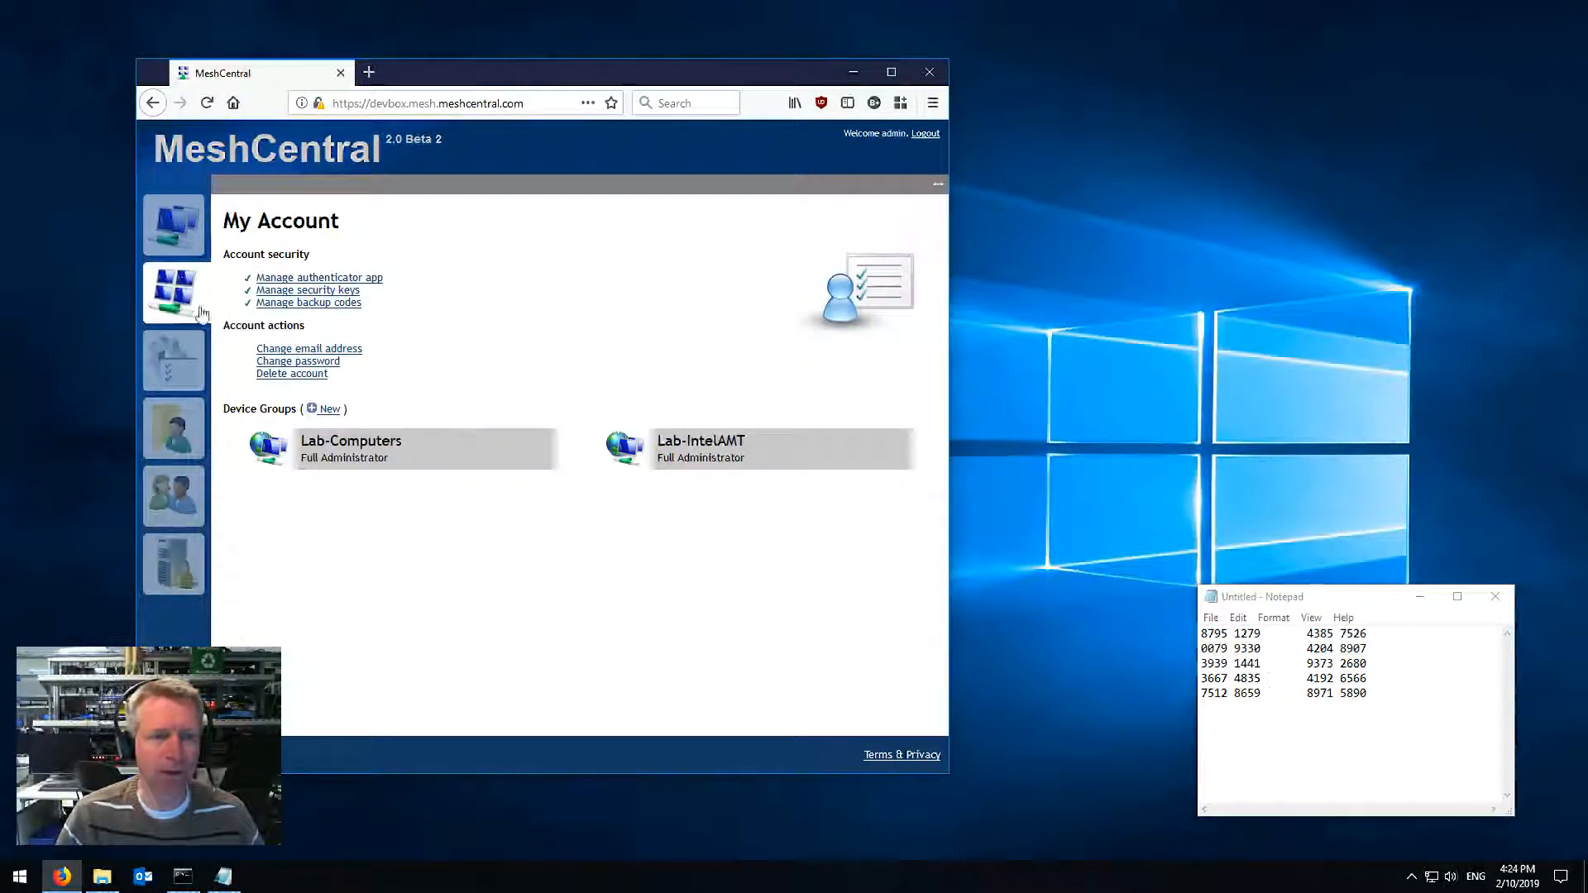
- Register a second U2F hardware key named SecondKey beside MyPersonalKey
click(317, 293)
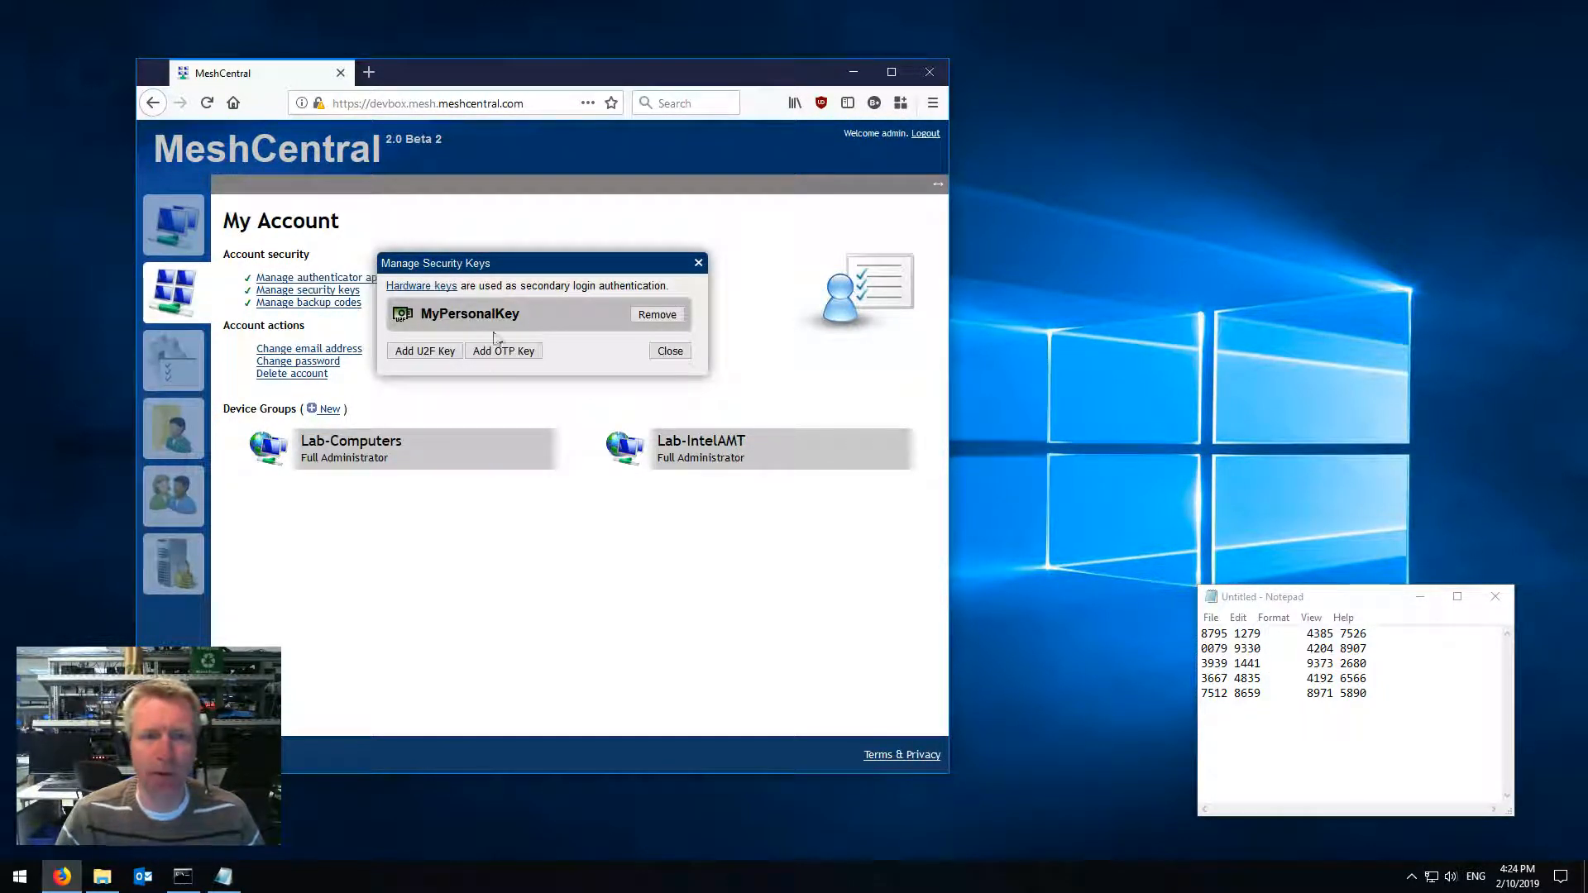
click(446, 353)
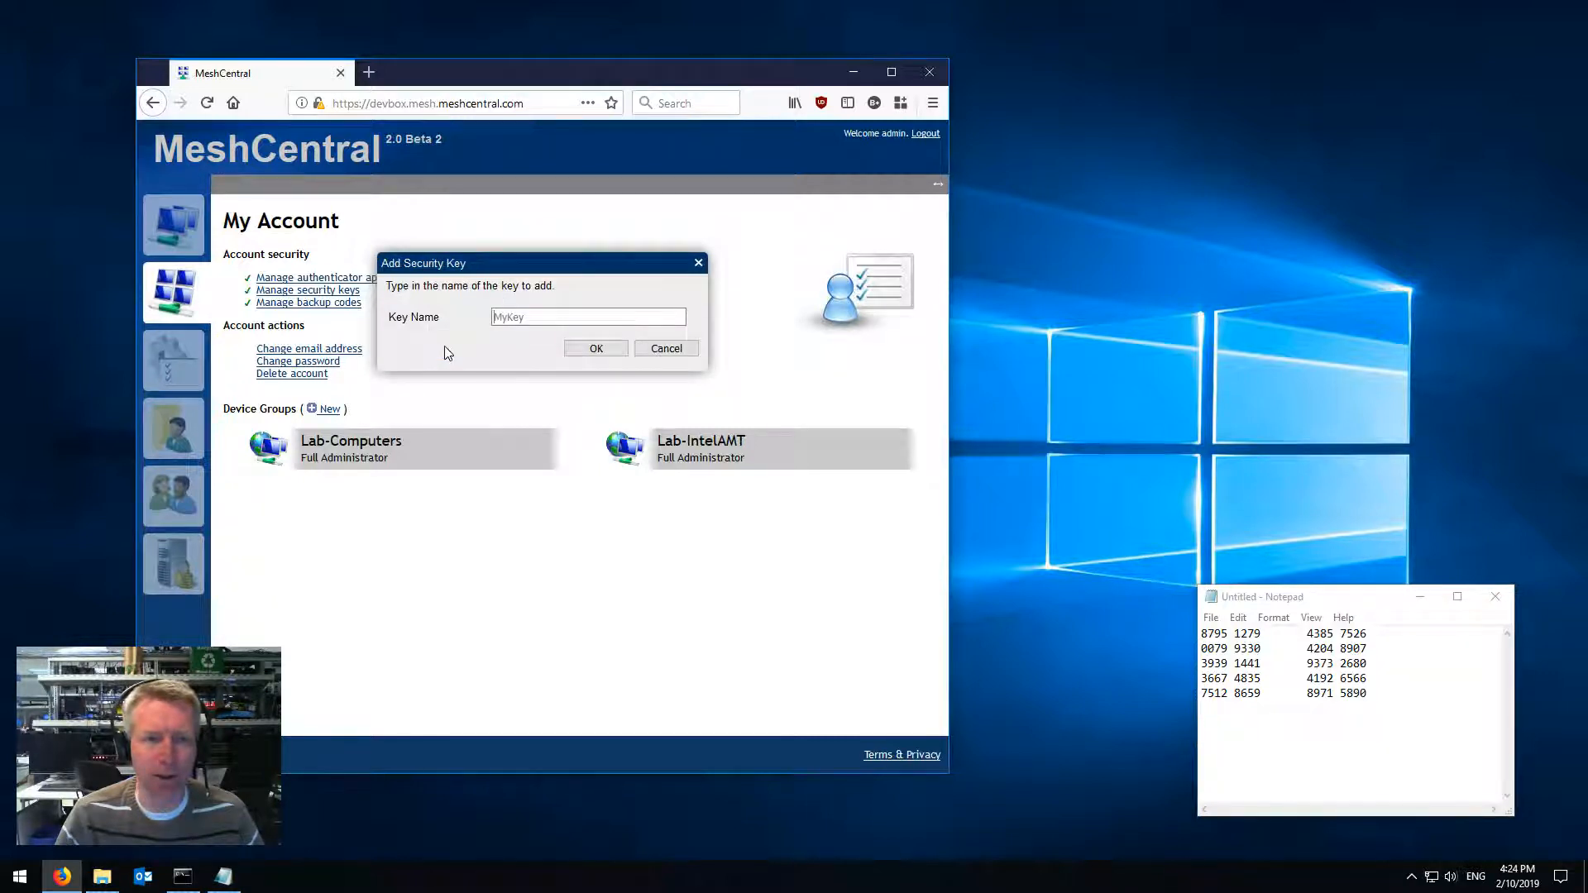
text(SecondKey)
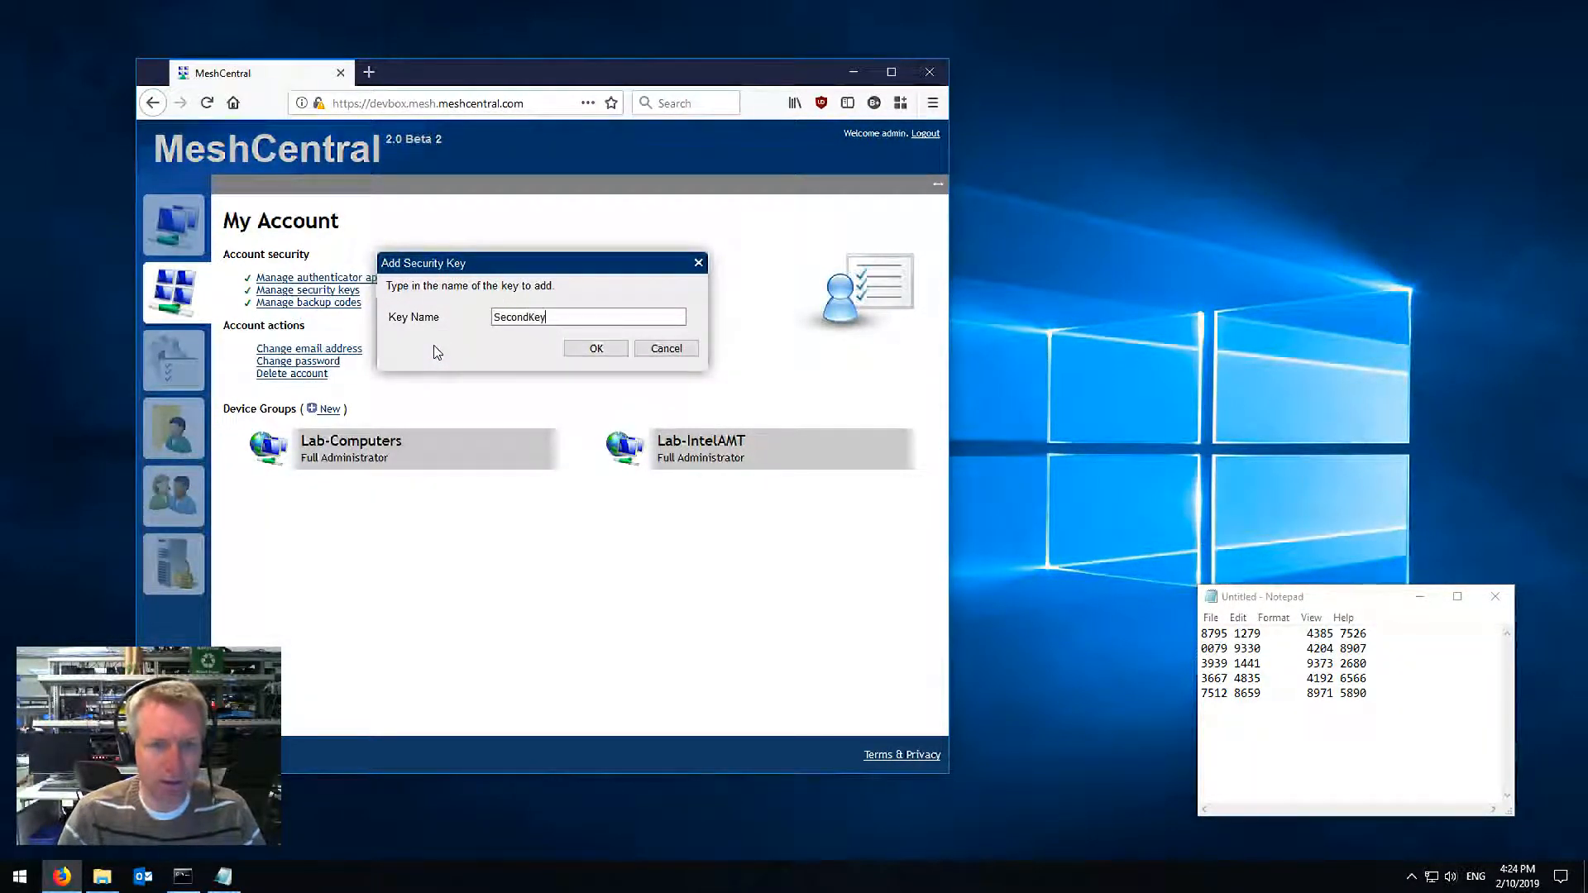
key(Return)
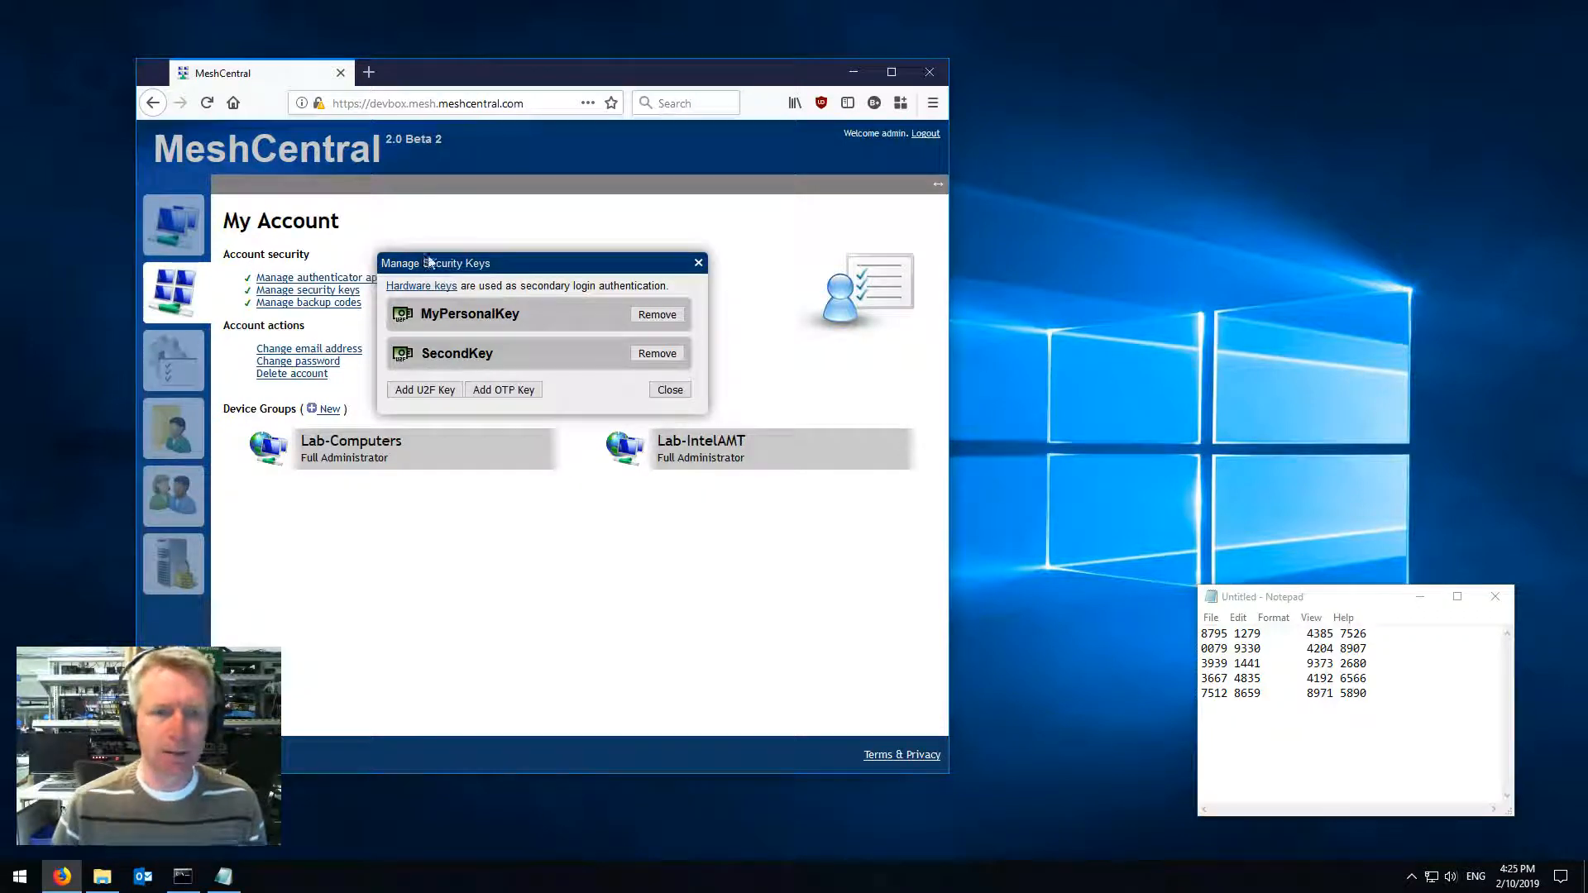
- Register a YubiKey OTP key named MyKey using the YubiKey's one-time password
click(492, 392)
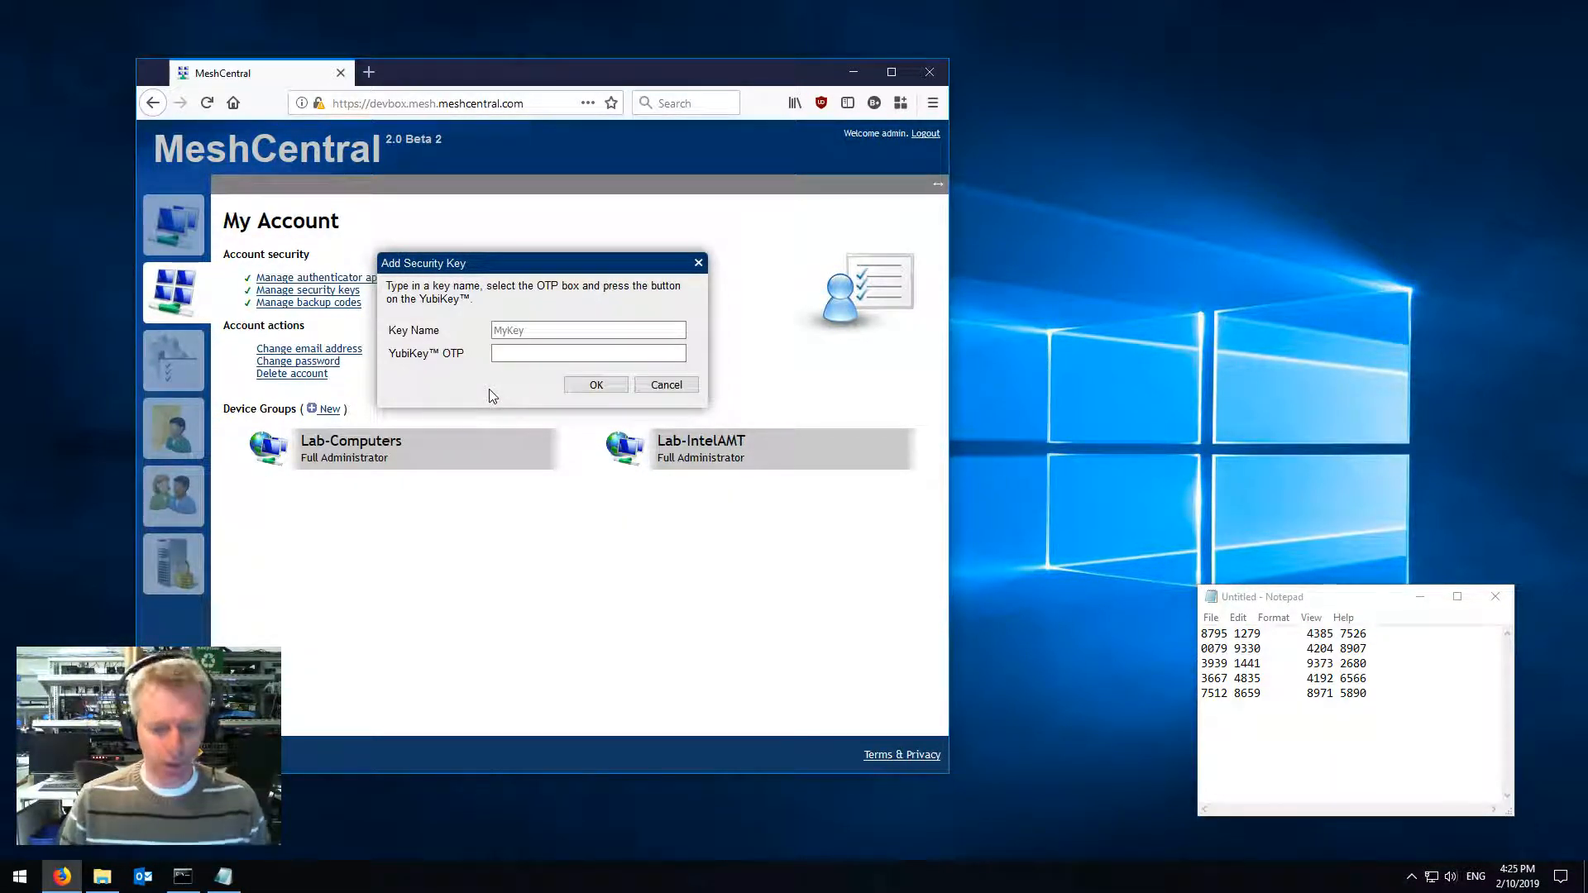
text(MyK)
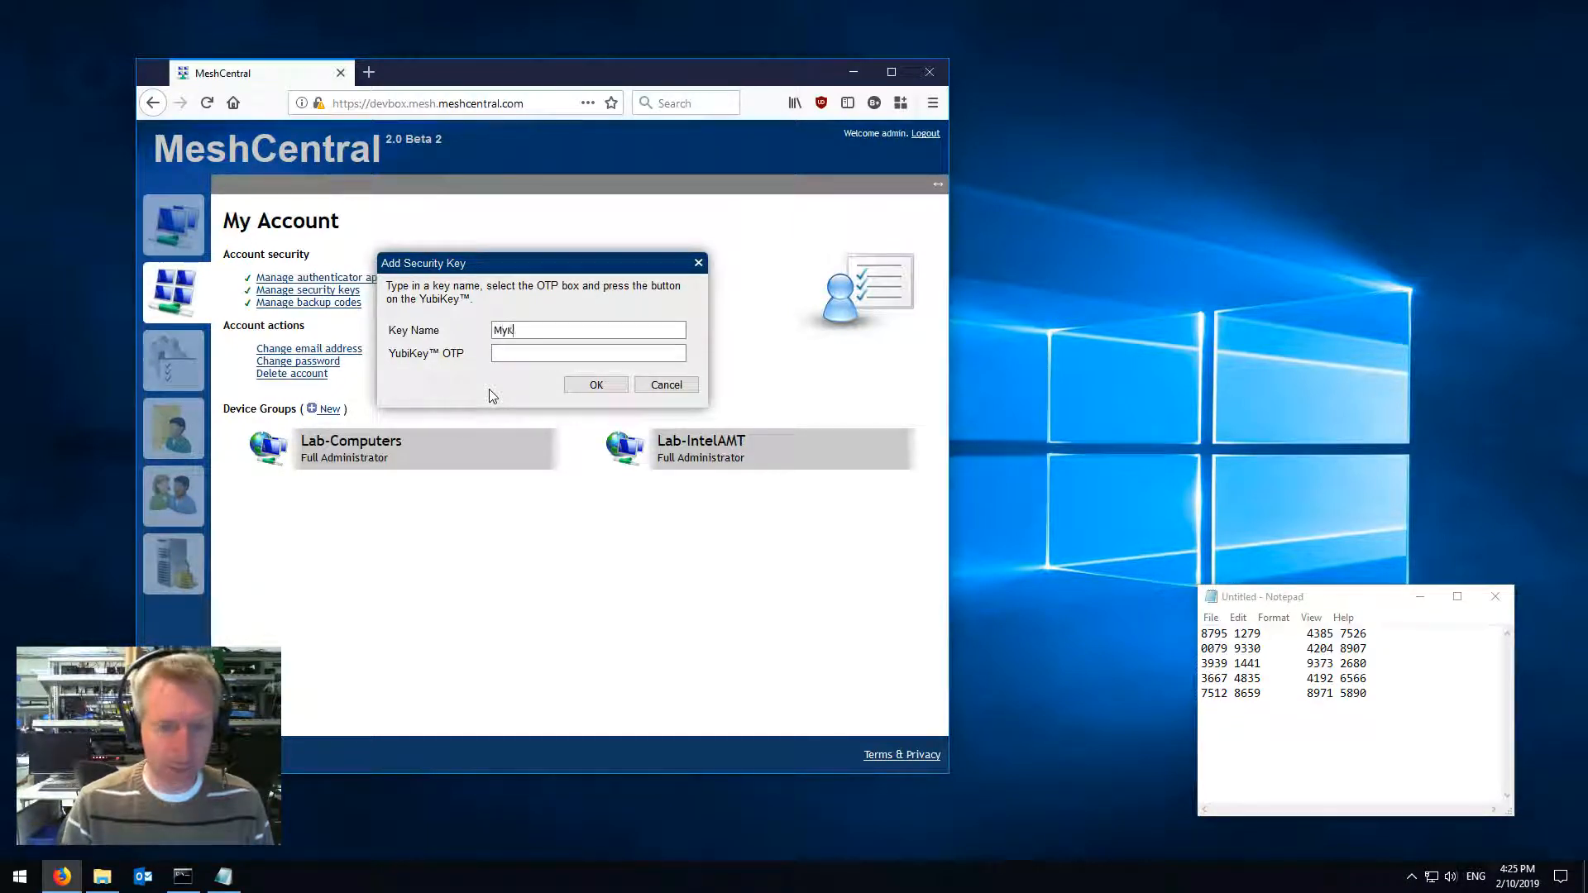
text(ey)
click(541, 353)
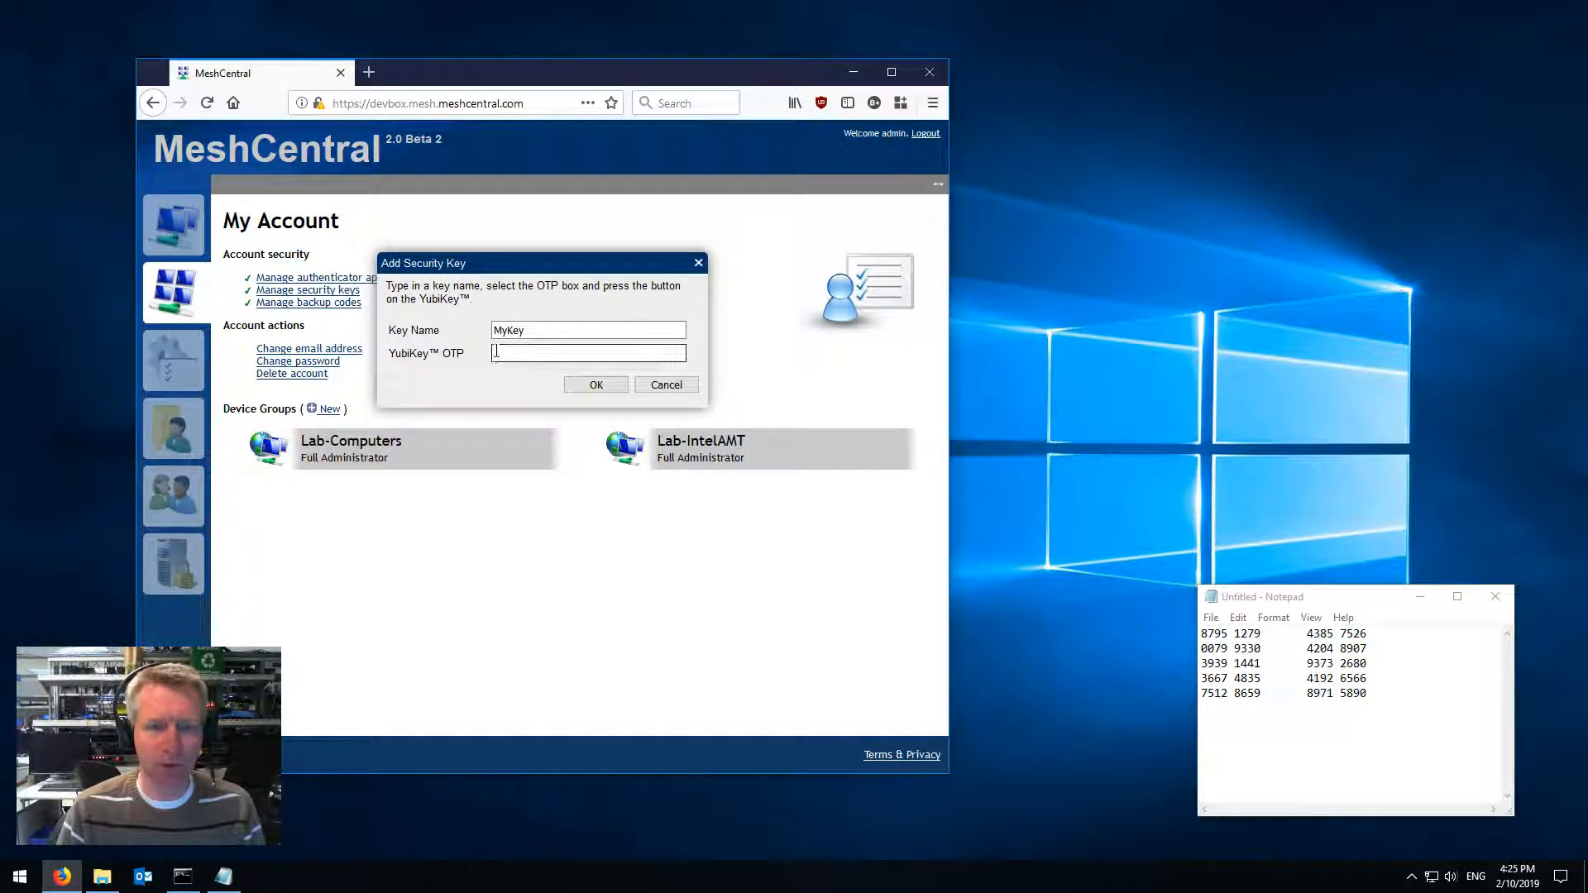
click(522, 419)
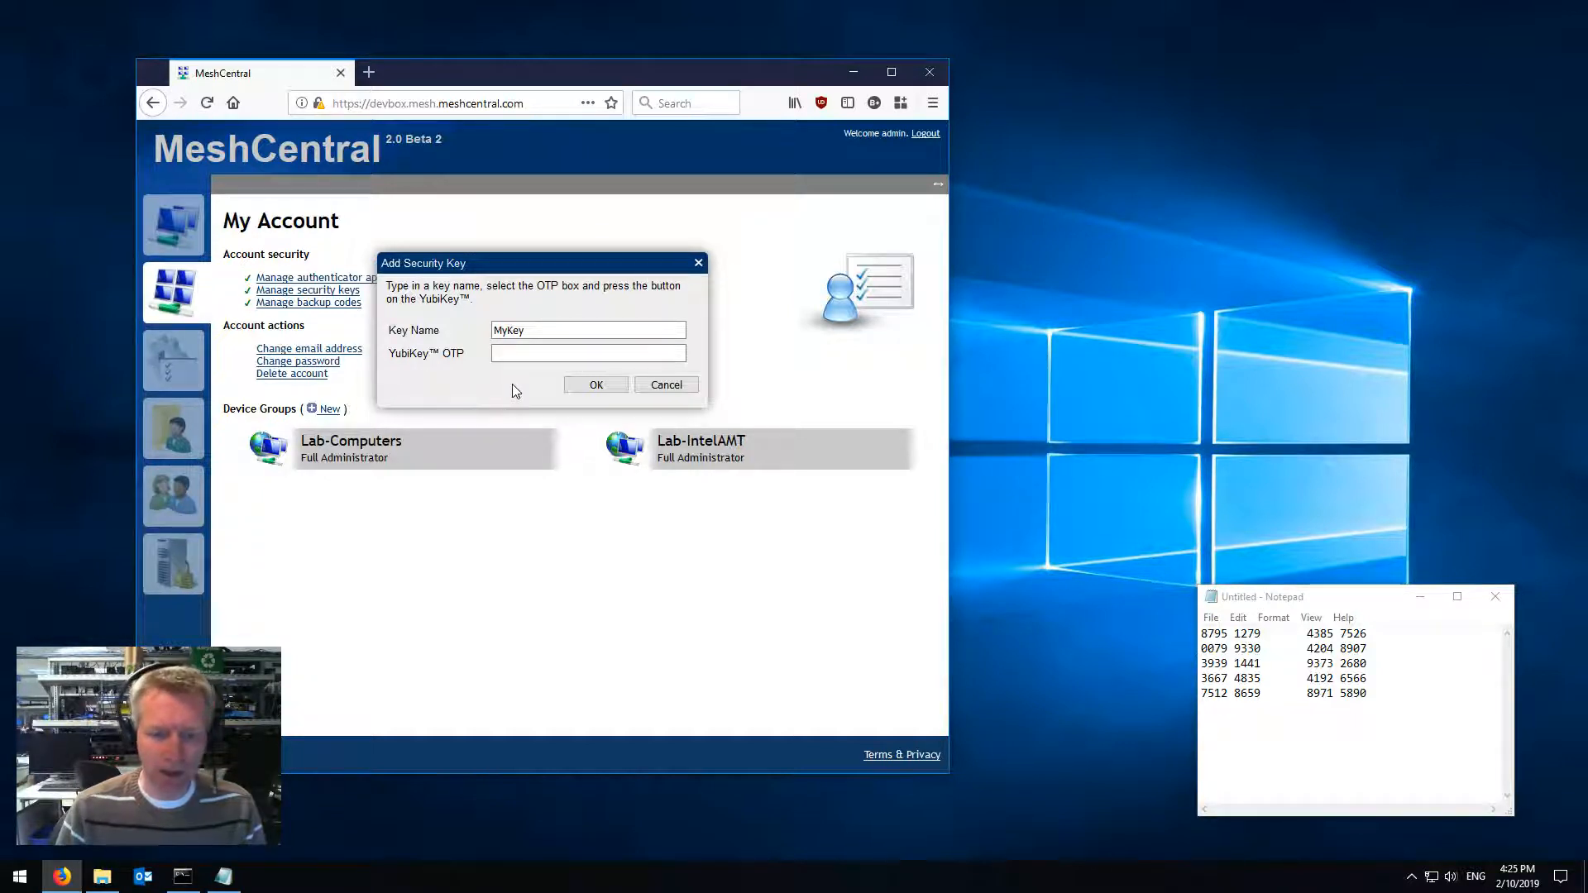
key(Return)
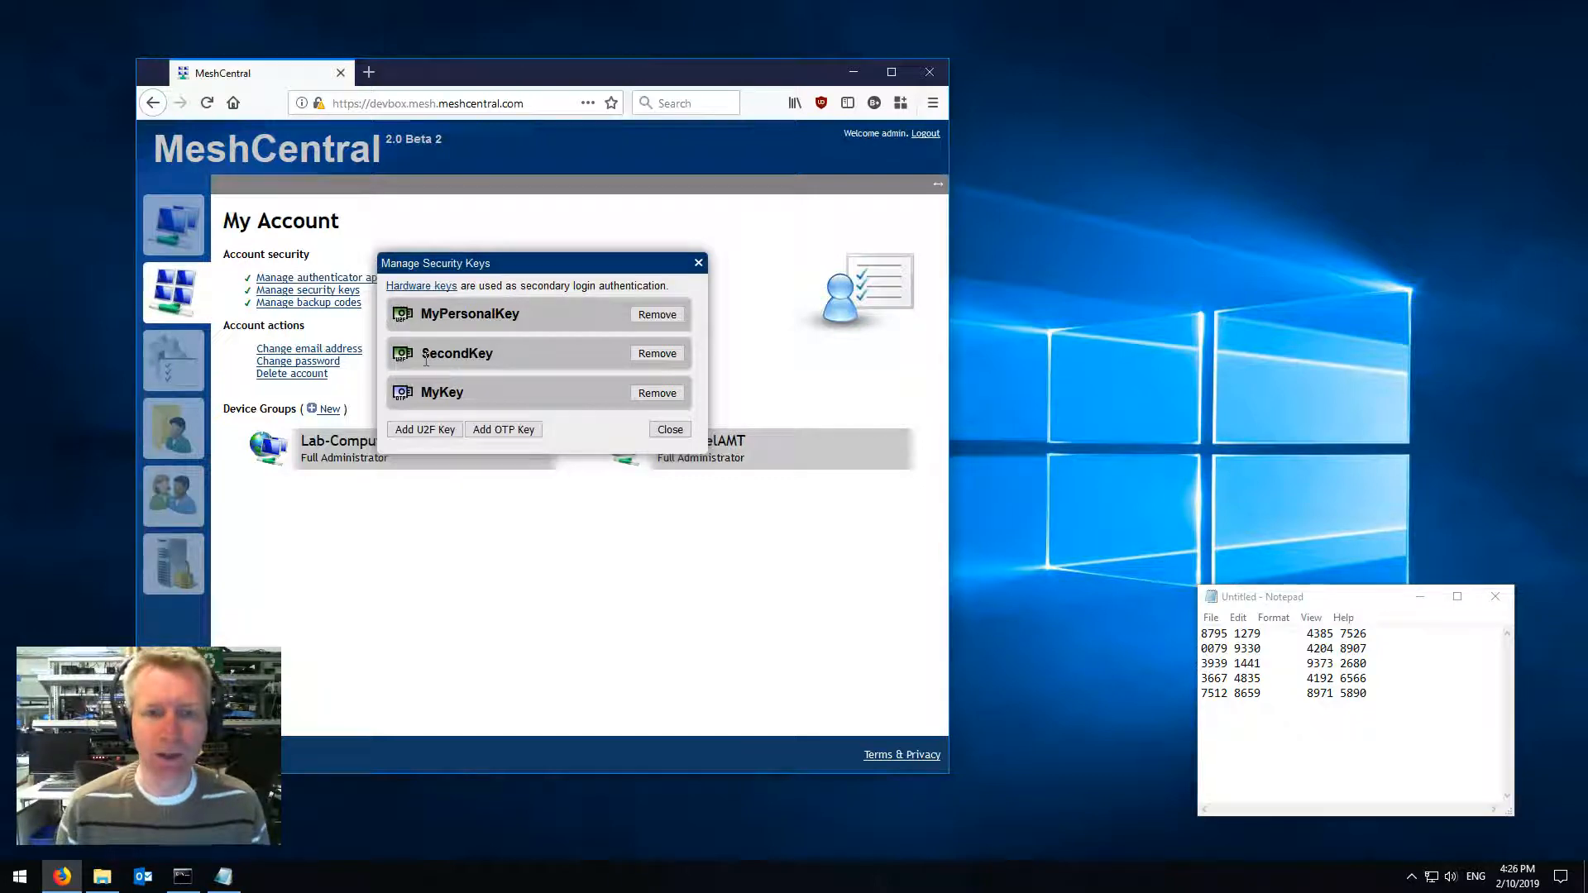
- Close the keys list, sign out, and submit the admin credentials again
click(669, 429)
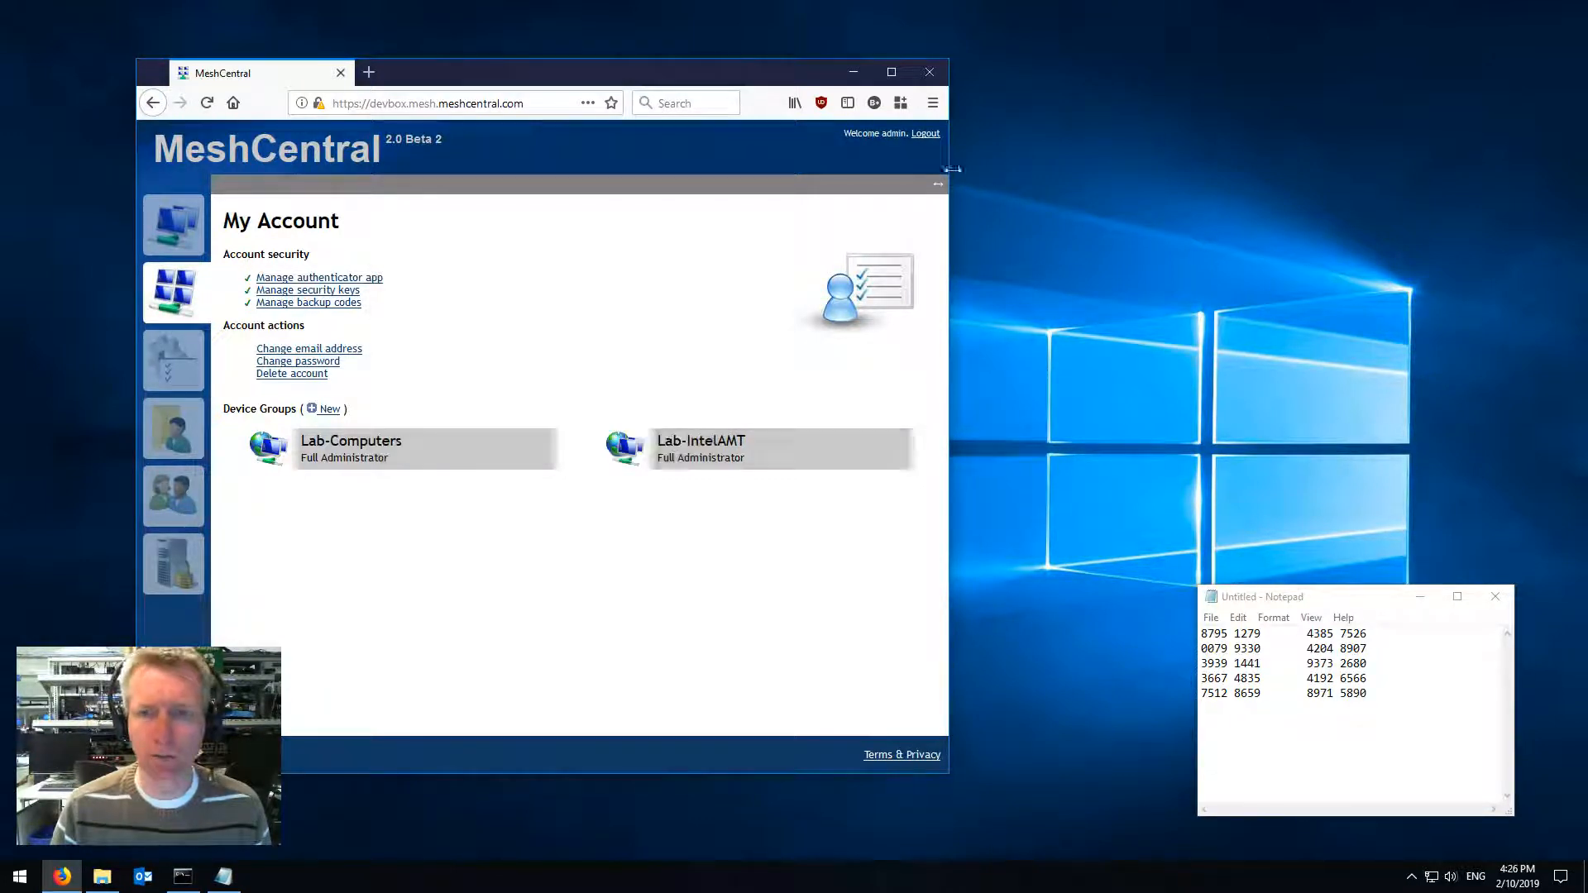
click(925, 133)
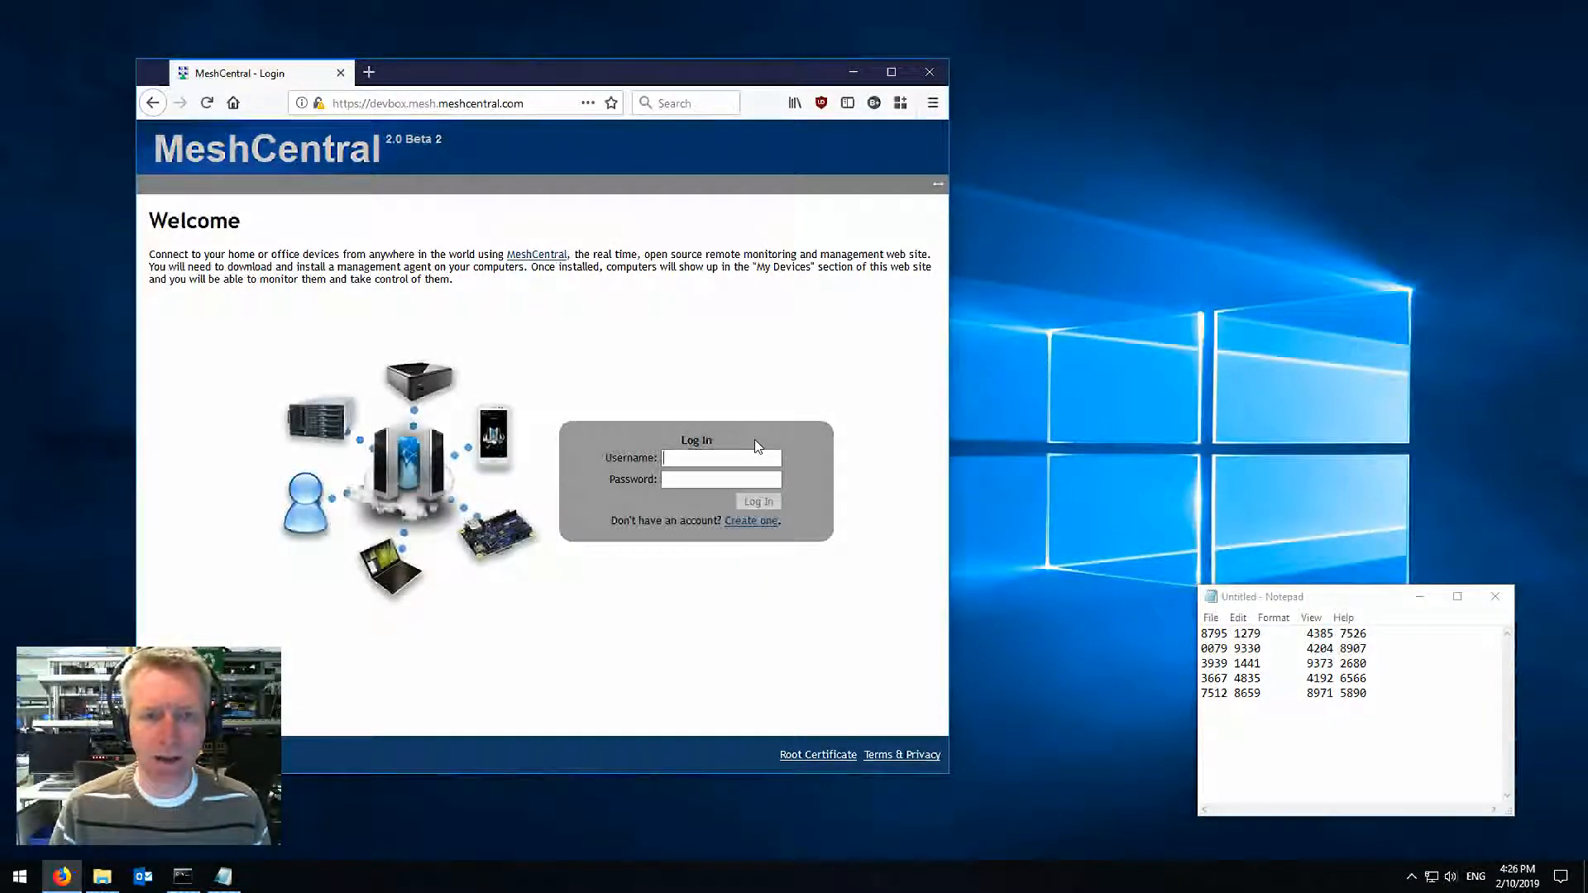
key(Tab)
key(Return)
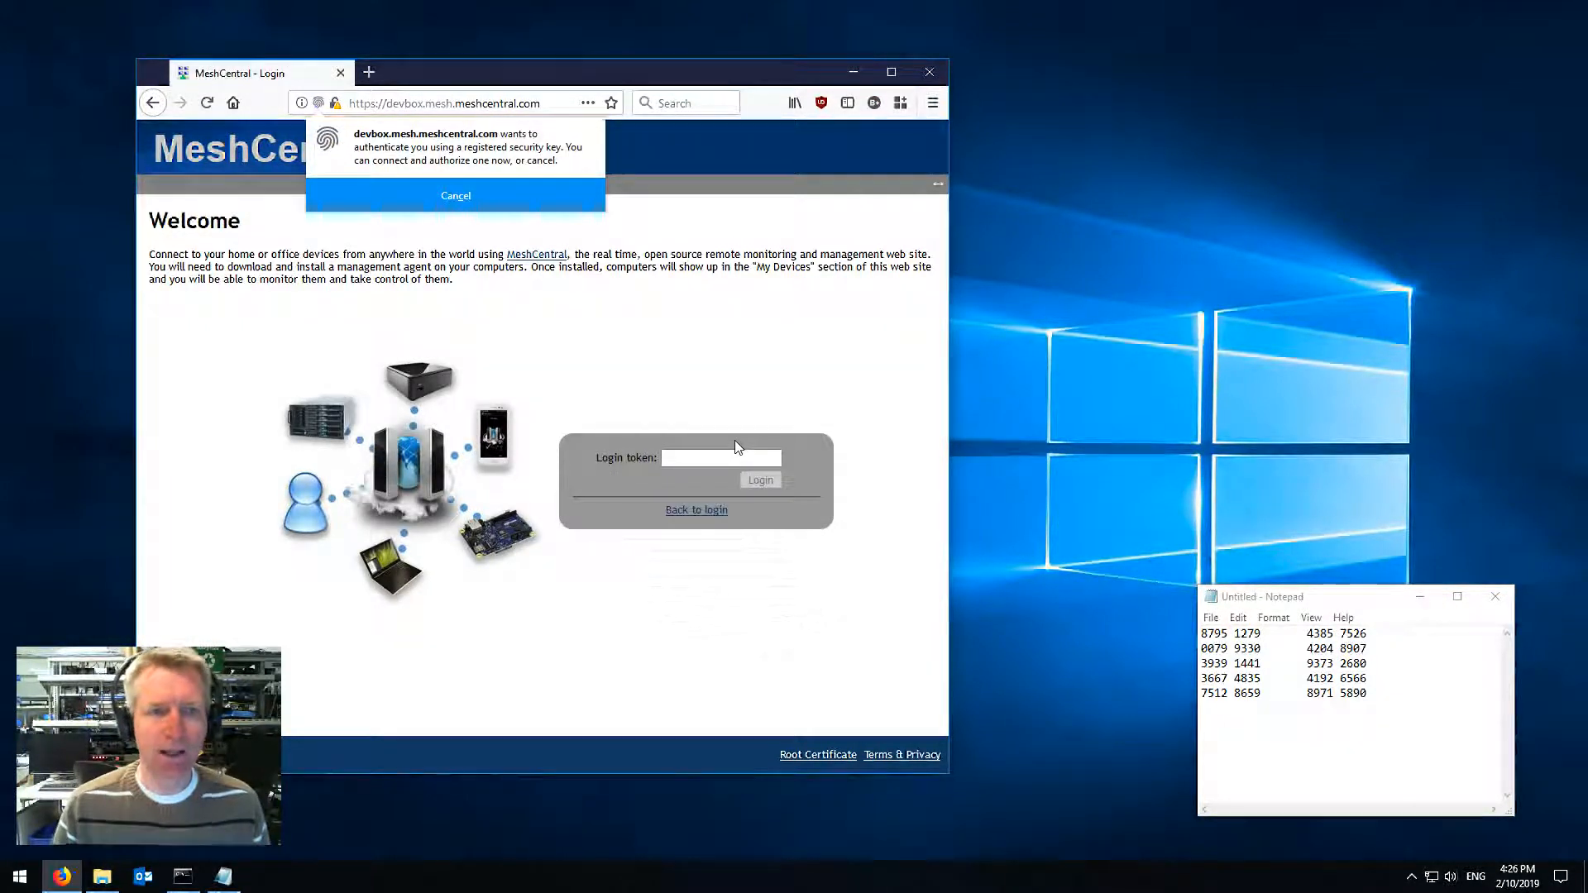
- Dismiss the browser key prompt and sign in with a YubiKey one-time login token
click(469, 191)
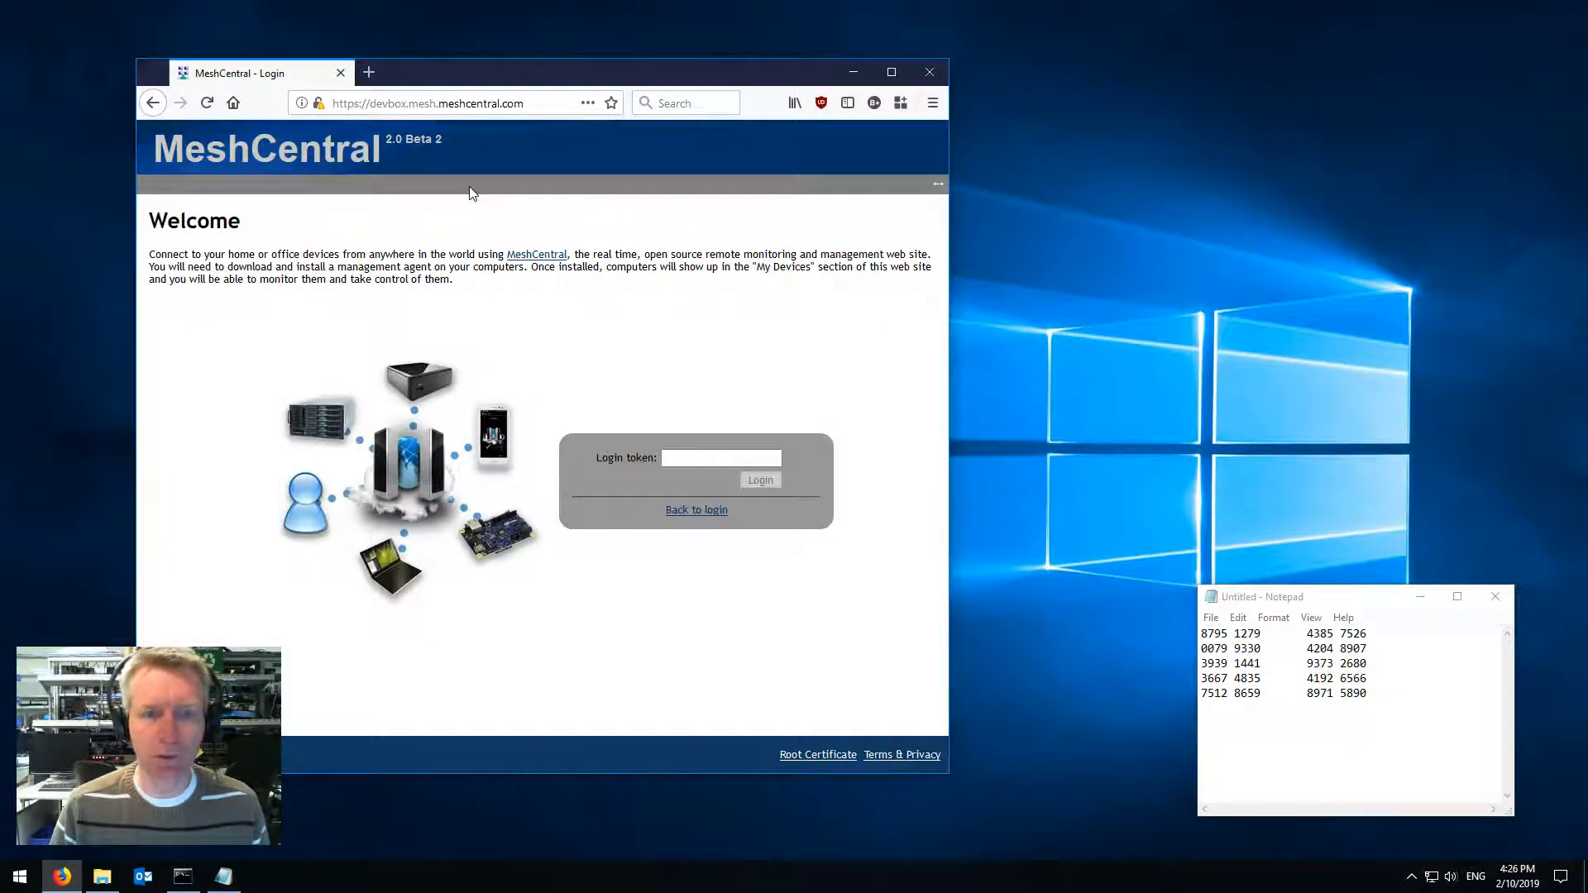
click(696, 457)
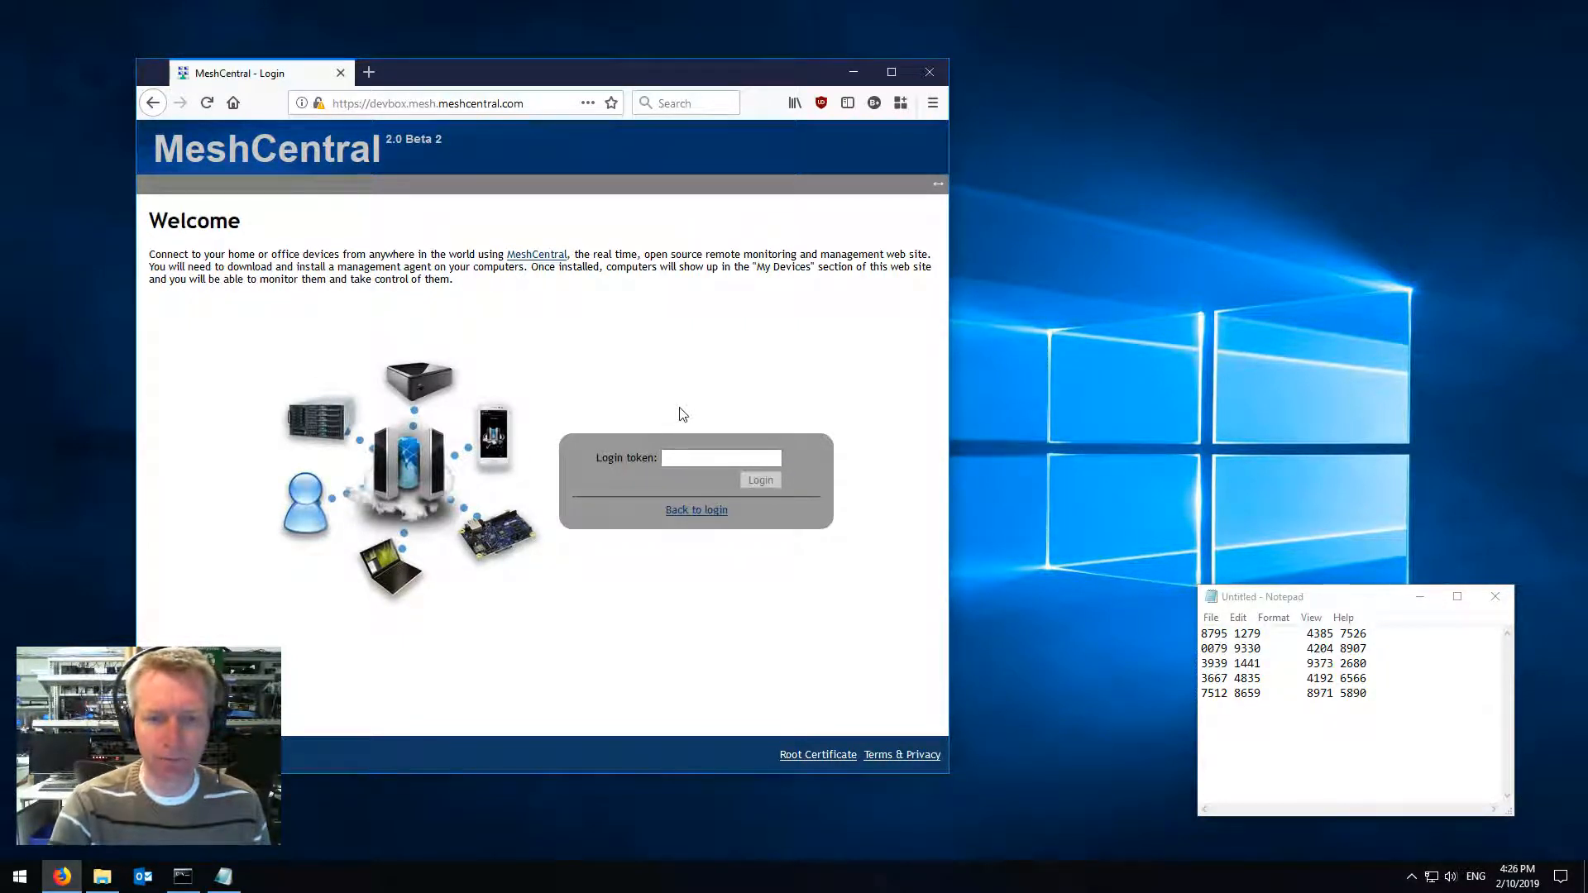
text(loginwithtokenhere)
key(Return)
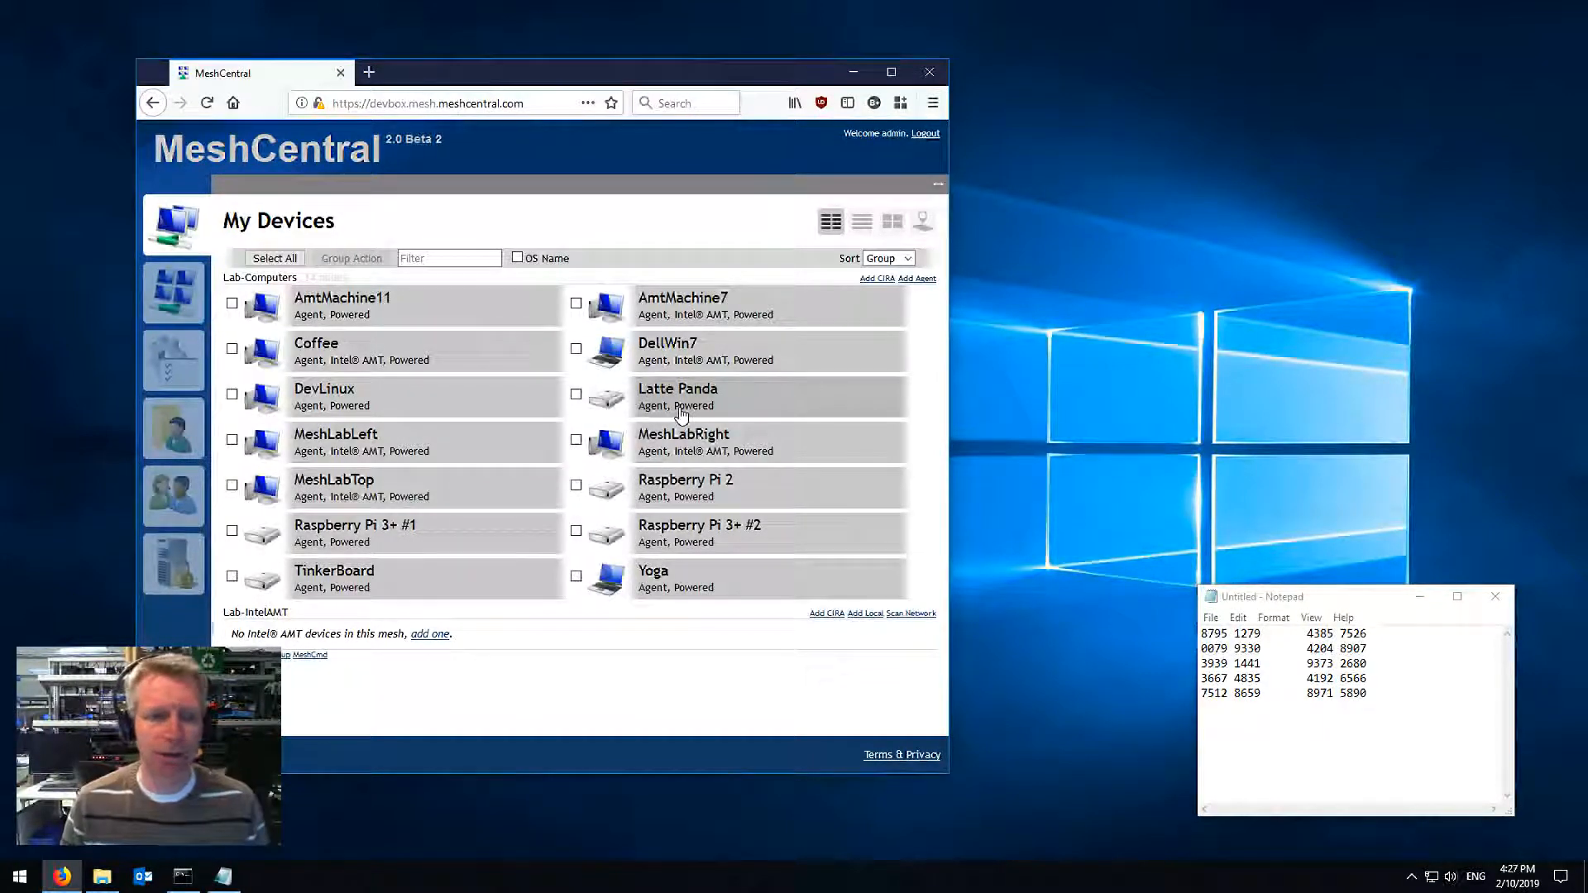
- Review the security keys list on My Account, confirming MyPersonalKey, SecondKey and MyKey
click(175, 293)
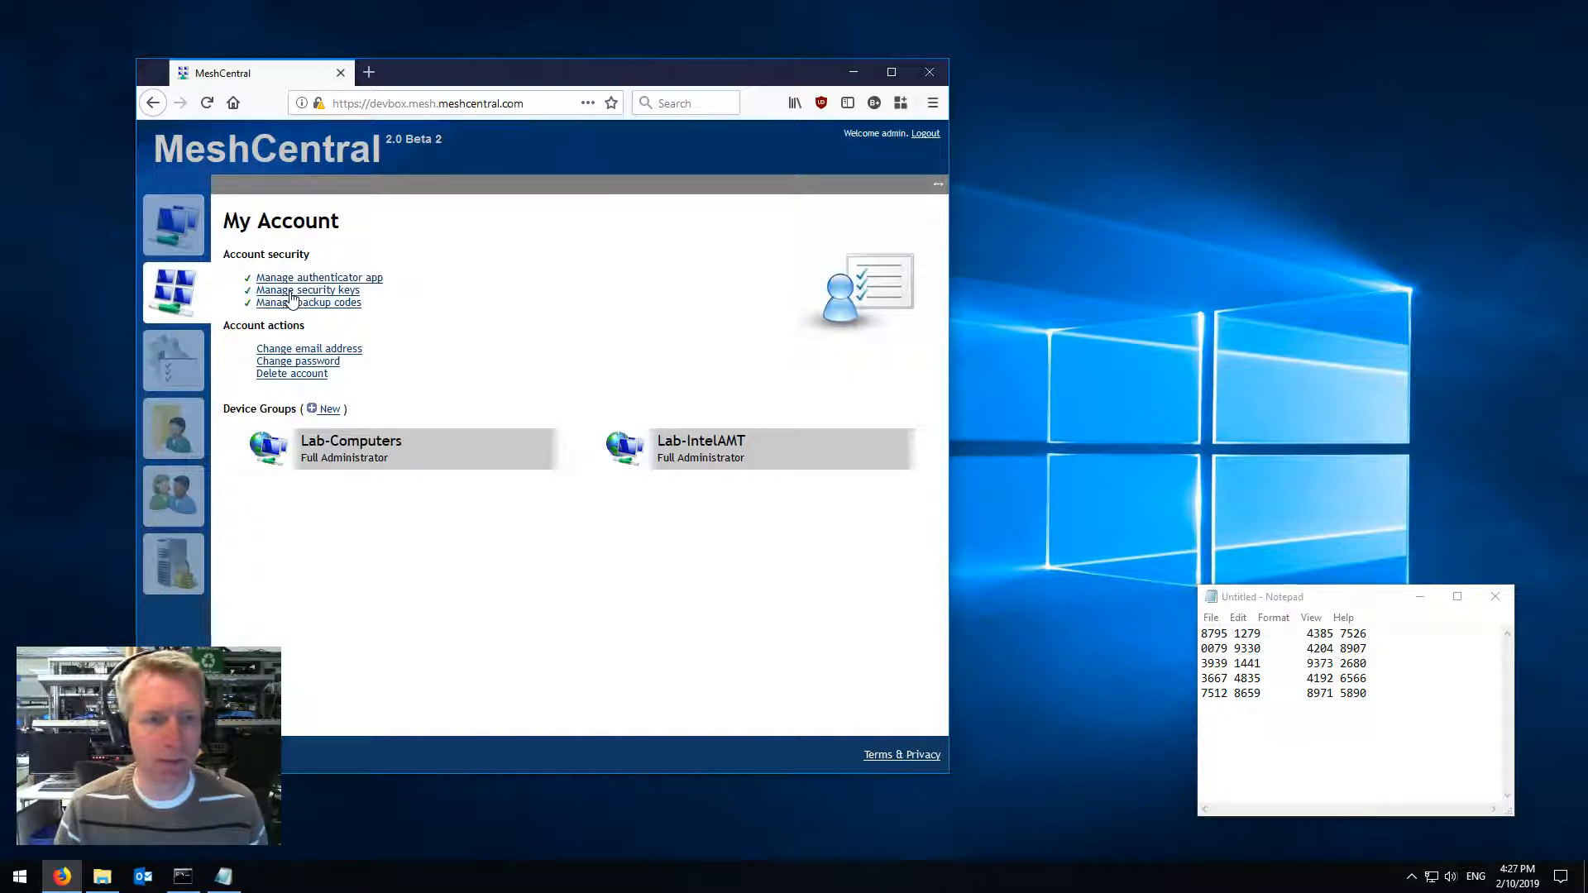
click(293, 293)
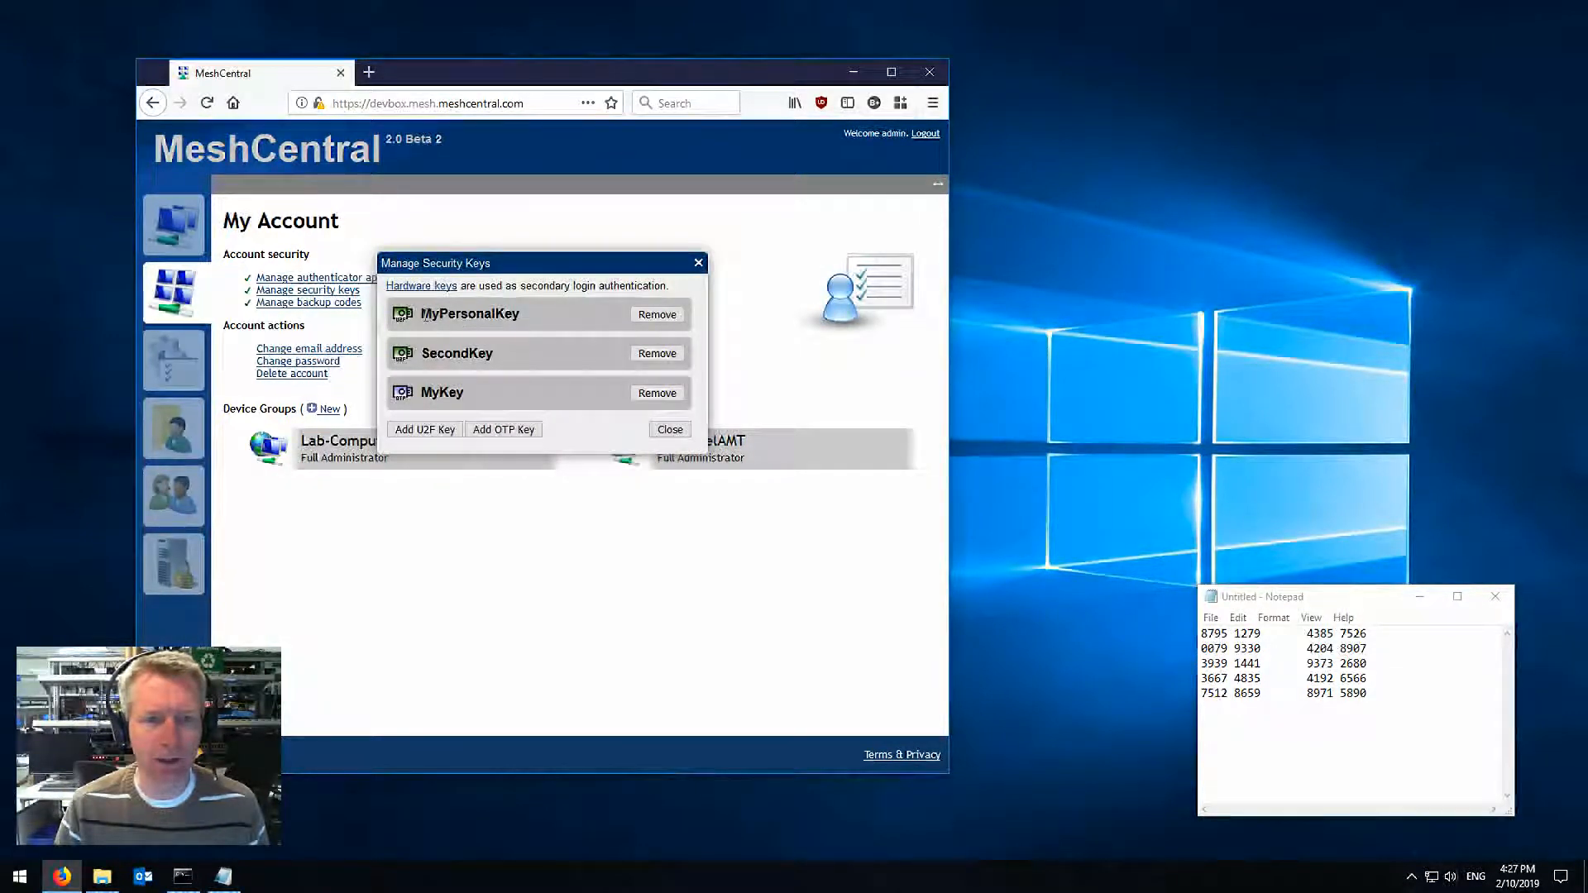
drag(420, 314, 521, 315)
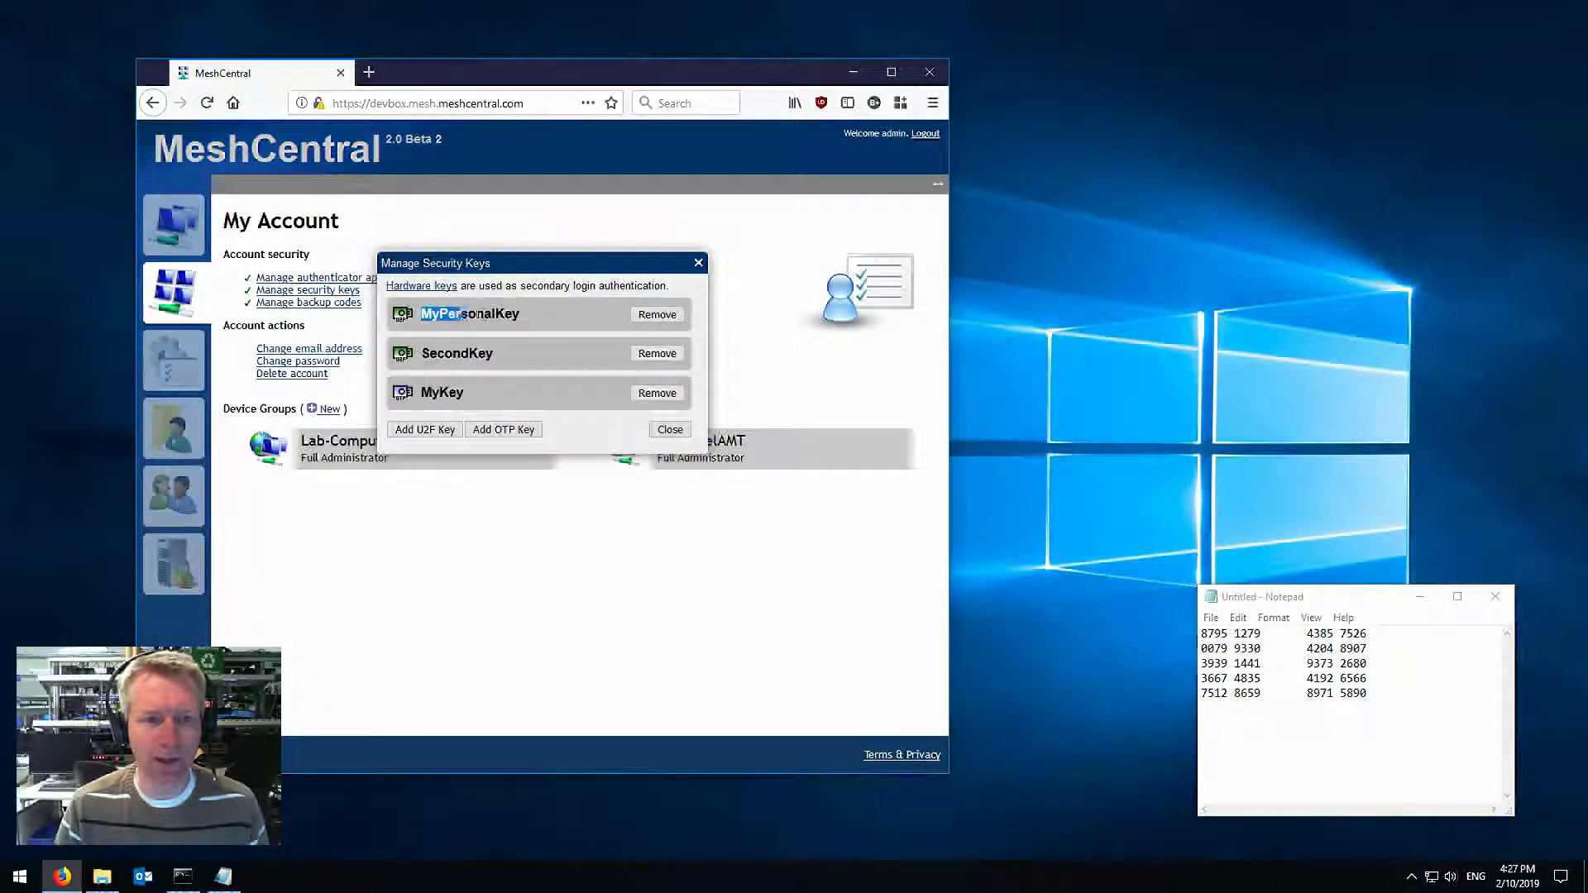
double_click(442, 392)
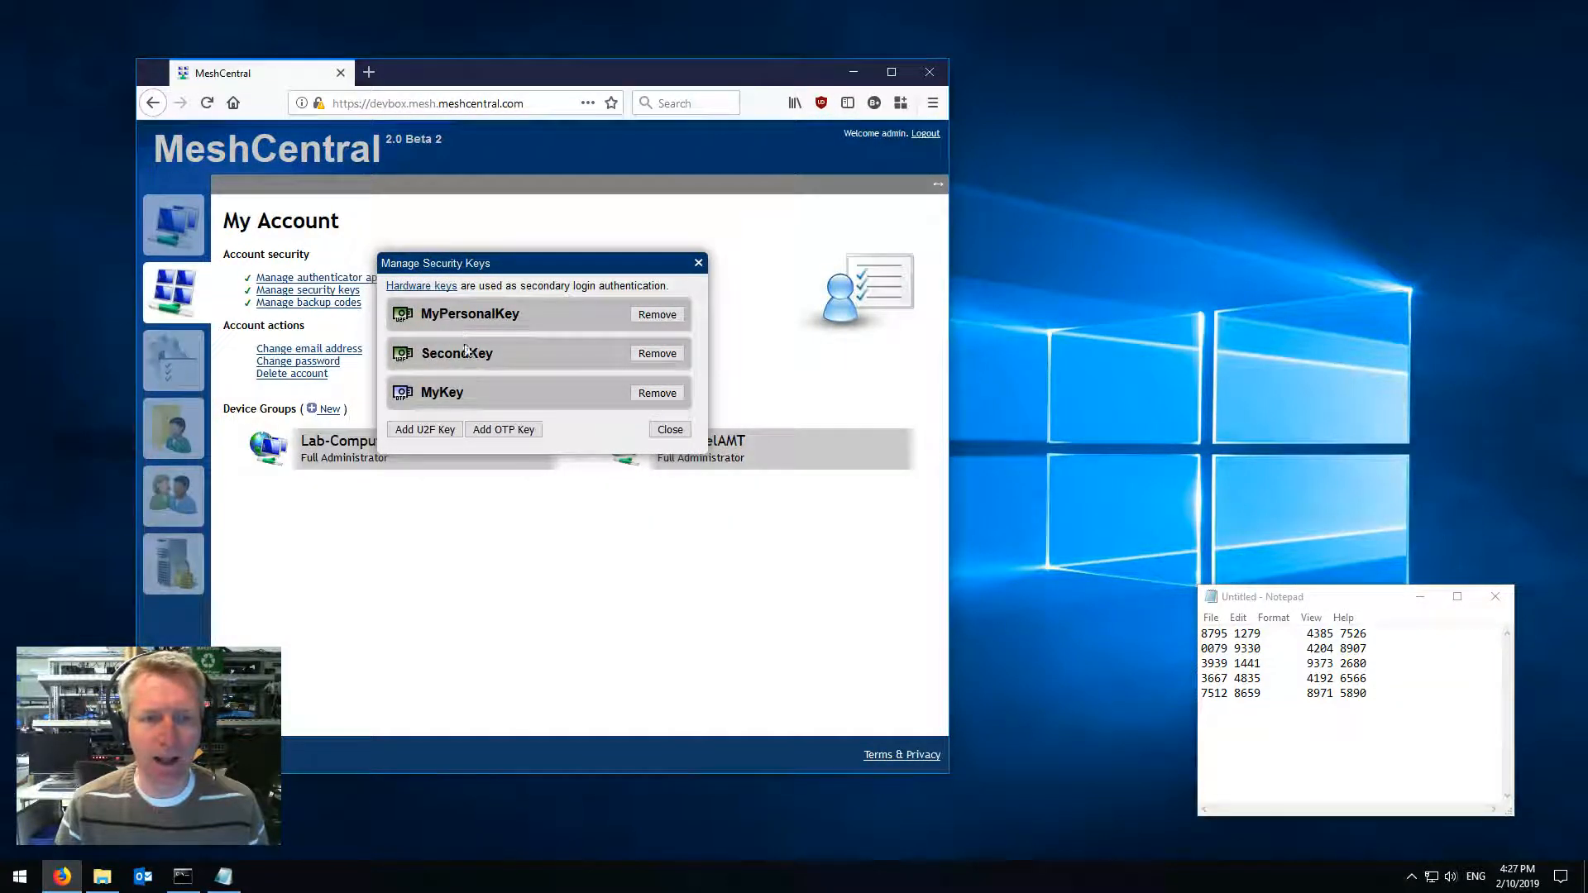
click(470, 387)
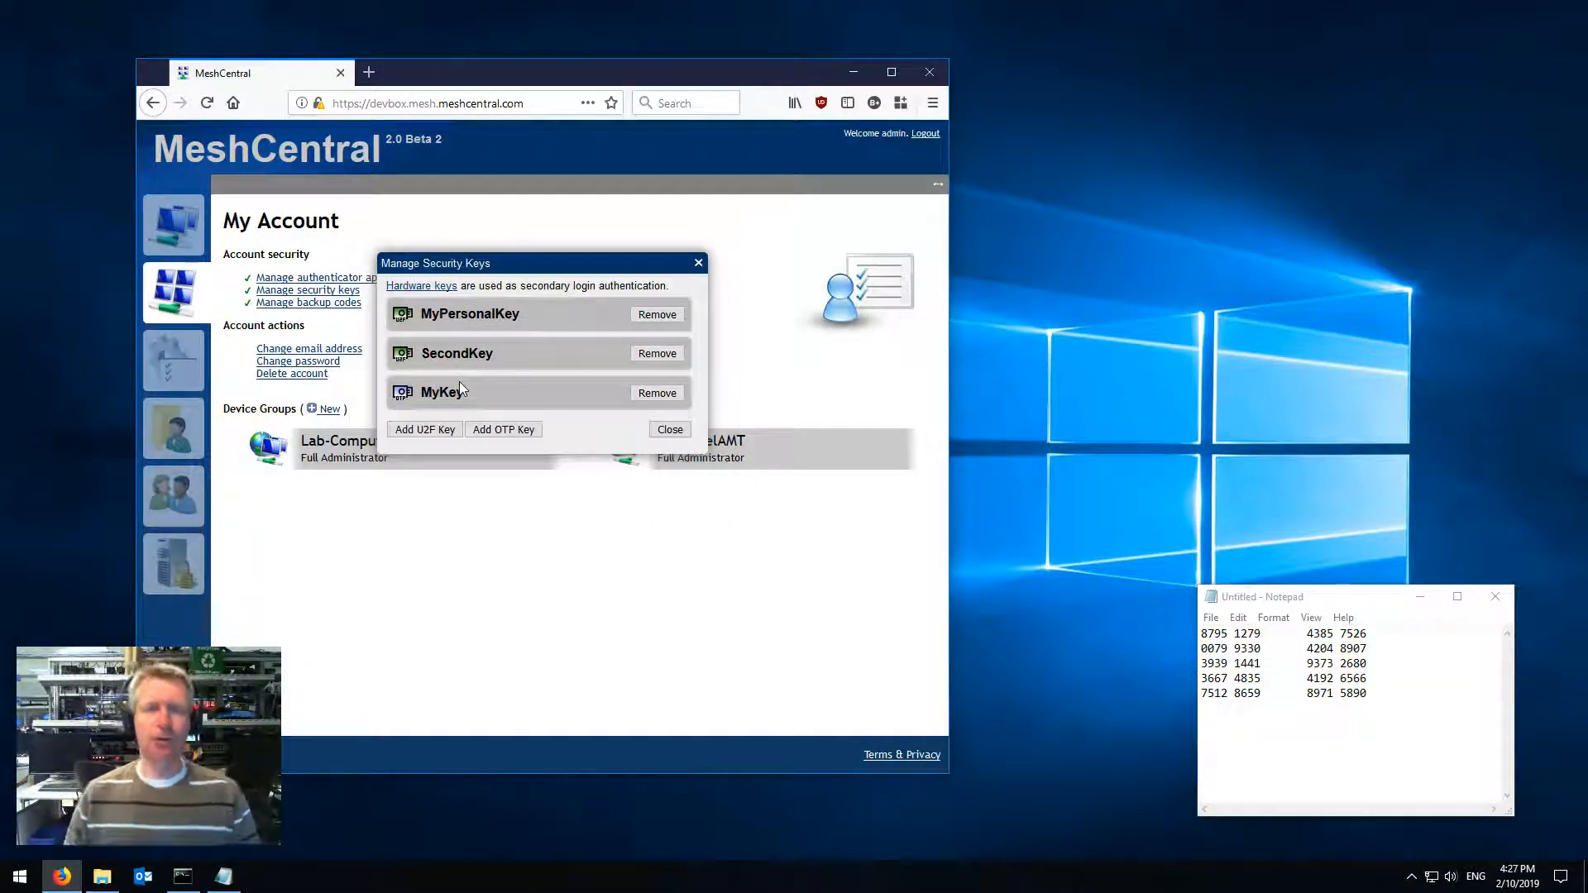